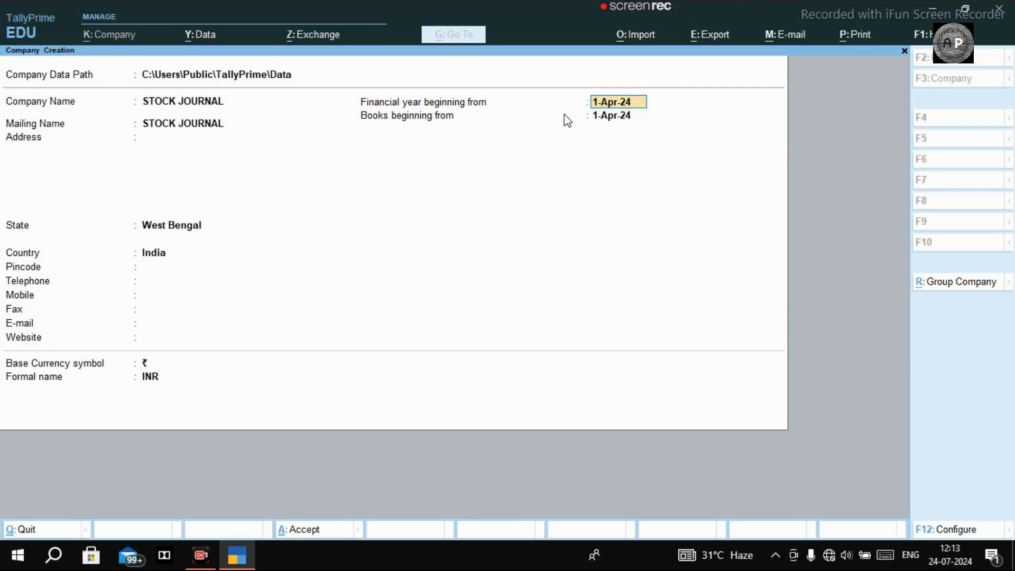
Create the STOCK JOURNAL company with books beginning 1-Apr-24, keeping the default accounting and inventory features and GST enabled.
key(Return)
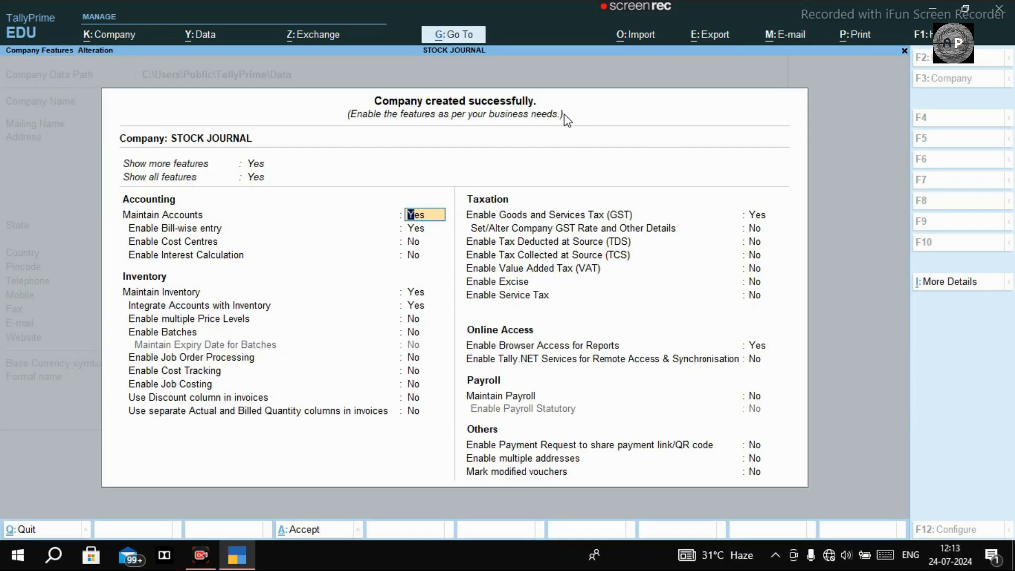
key(Return)
key(Return)
key(Return)
key(Return)
key(Return)
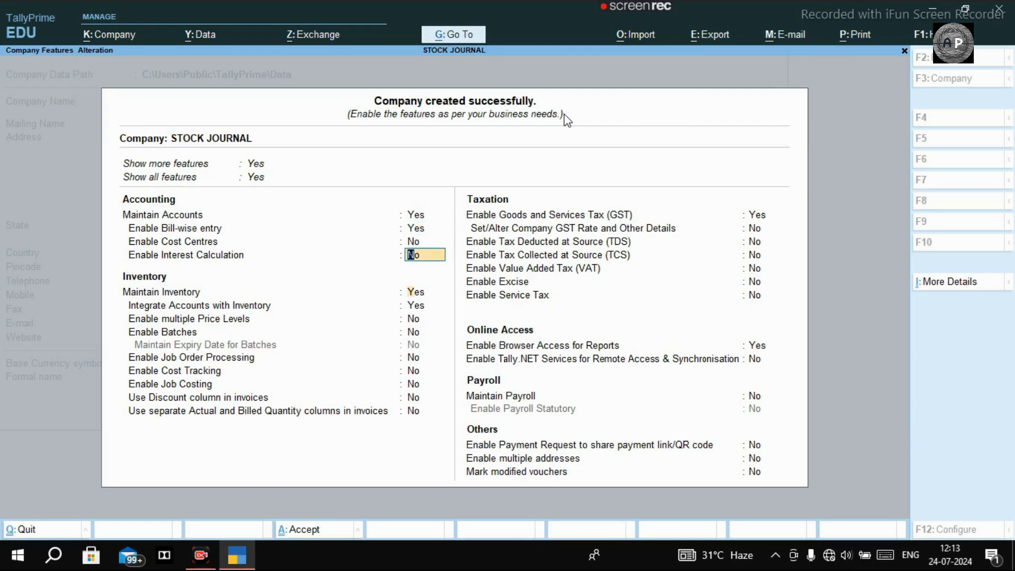
key(Return)
key(Return)
key(Return)
key(Return)
key(Return)
key(Return)
key(Return)
key(Return)
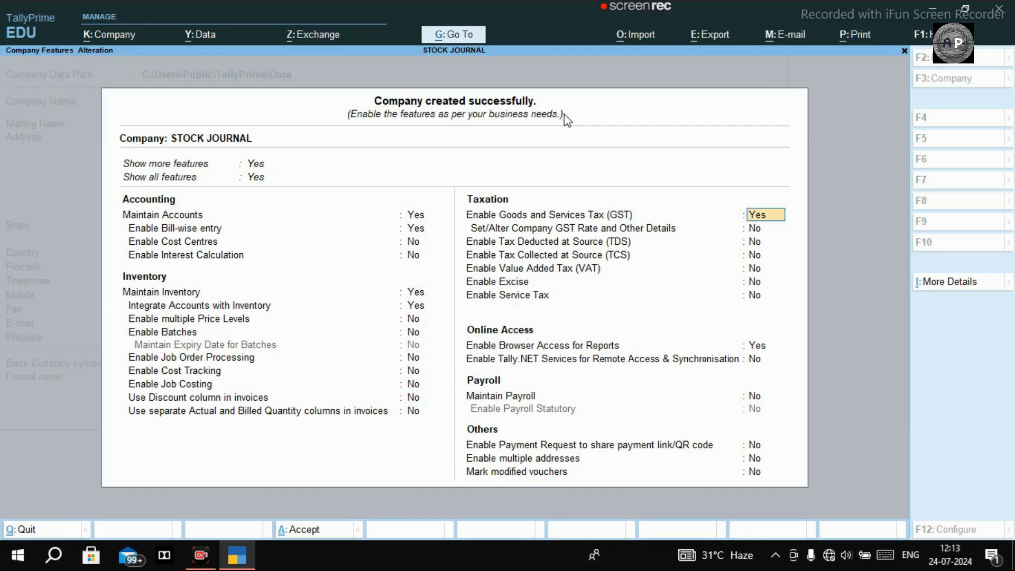
Fill in the company's GST registration with its GSTIN/UIN and Monthly GSTR-1 periodicity, then save it along with the company features.
key(Return)
key(Return)
key(Return)
key(Return)
key(Return)
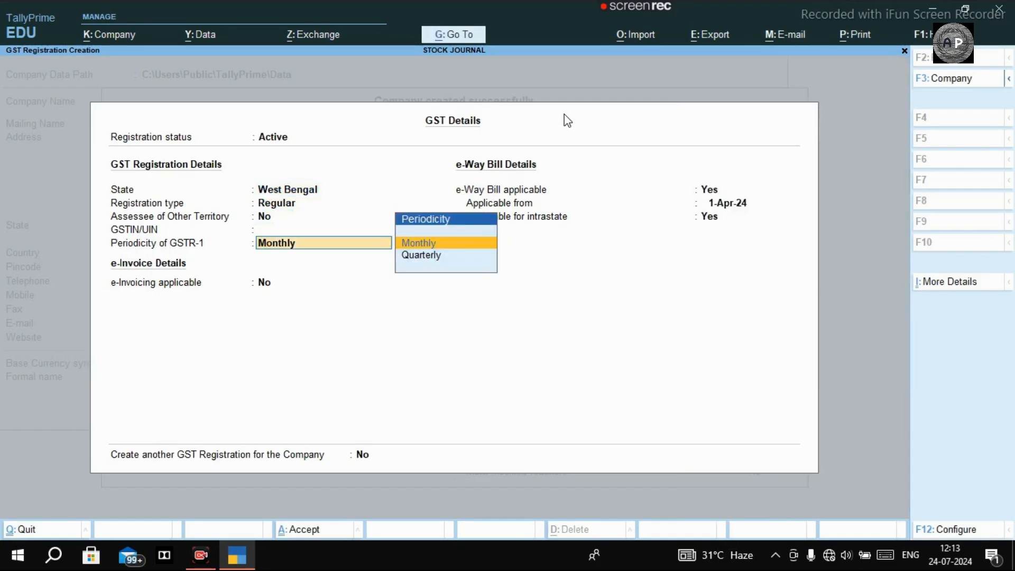
key(BackSpace)
text(19)
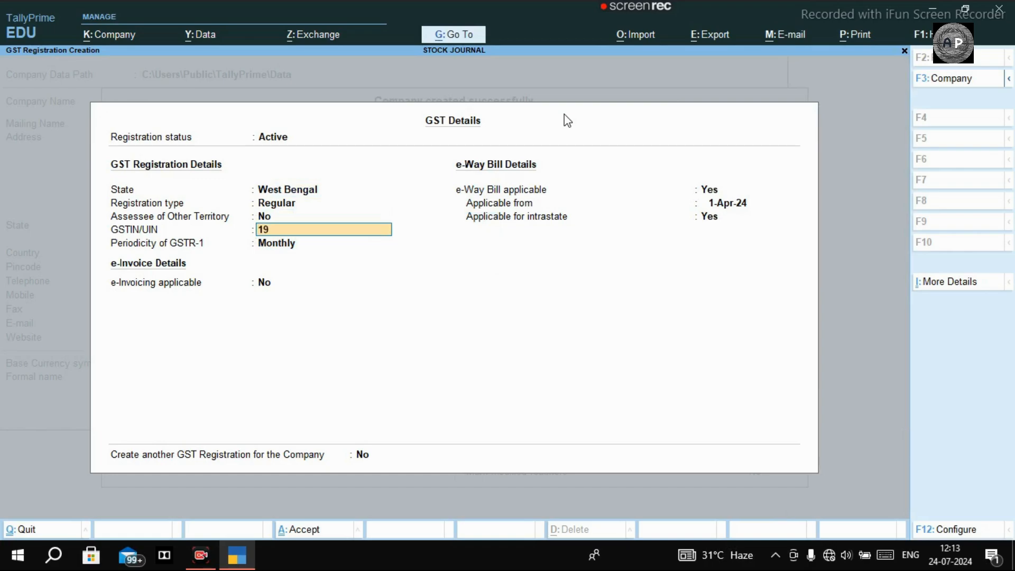
text(AAAFG3625ALC)
key(Return)
key(Return)
key(ctrl+a)
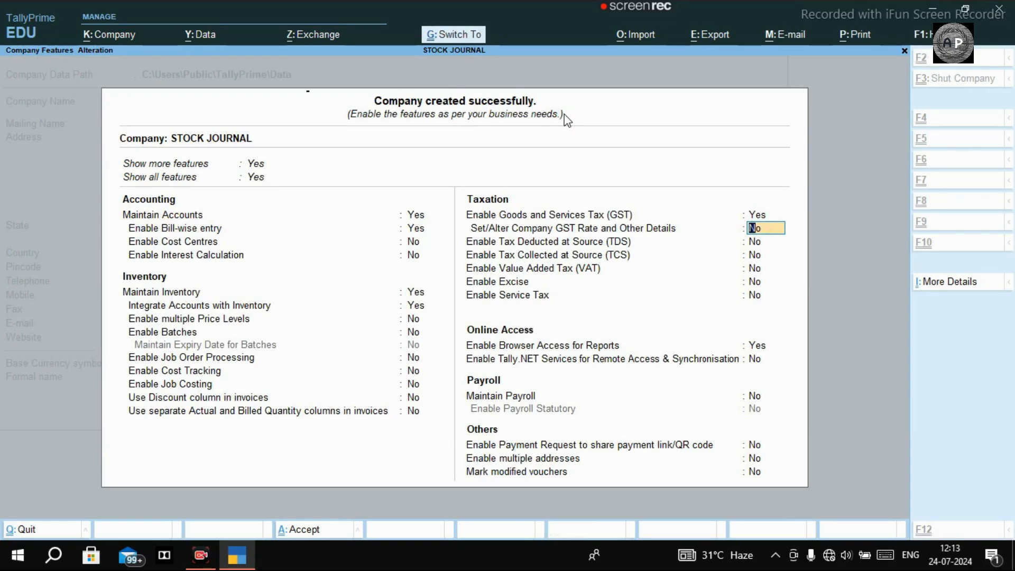
key(ctrl+a)
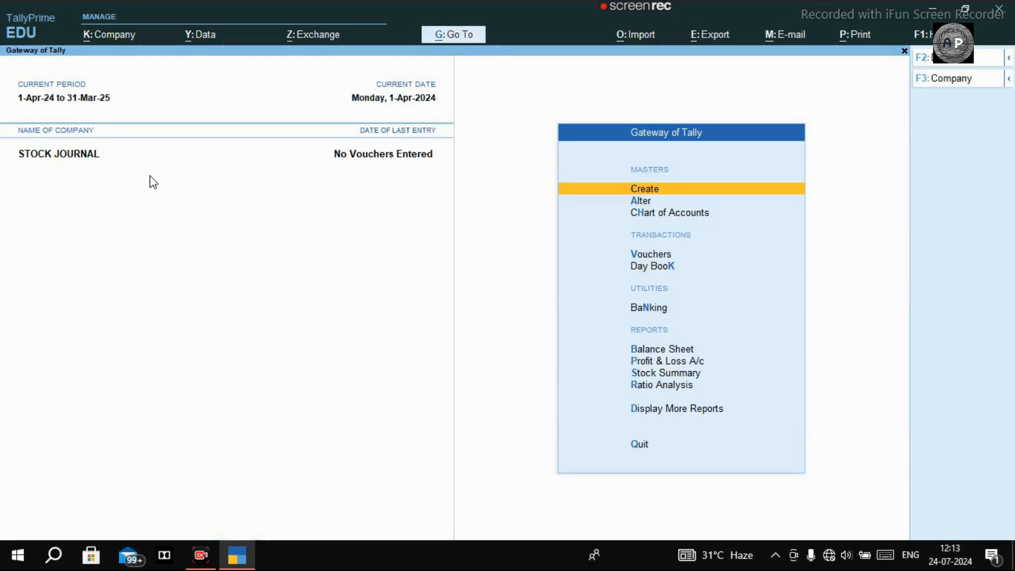
View the company's Balance Sheet and return to the Gateway of Tally.
key(b)
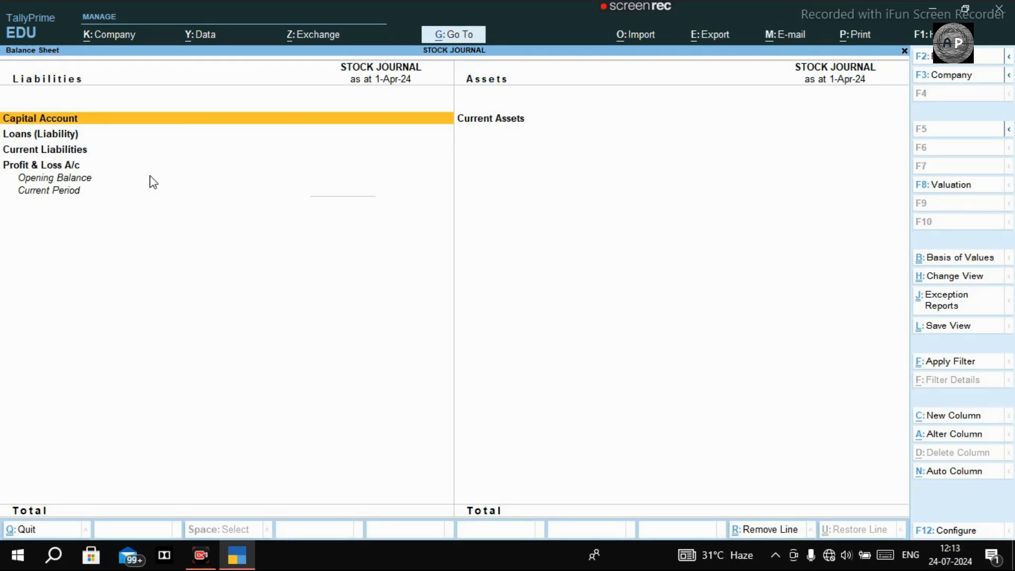
key(Escape)
key(Home)
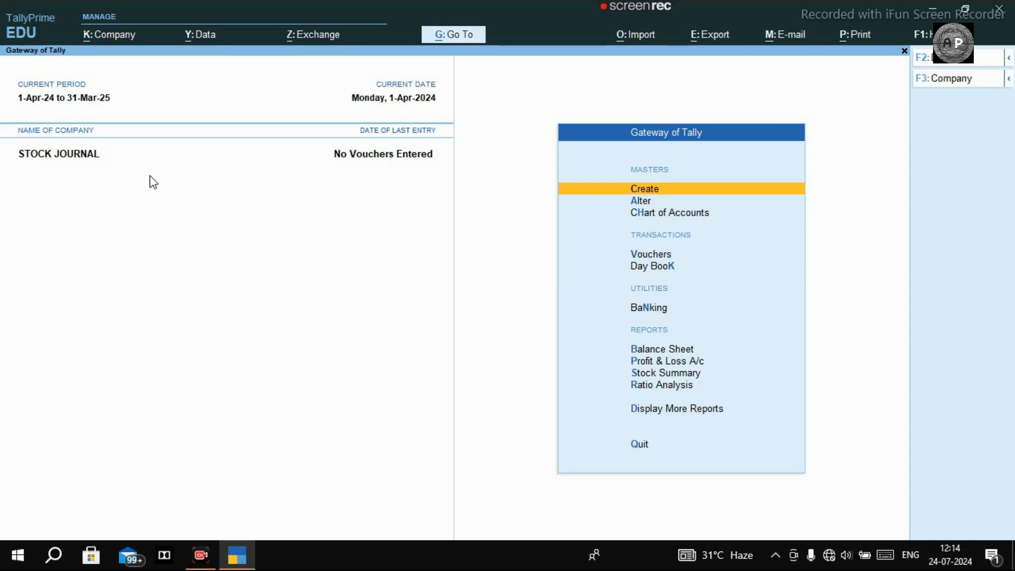
Start a Purchase voucher with supplier invoice number 3652/24-25 dated 1-Apr-24.
key(v)
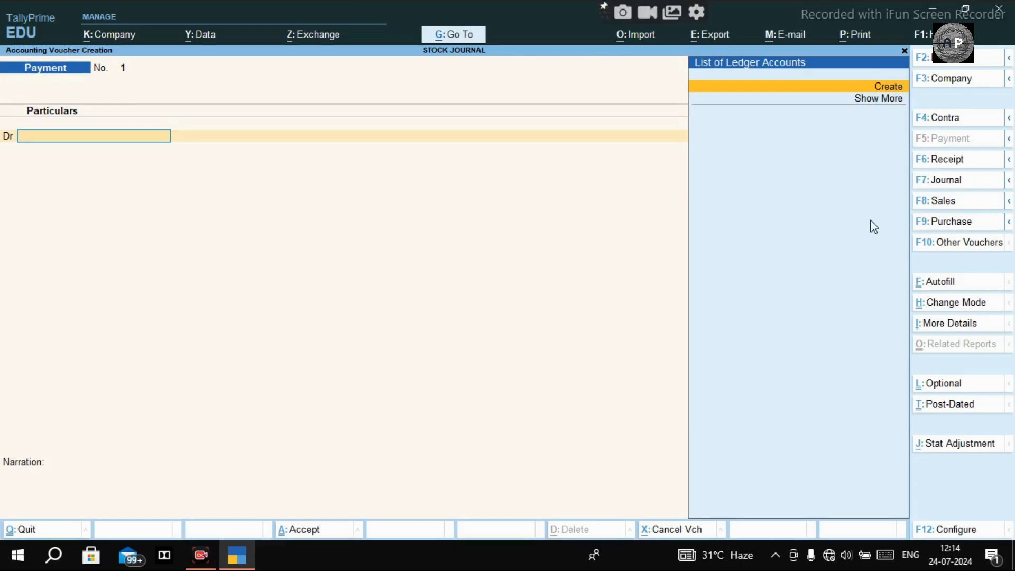
click(942, 224)
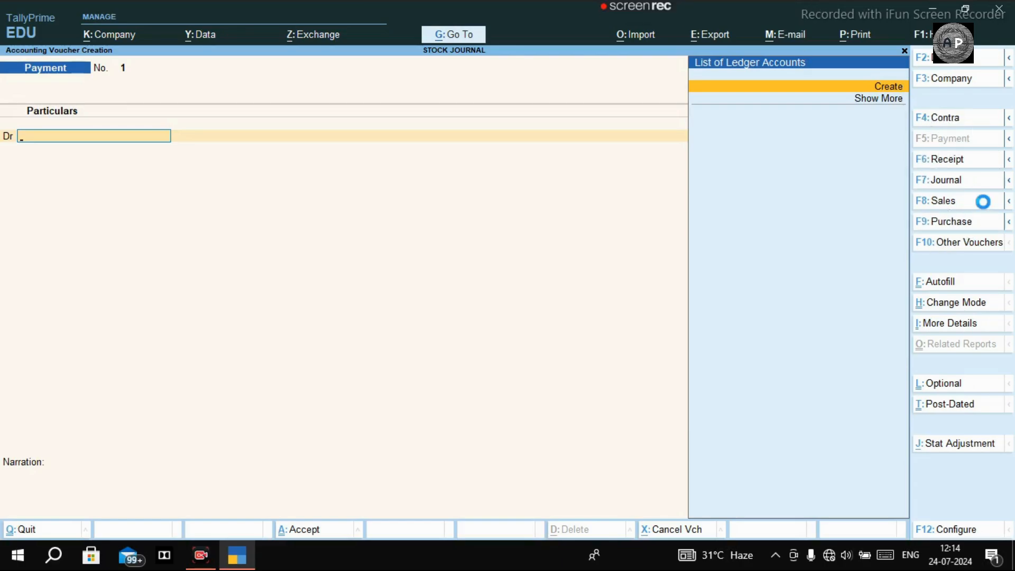
text(3652/24-2)
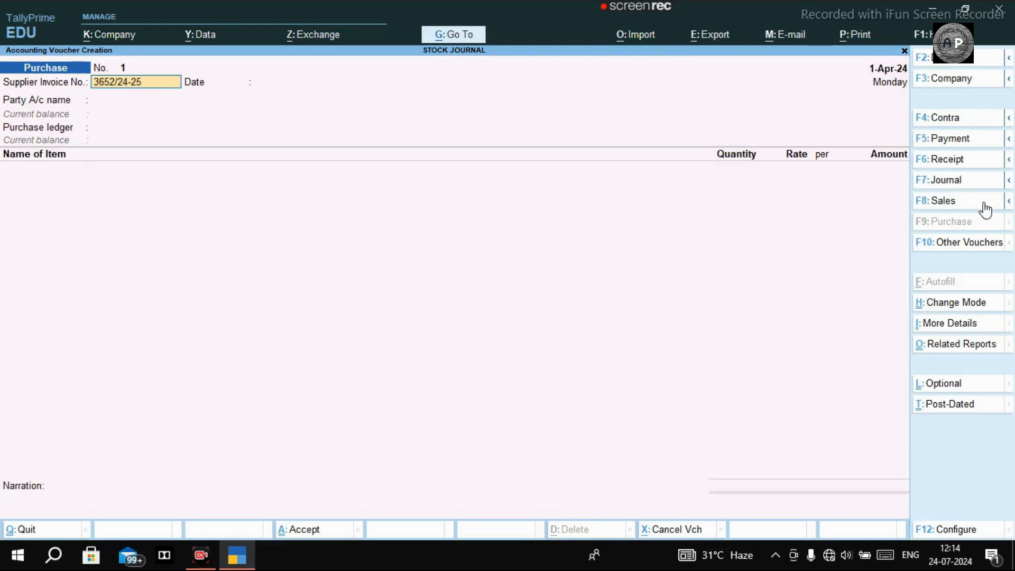
text(5)
key(Return)
key(Return)
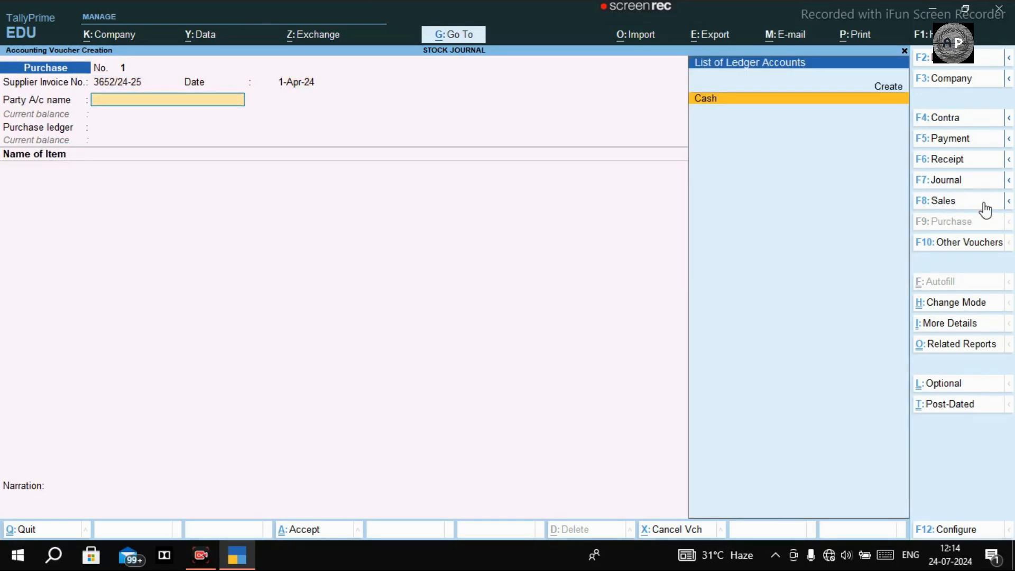
Create a party ledger named BLACK STONE PV. LTD under Sundry Creditors, keeping bill-by-bill balances and the default mailing name.
key(alt+c)
text(BLACK STONE)
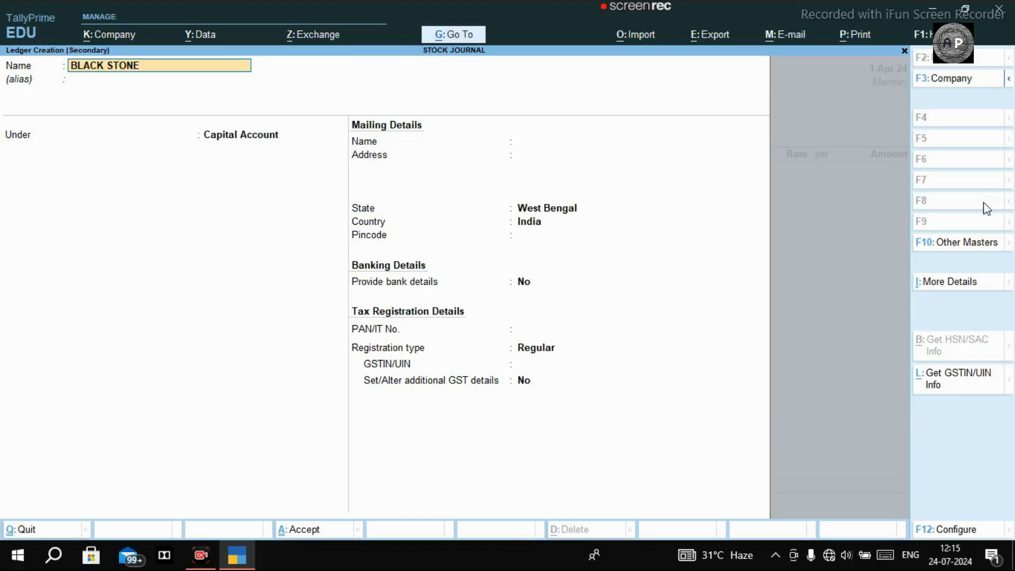
text(PVT)
key(BackSpace)
text(. LTD)
key(Return)
text(SUND)
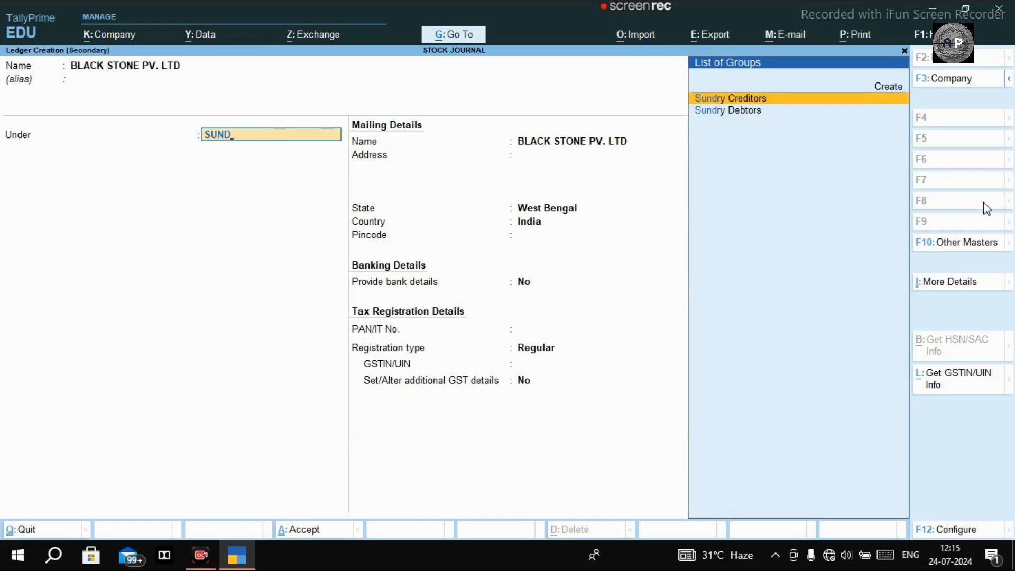
key(Return)
key(Return)
key(Return)
key(Return)
key(Return)
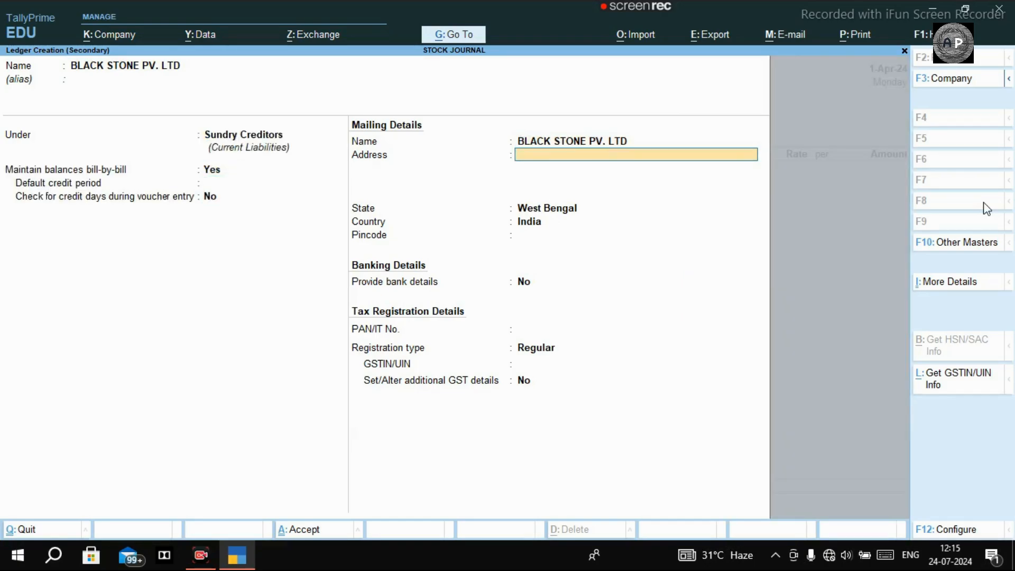
Set the supplier ledger's state to Gujarat, keeping India as the country and no bank details.
key(Return)
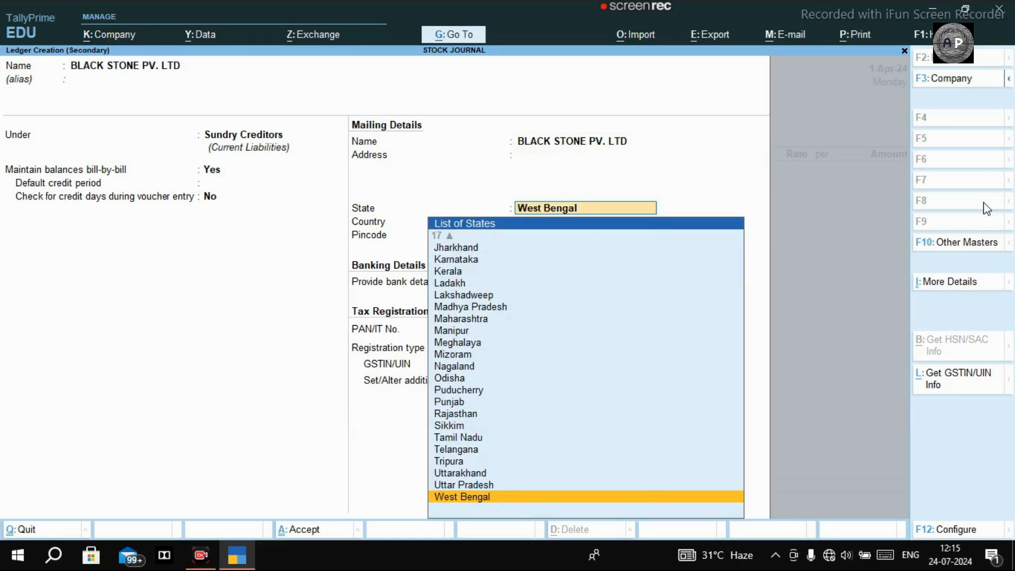
key(Up)
key(Up)
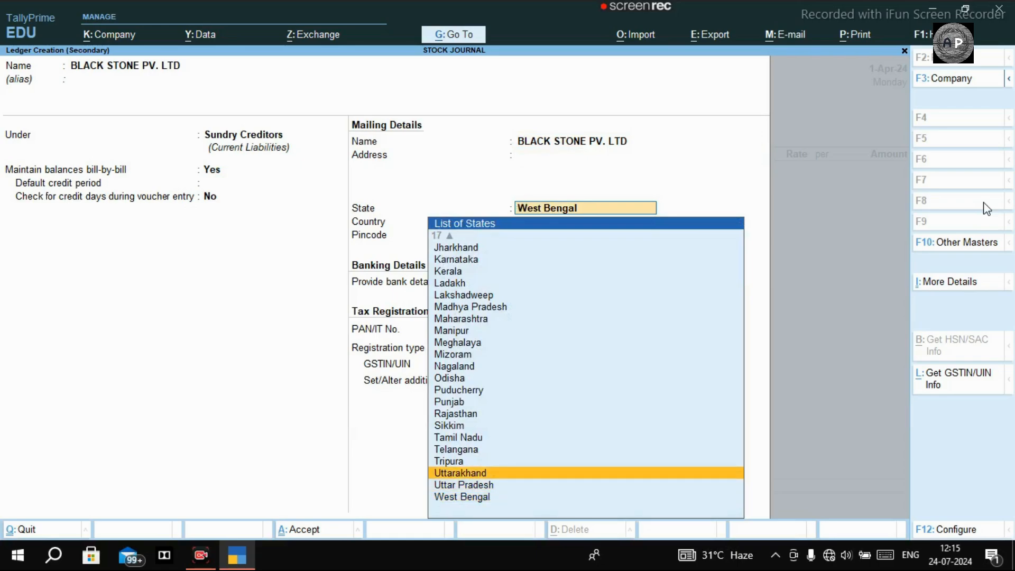
text(G)
key(BackSpace)
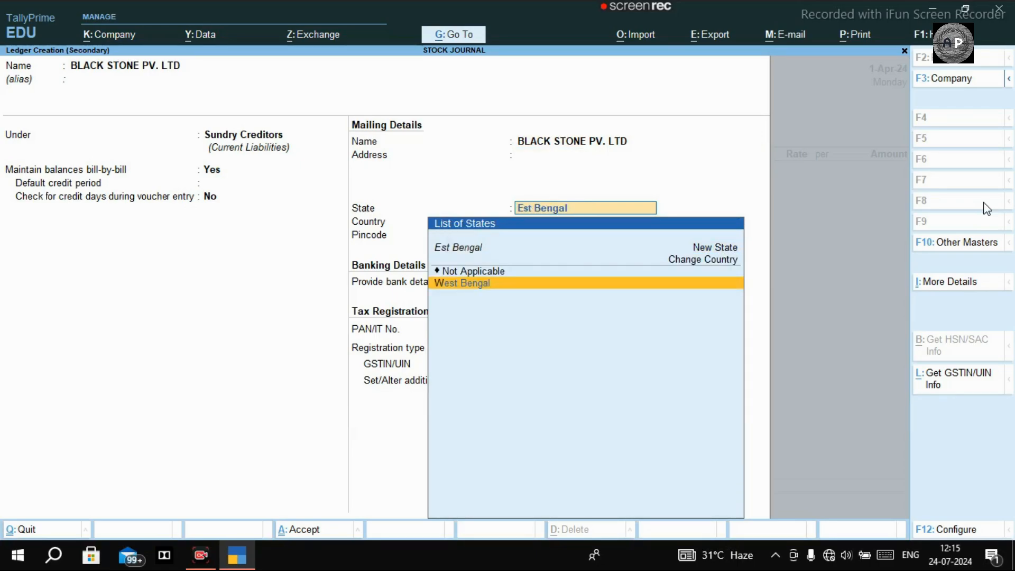
key(BackSpace)
text(G)
key(Down)
key(Return)
key(Return)
key(Return)
key(Return)
key(Return)
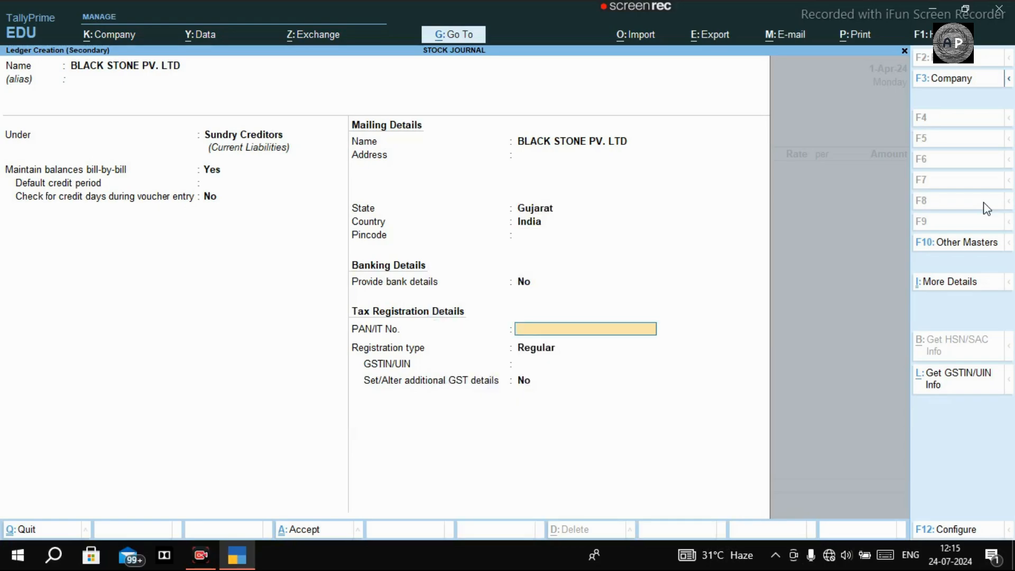
Enter the supplier's GSTIN/UIN with the Regular registration type and save the ledger.
text(24FJGH3625KLF1)
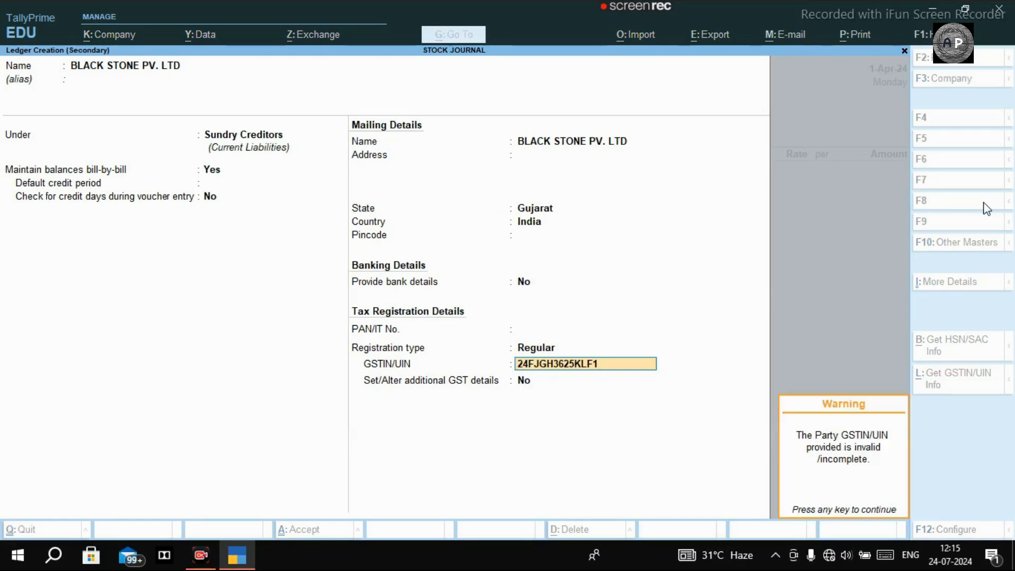
key(Return)
key(Return)
key(Return)
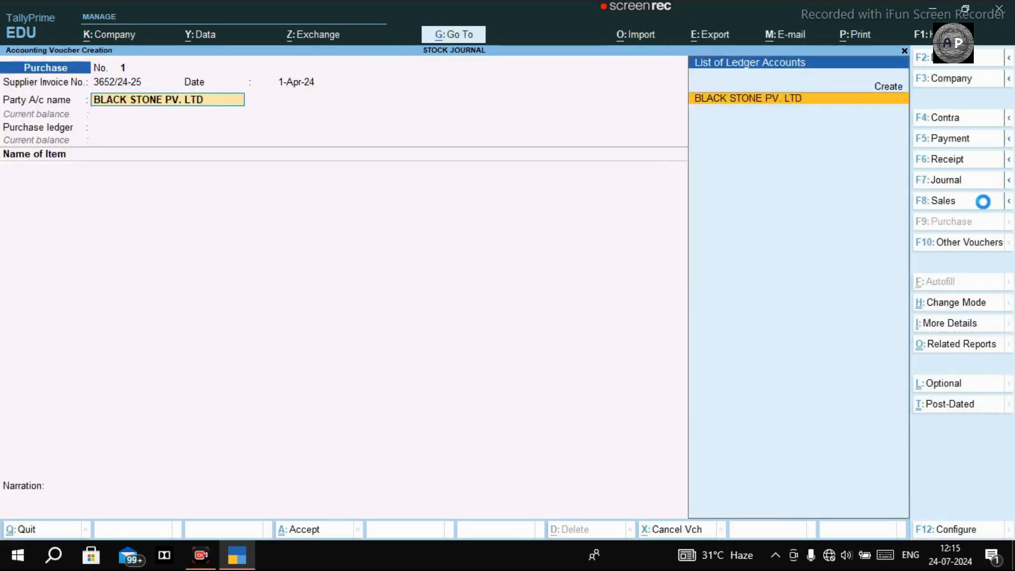
Select BLACK STONE PV. LTD as the party, enter dispatch through ROAD and motor vehicle number GJ36251, and accept the party details.
key(Return)
key(Return)
key(Return)
key(Return)
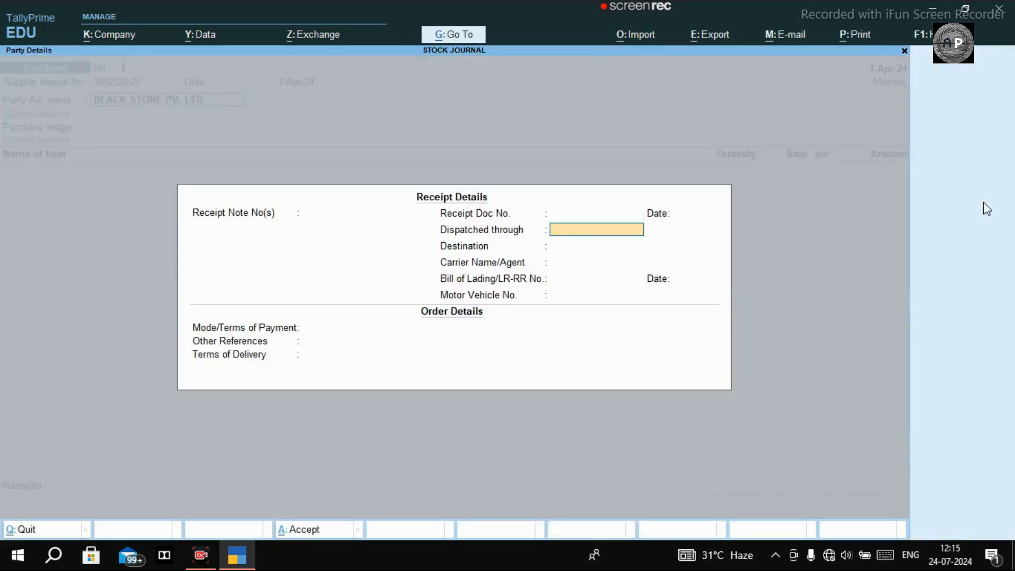
text(ROAD)
key(Return)
key(Return)
key(Return)
key(Return)
key(Return)
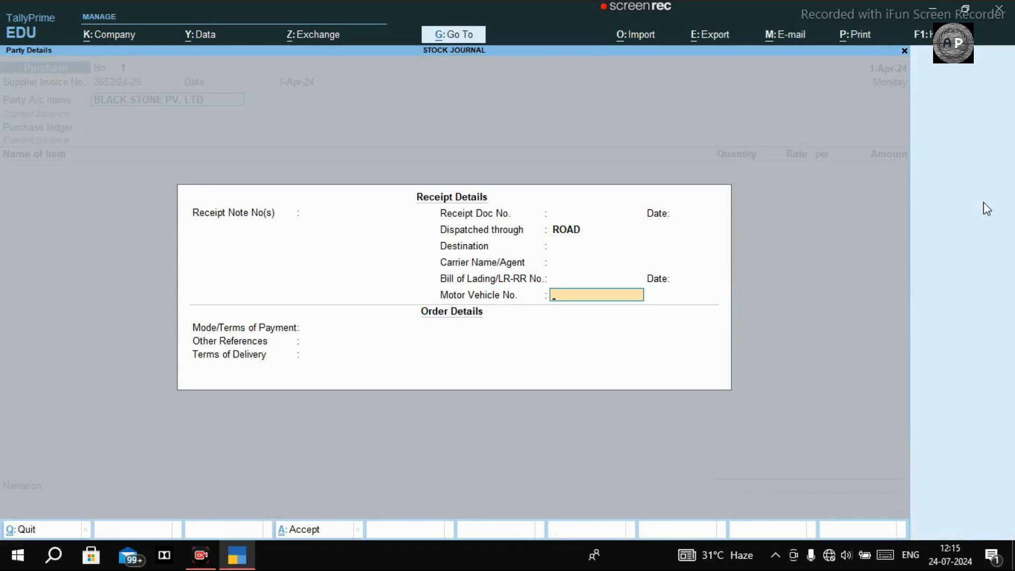
text(GJ36251)
key(Return)
key(Return)
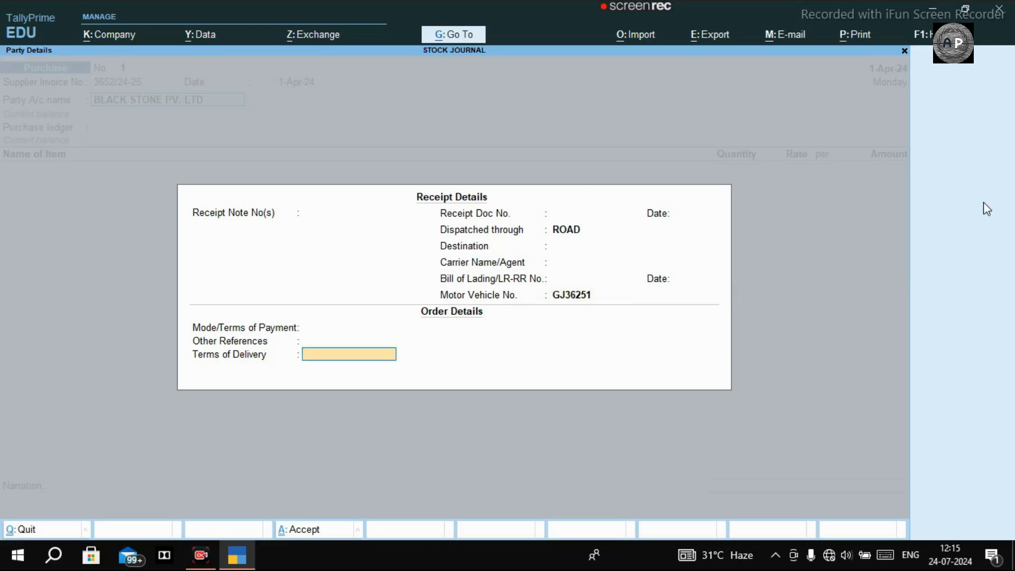
key(Return)
key(Return)
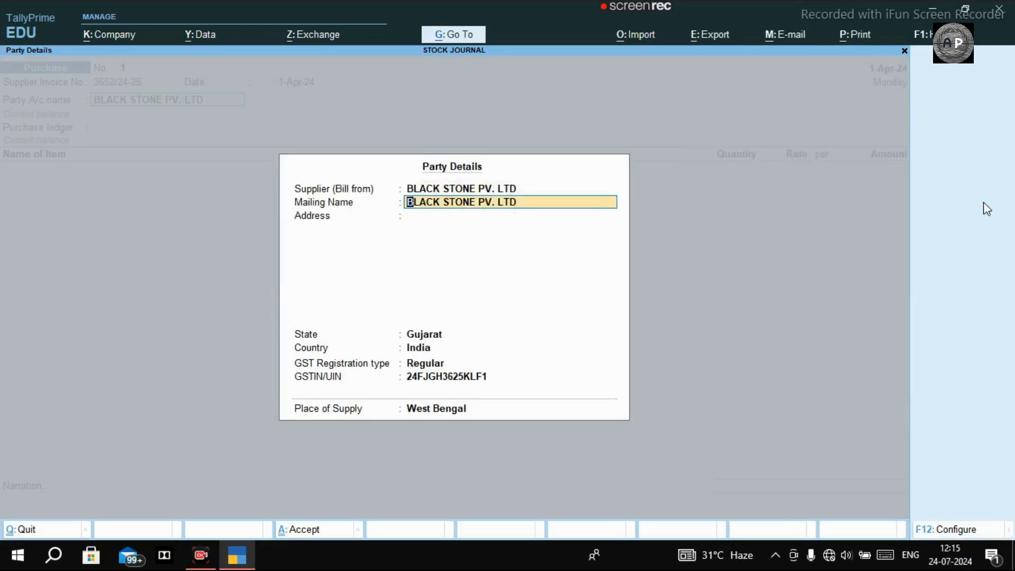
key(ctrl+a)
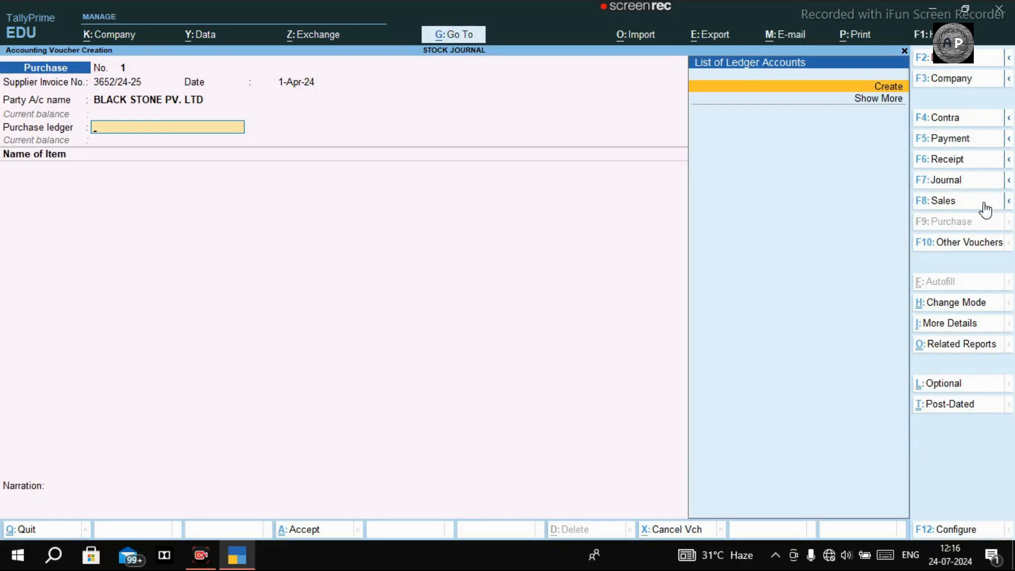
Create a purchase ledger named PURCHASE A/C under the Purchase Accounts group.
key(Return)
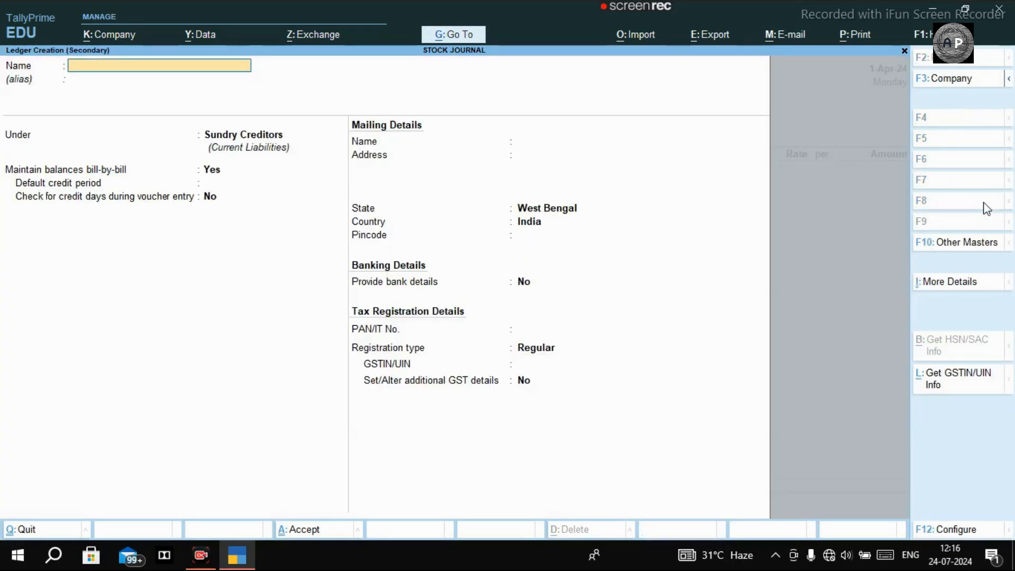
text(PRCH)
key(BackSpace)
key(BackSpace)
key(BackSpace)
key(BackSpace)
text(PURCHASE A/C)
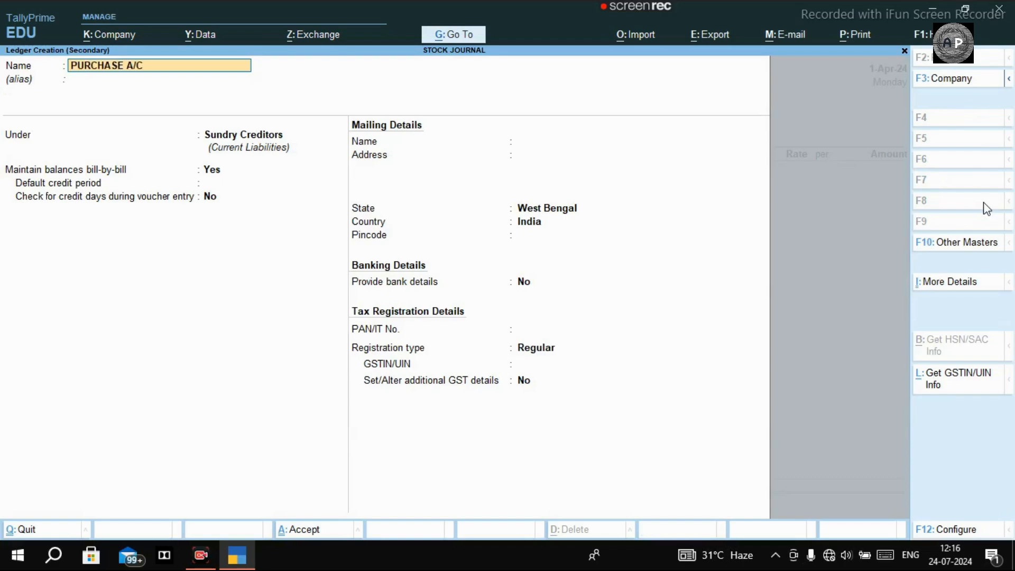
key(Return)
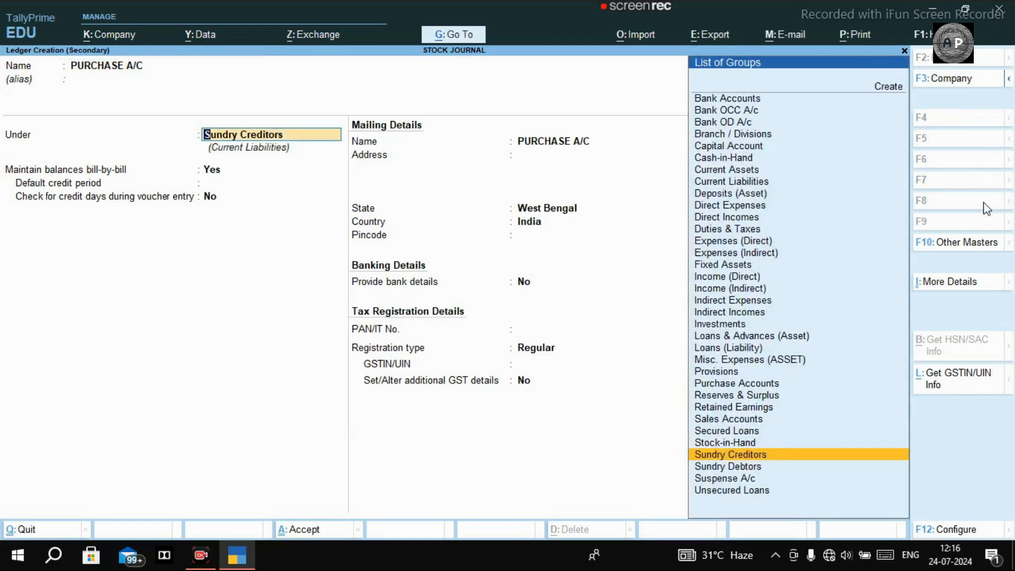
text(PUR)
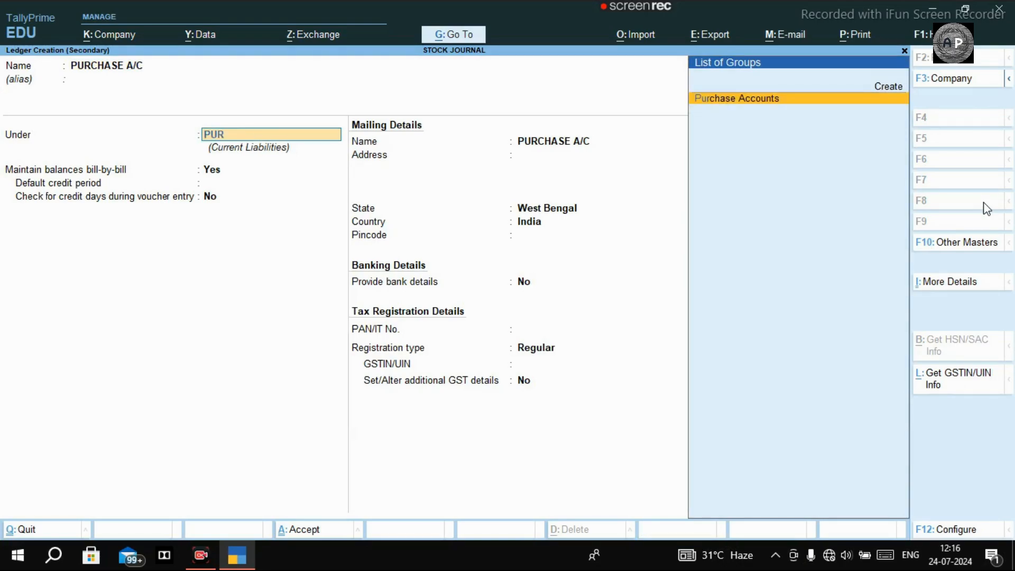
key(Return)
Set the purchase ledger's type of supply to Goods, save it and use it in the voucher.
key(Return)
key(Return)
key(Return)
key(Return)
key(Return)
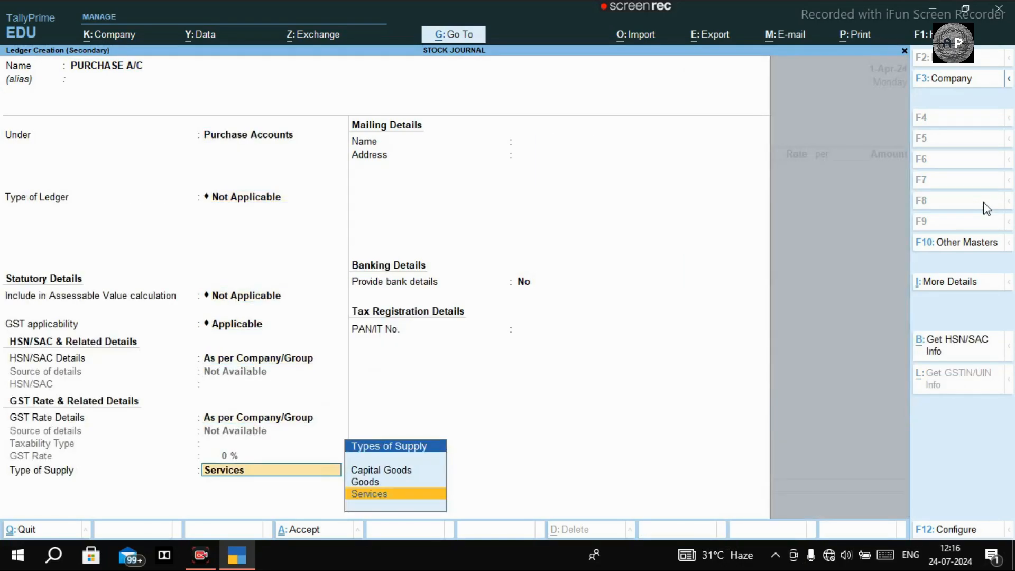
key(Up)
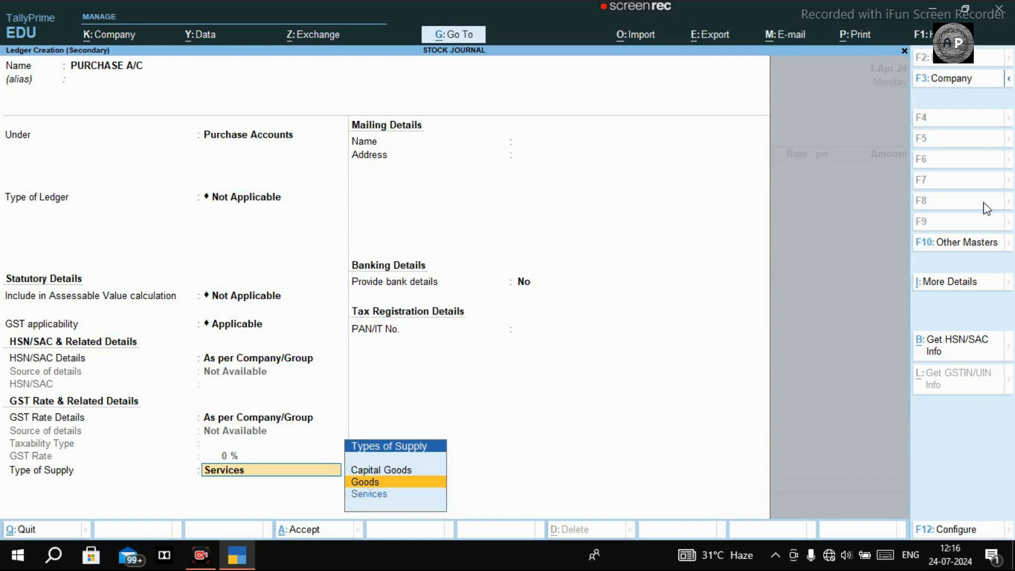
key(Return)
key(ctrl)
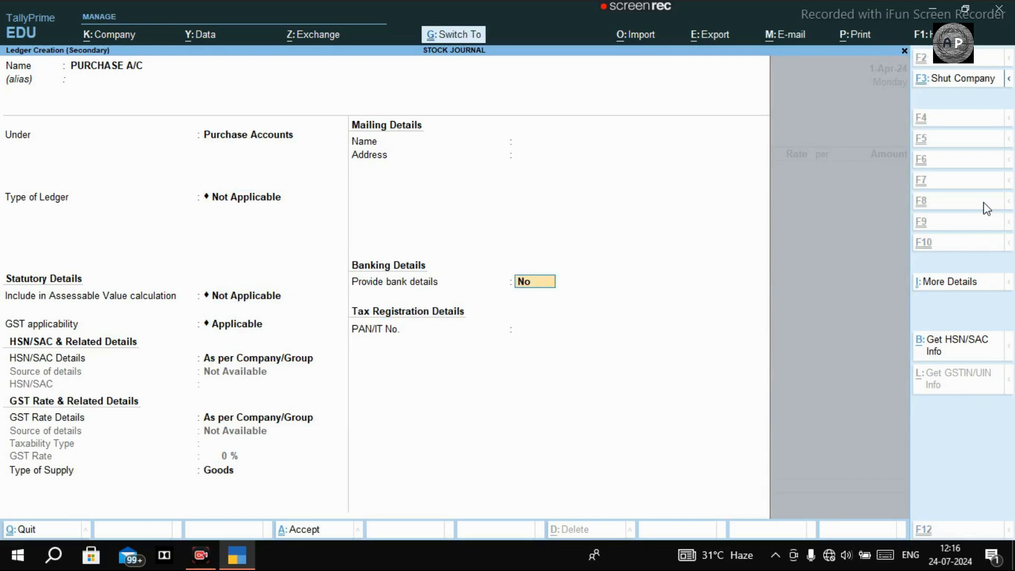
key(ctrl+a)
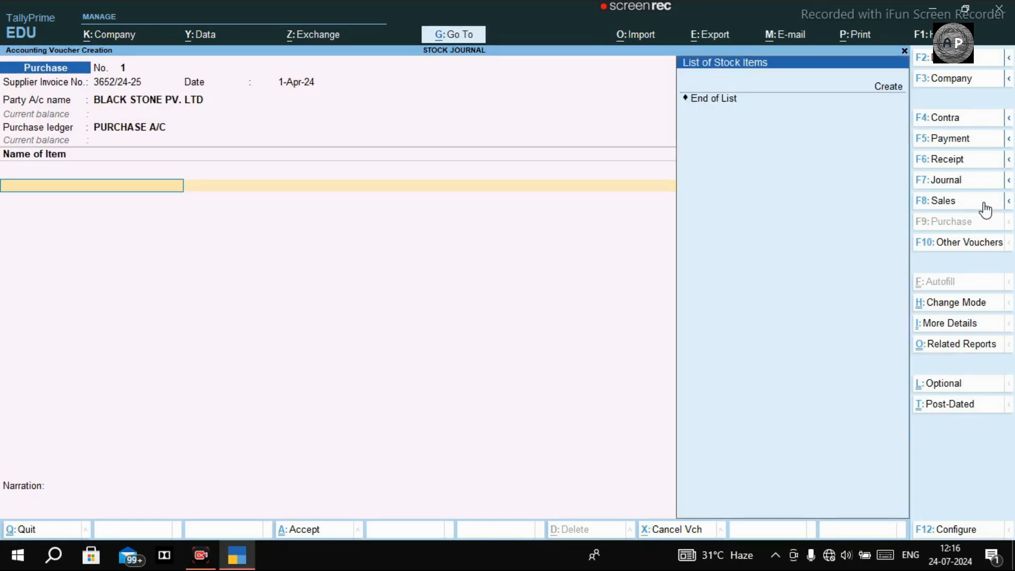
Start a new stock item named BLACK STONE for the purchase voucher, without an alias.
key(alt+c)
text(BLACK STONE)
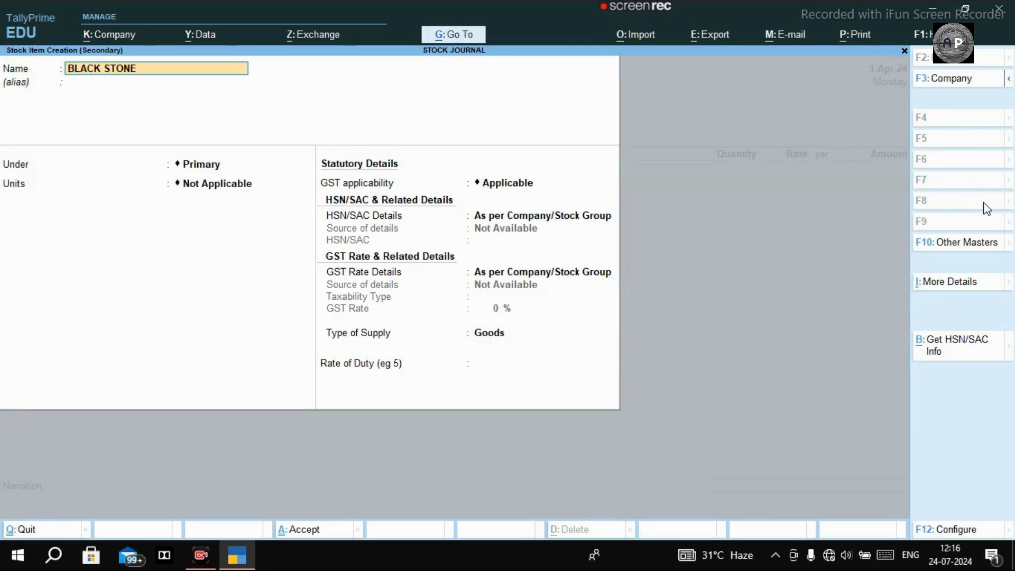
key(Return)
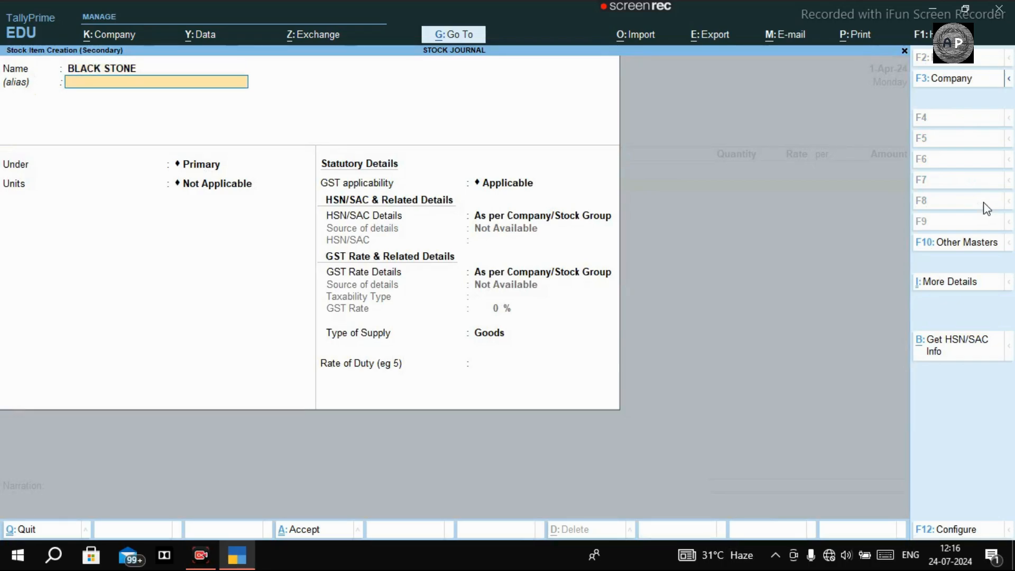
key(Return)
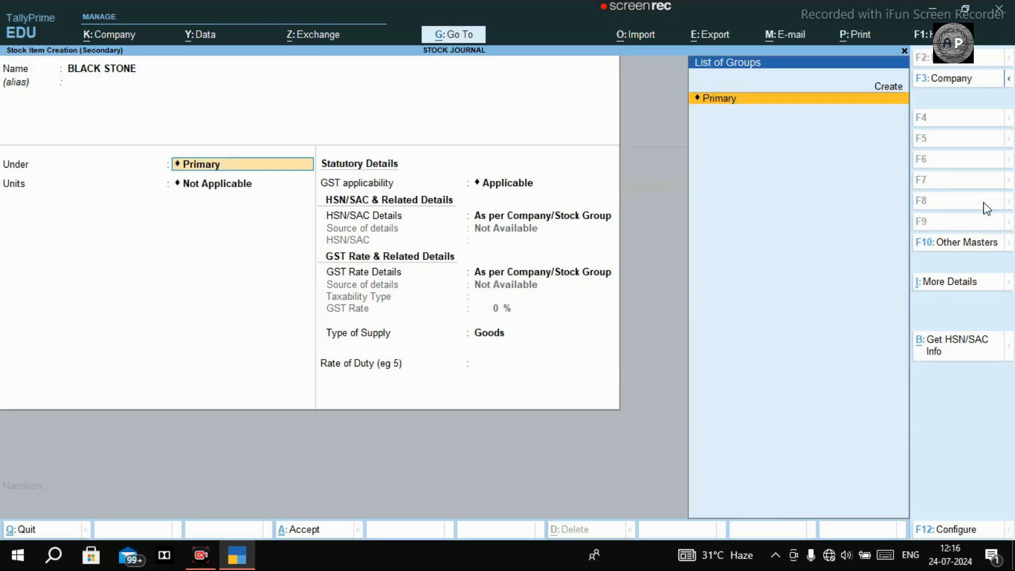
Create a stock group named MARBLE under Primary for the item, keeping the adding of item quantities at No.
key(alt+c)
text(MARBLE)
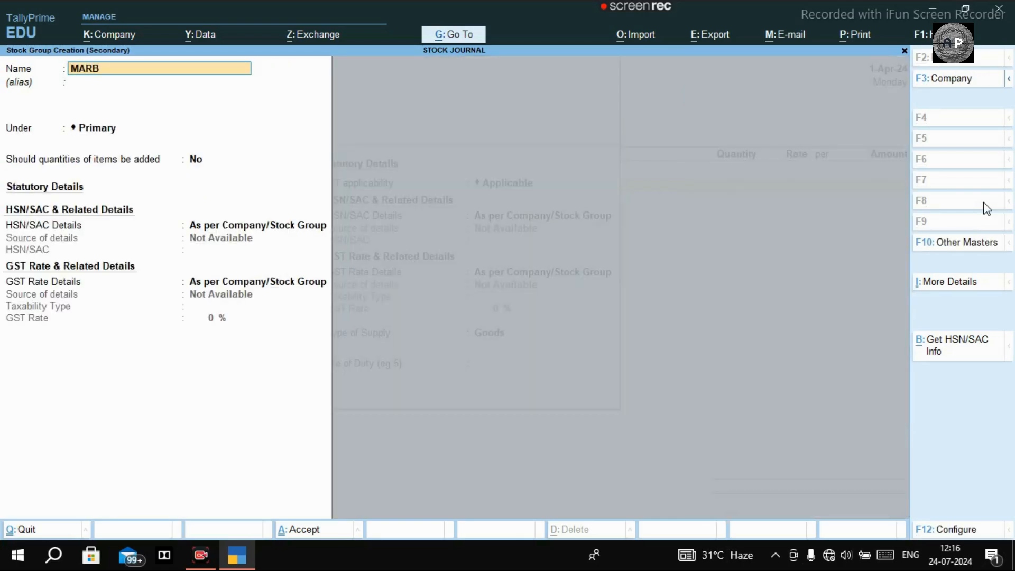
key(Return)
key(Return)
key(Return)
key(Return)
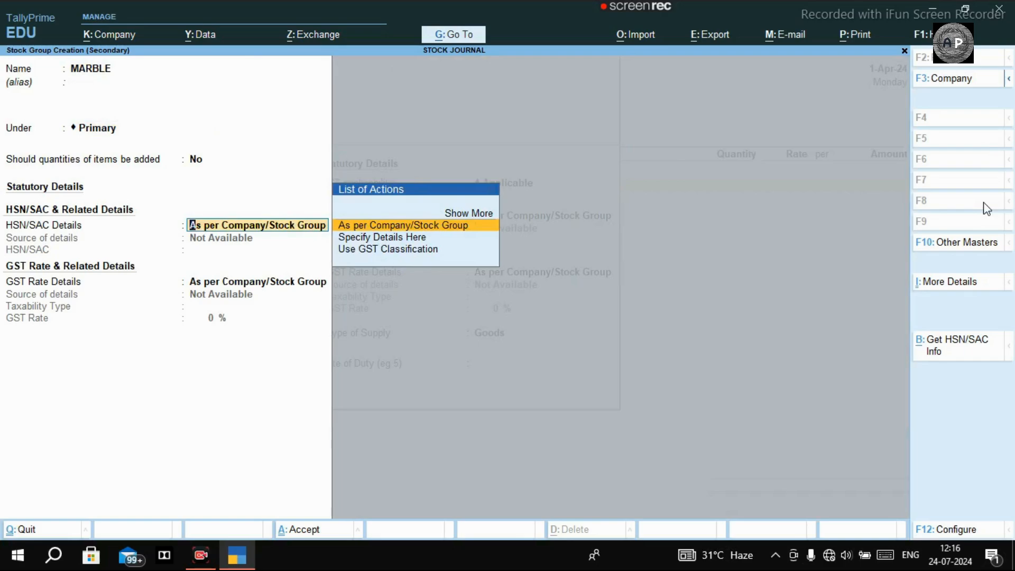
Specify HSN/SAC 2515 directly in the MARBLE stock group.
key(Down)
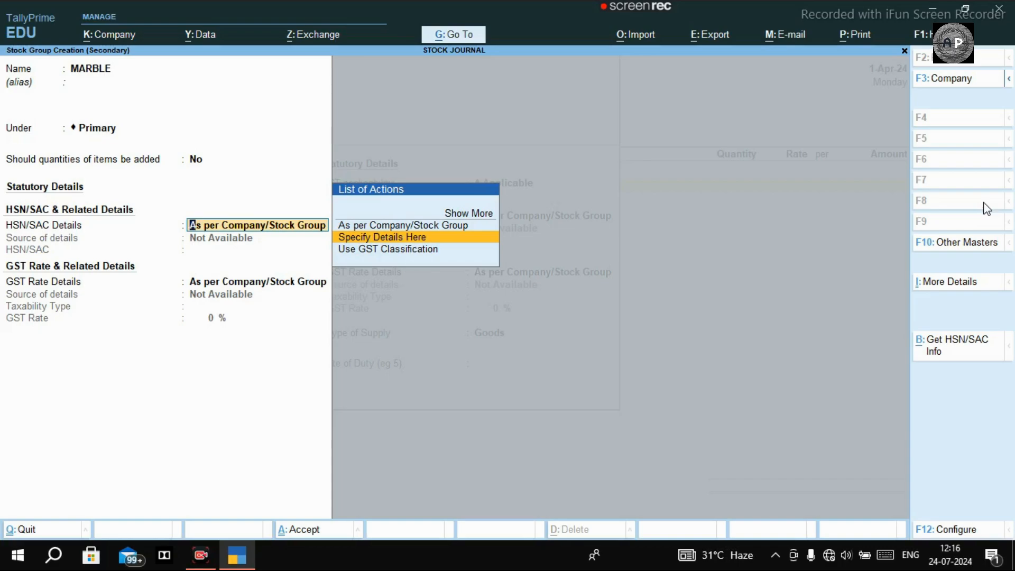
key(Return)
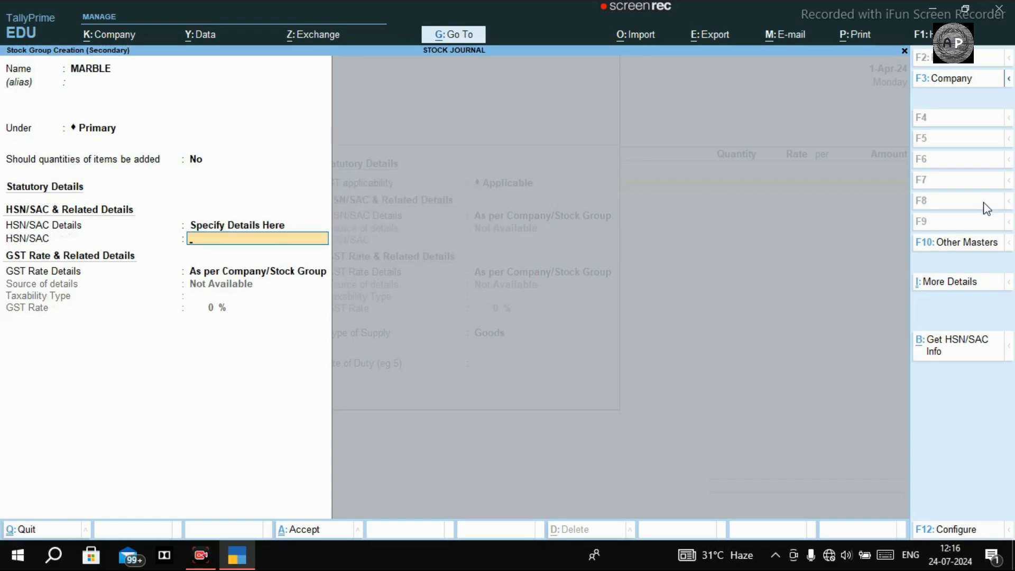
text(2515)
key(Return)
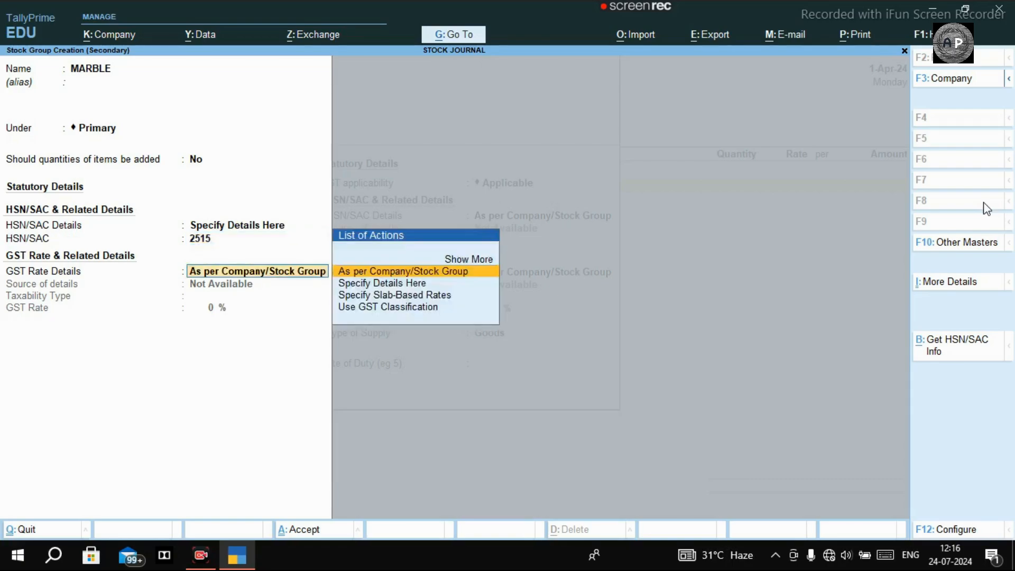
Specify the MARBLE group's GST details as Taxable at 5% and save the group.
key(Down)
key(Return)
key(Return)
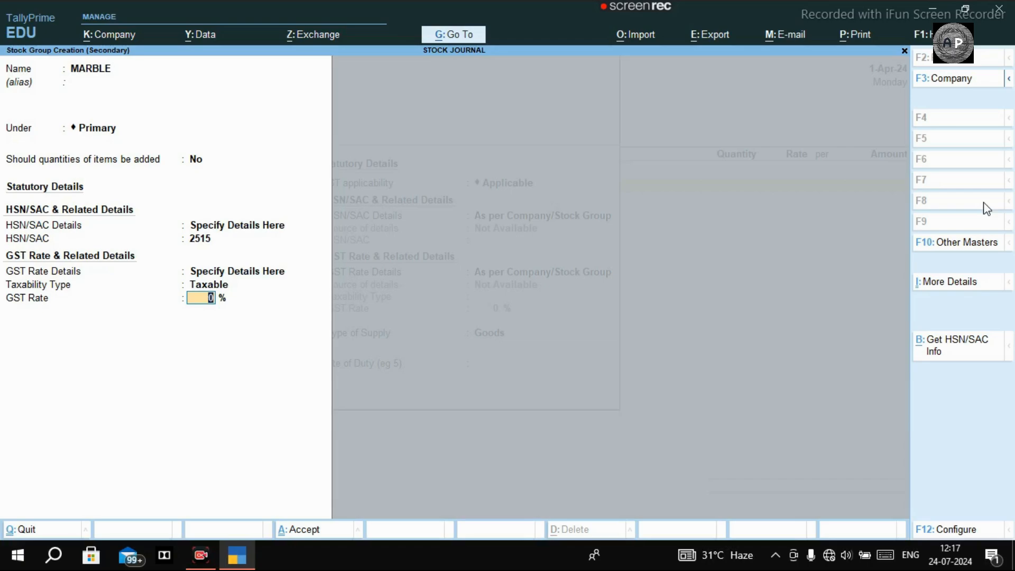
text(5)
key(Return)
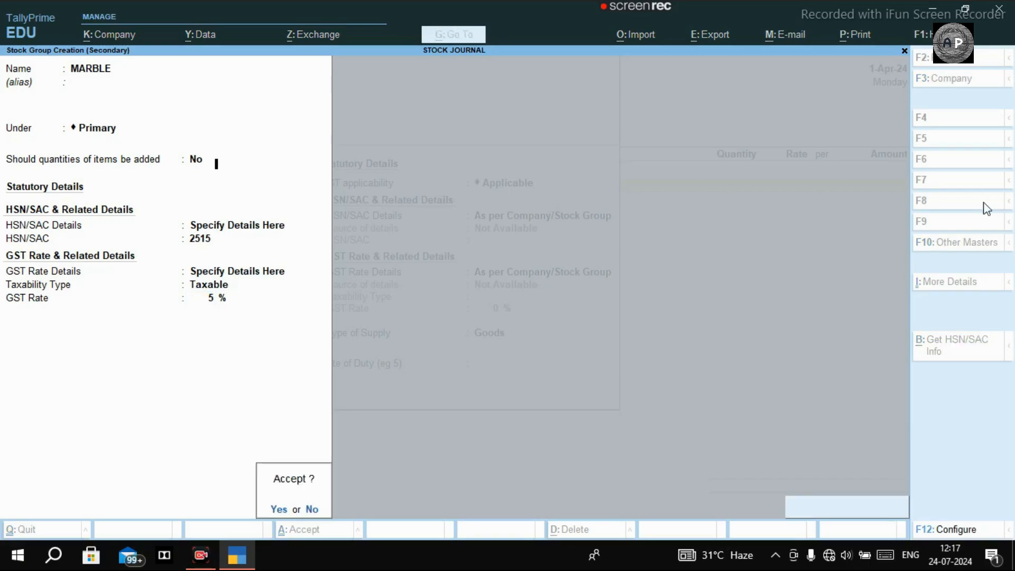
key(Return)
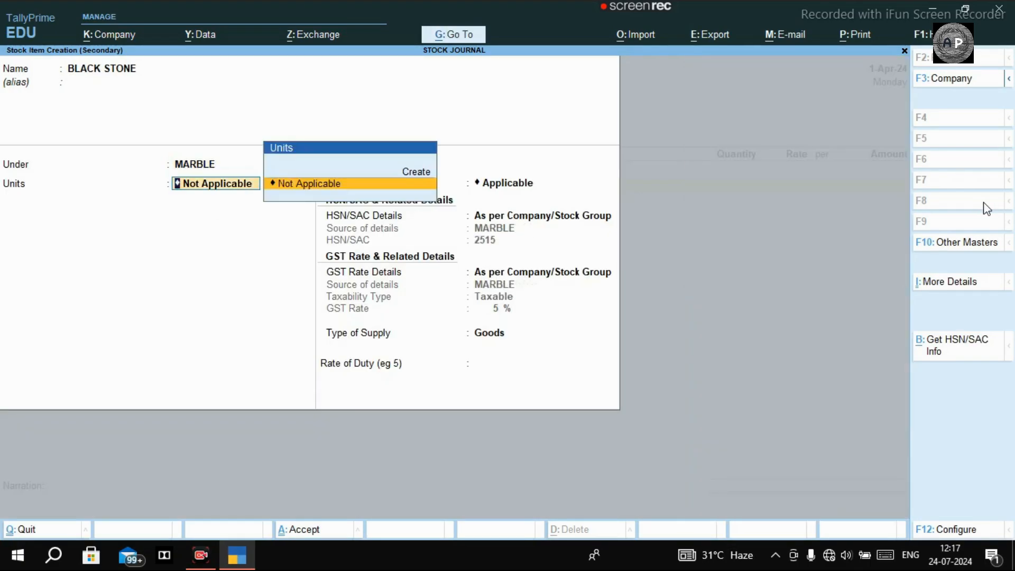
Start a new simple unit with the symbol SQFT for the item, leaving its formal name blank.
key(alt+c)
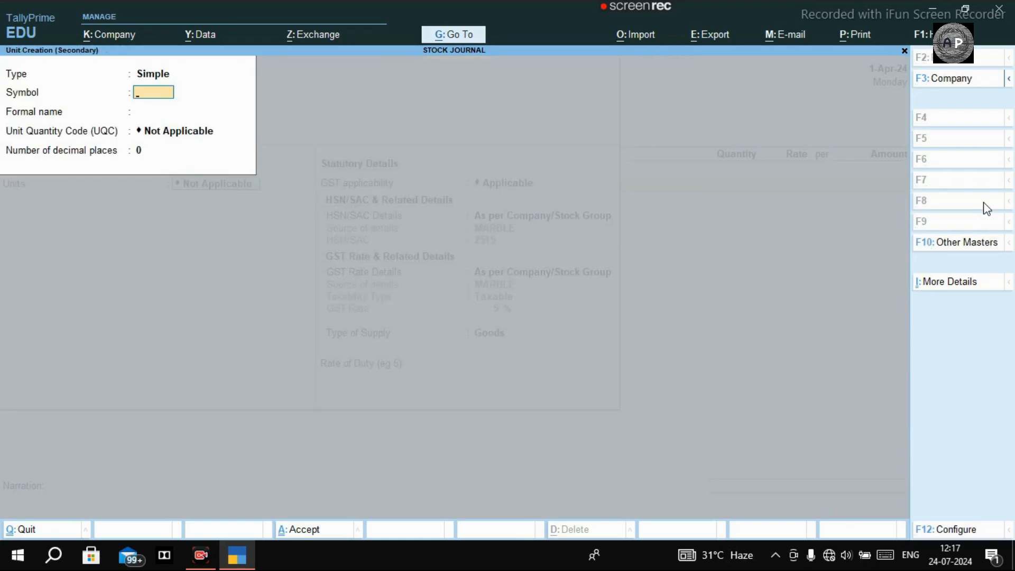
text(SQ)
key(Return)
key(Return)
key(Return)
key(BackSpace)
key(BackSpace)
text(SQF)
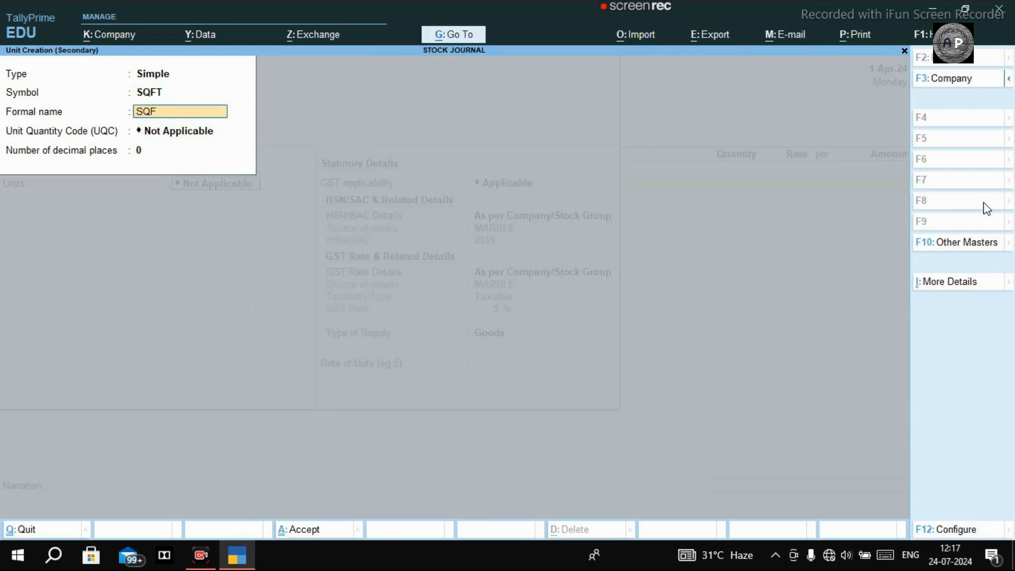
key(BackSpace)
key(BackSpace)
key(BackSpace)
key(BackSpace)
key(Return)
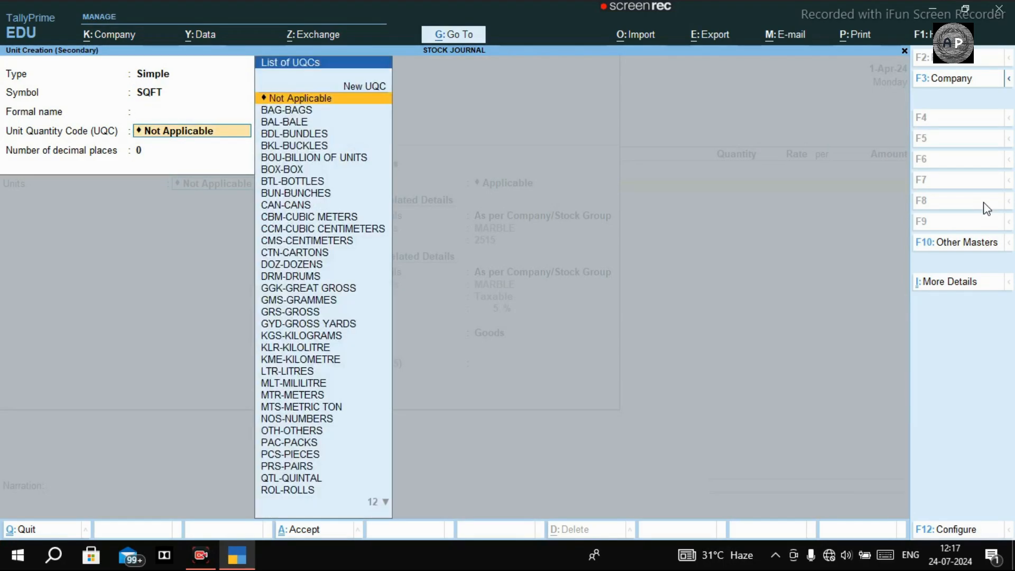
Set the unit's quantity code to SQF-SQUARE FEET with 3 decimal places and save the unit.
text(SQF)
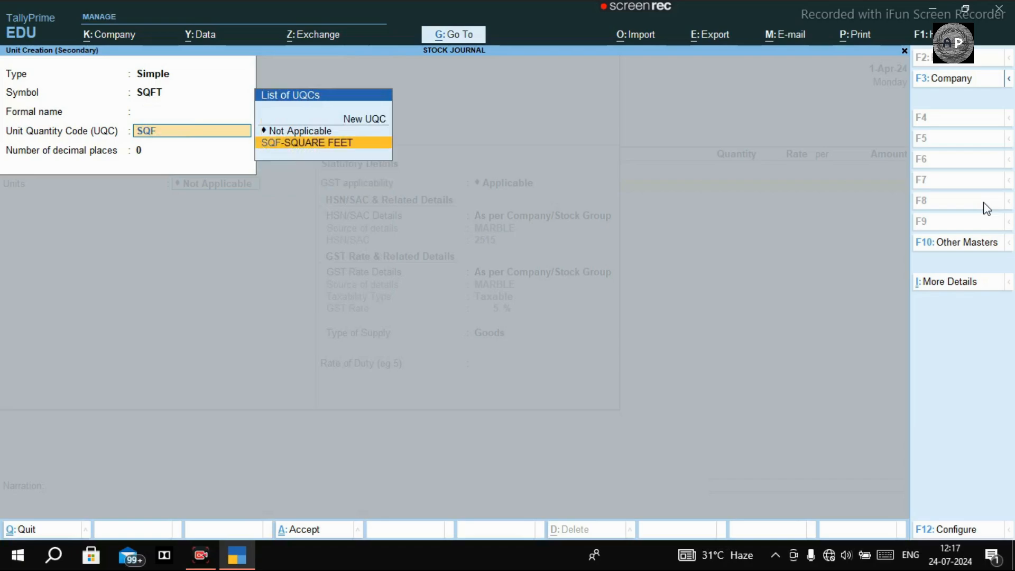
key(Return)
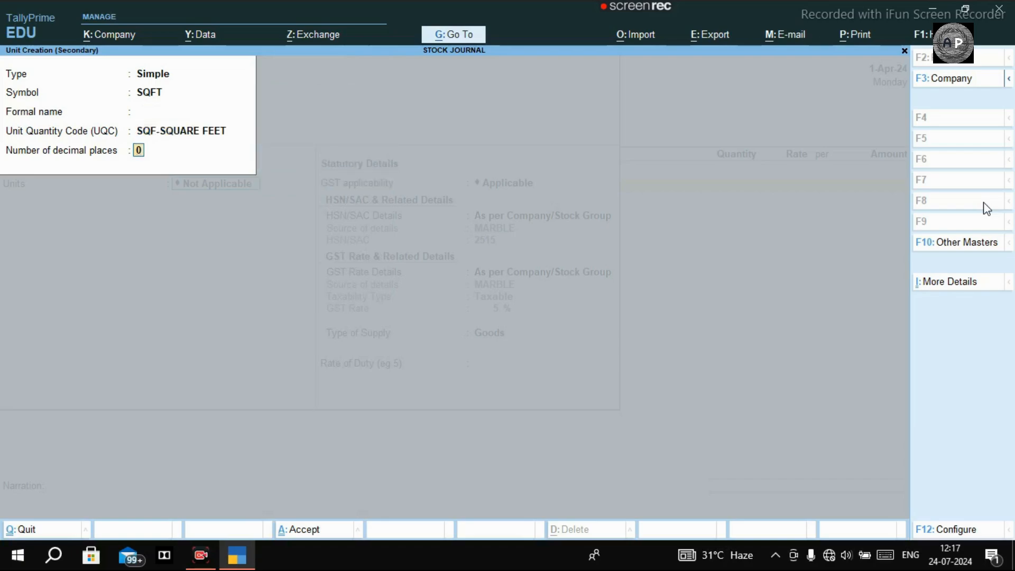
text(3)
key(Return)
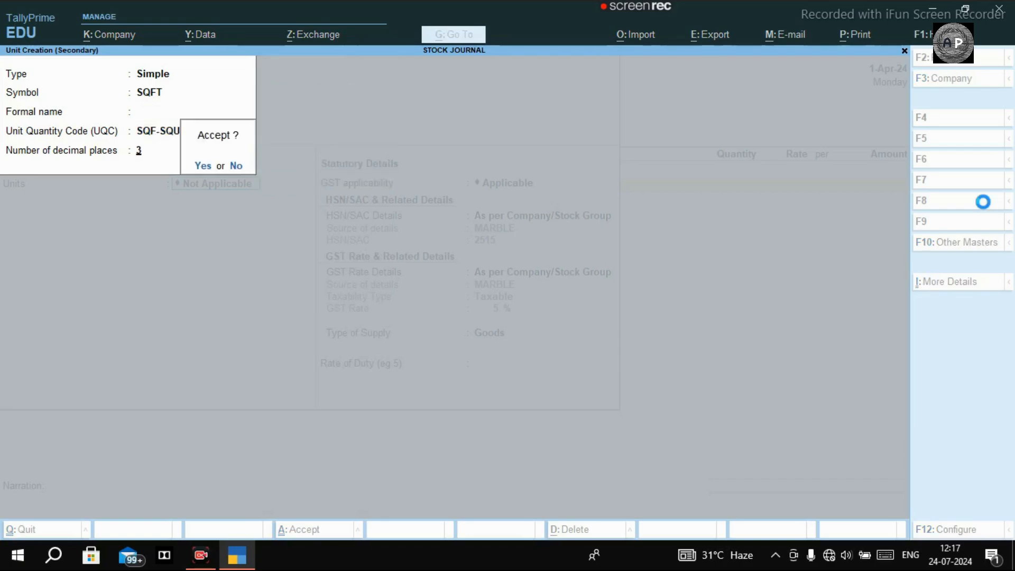
key(Return)
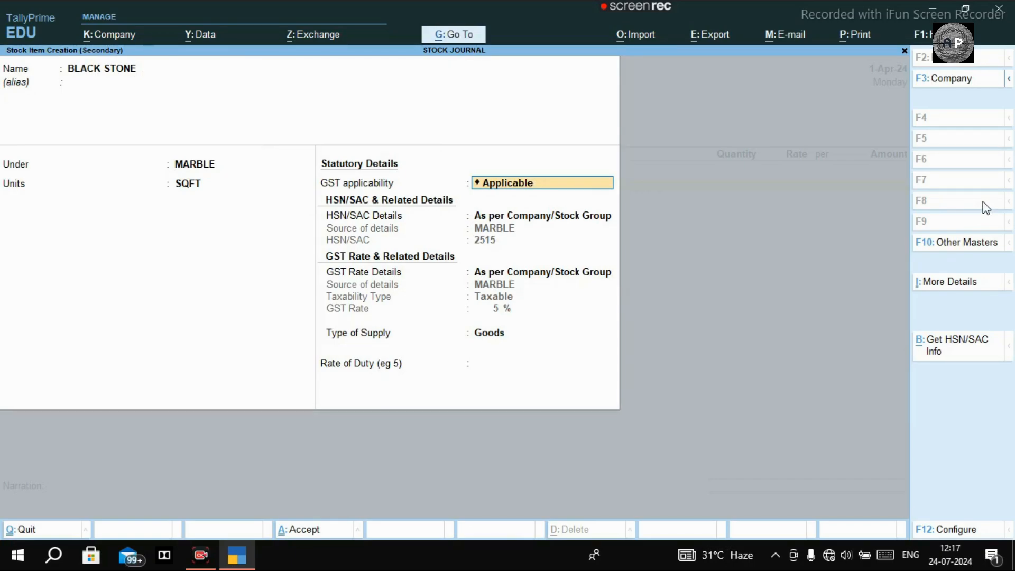
Keep GST applicable for BLACK STONE, with HSN/SAC and GST rate details As per Company/Stock Group.
key(Return)
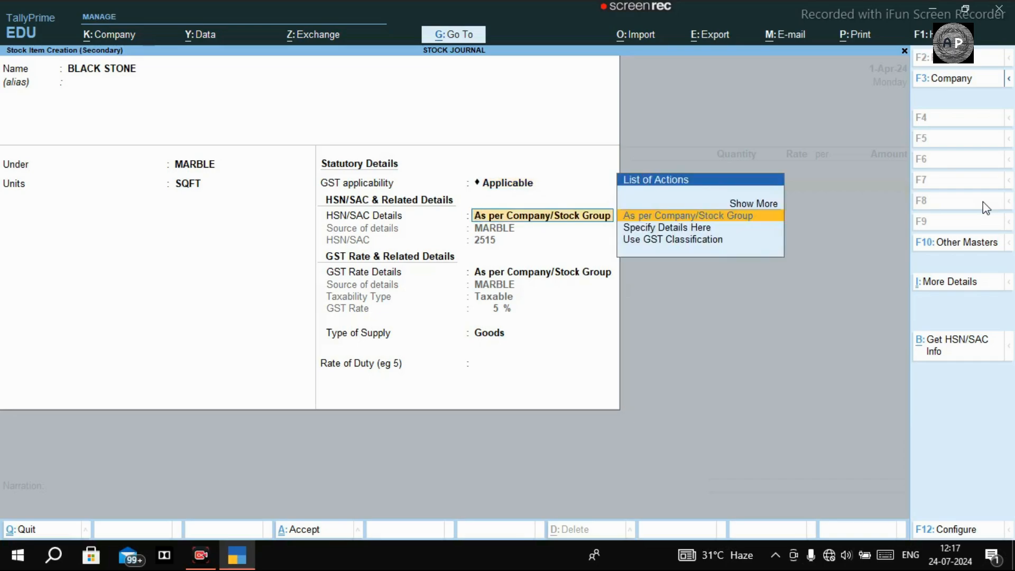
key(Down)
key(Up)
key(Return)
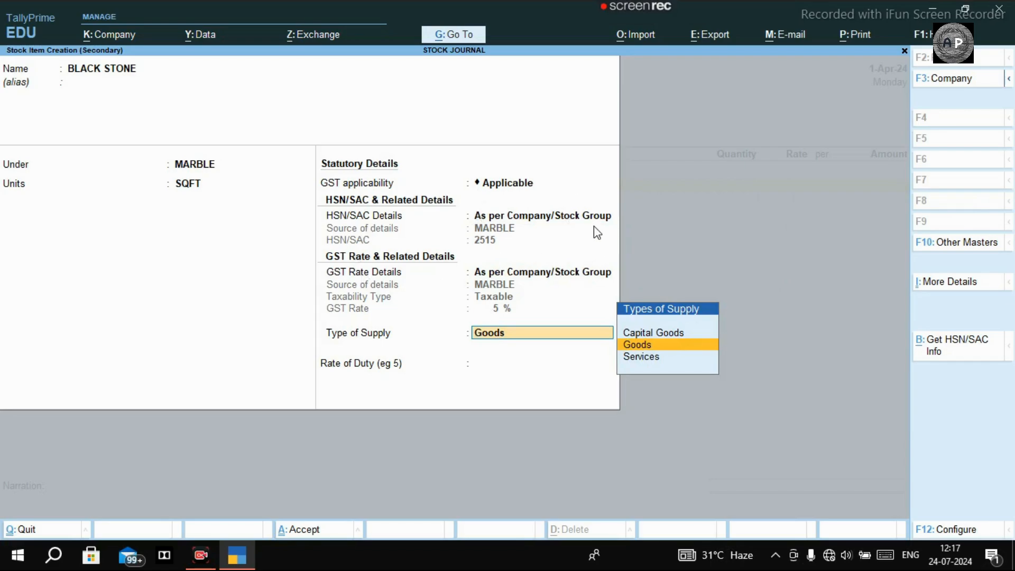
Try setting both the item's HSN/SAC details and GST rate details to Specify Details Here.
key(BackSpace)
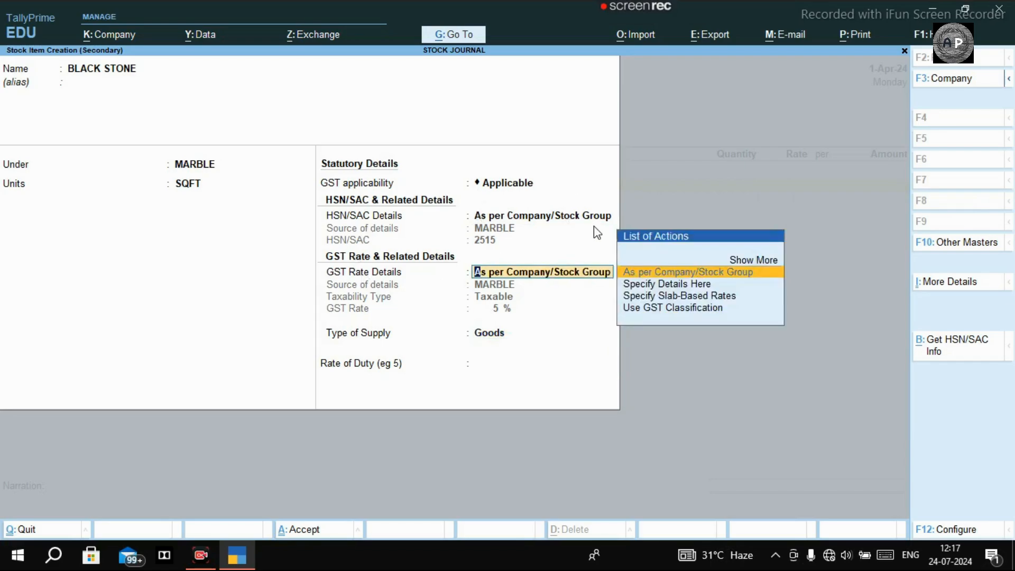
key(BackSpace)
key(BackSpace)
key(Return)
key(Down)
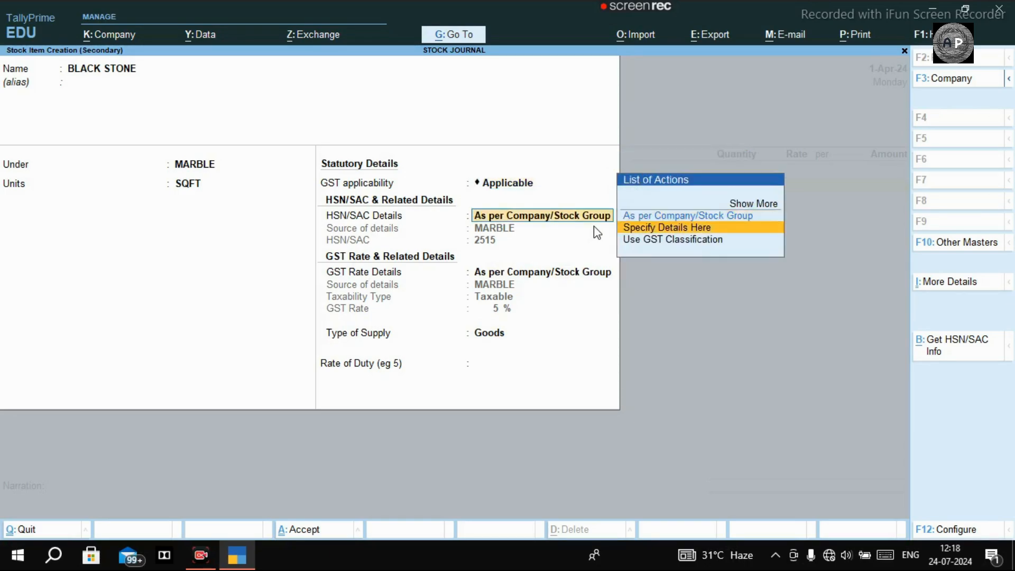
key(Return)
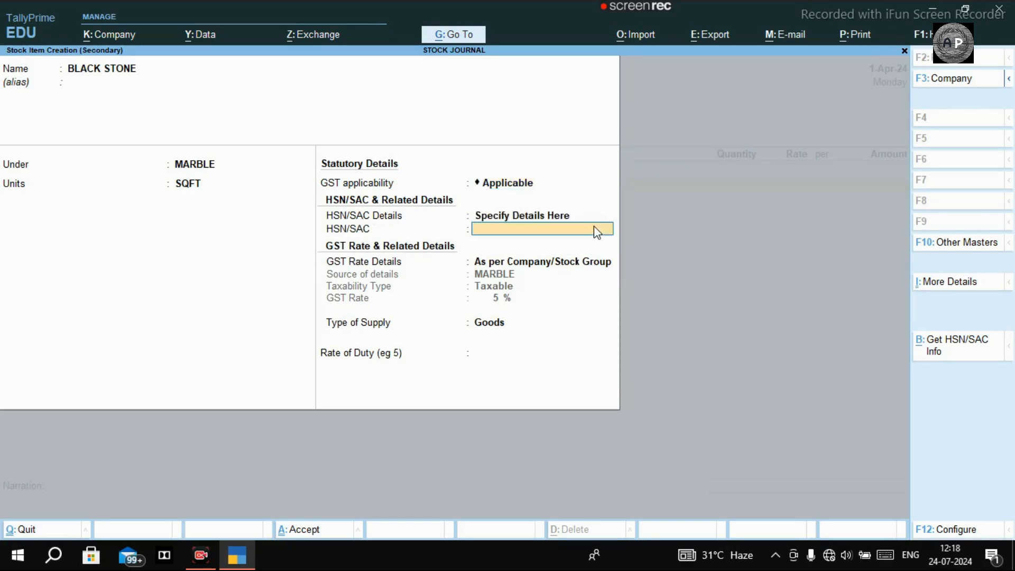
key(Return)
key(Down)
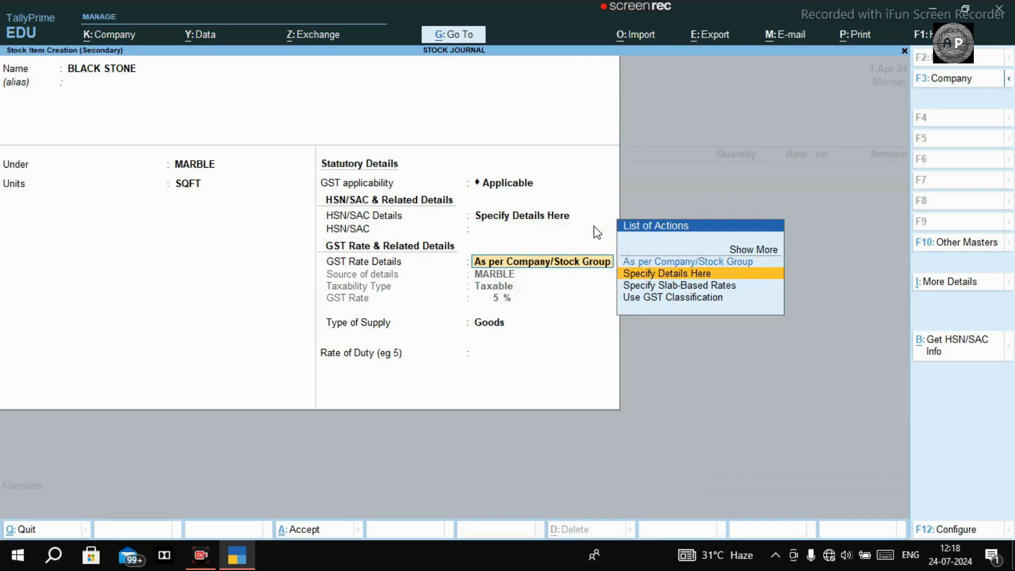
key(Return)
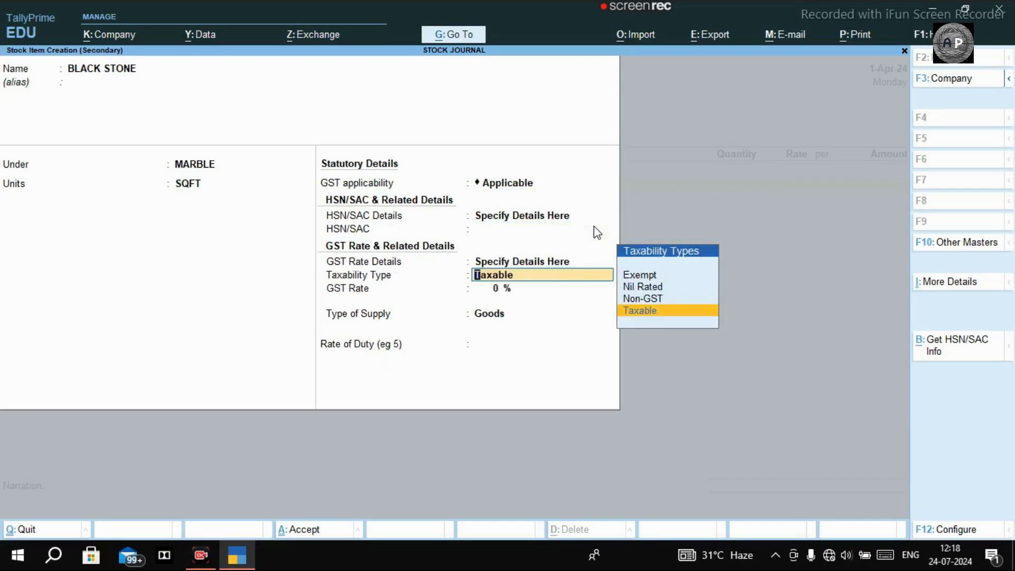
Set the item's HSN/SAC and GST rate details back to As per Company/Stock Group and save it with supply type Goods.
key(BackSpace)
key(BackSpace)
key(BackSpace)
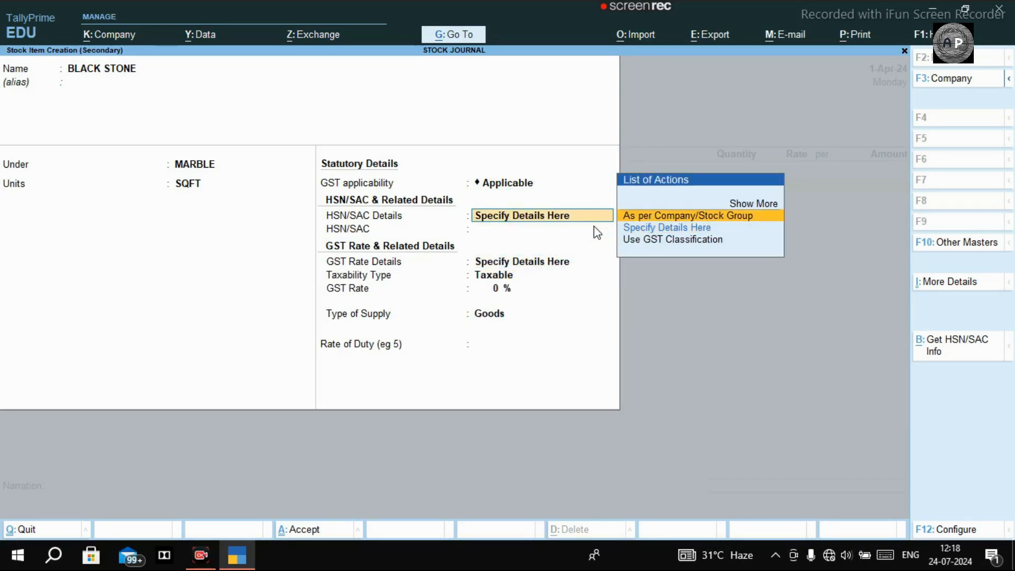
key(Return)
key(Up)
key(Return)
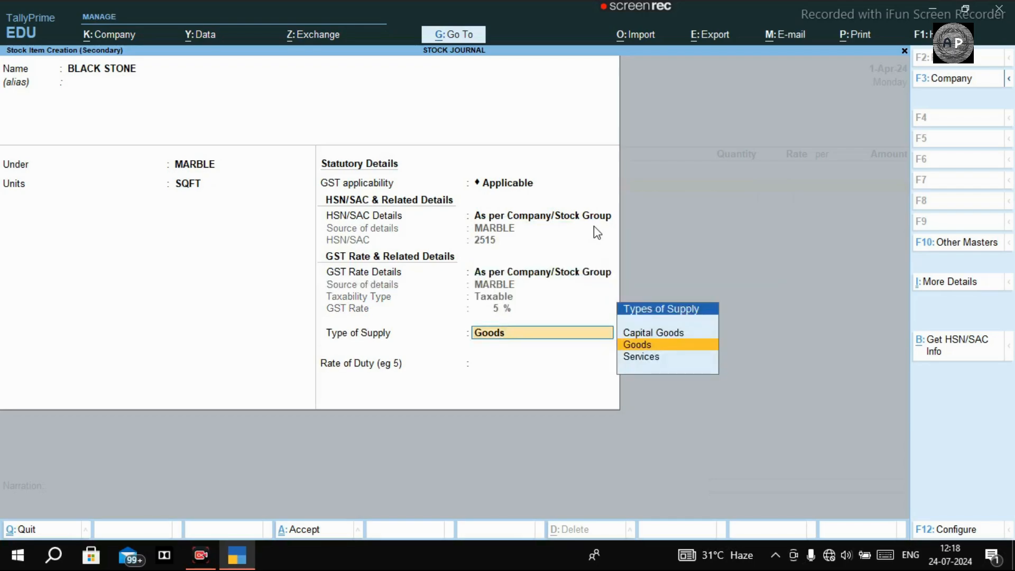
key(Return)
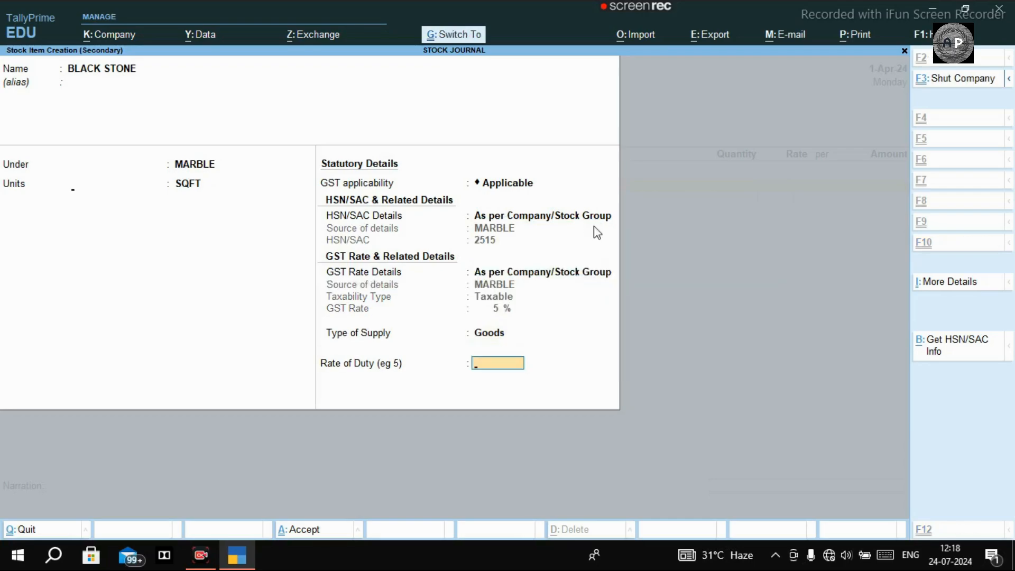
key(Return)
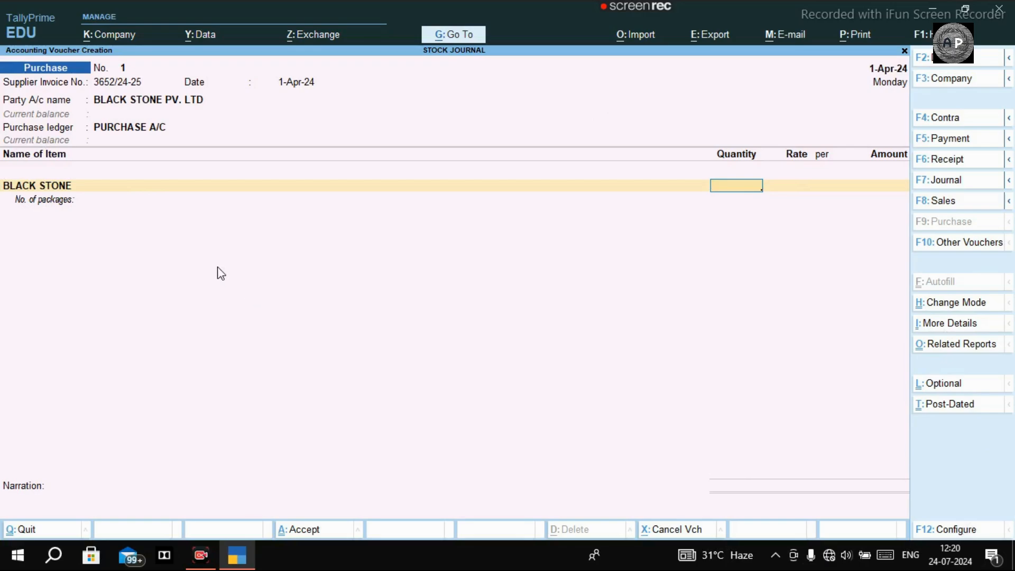
Open the purchase voucher's configuration and set Show more configurations to Yes.
click(948, 530)
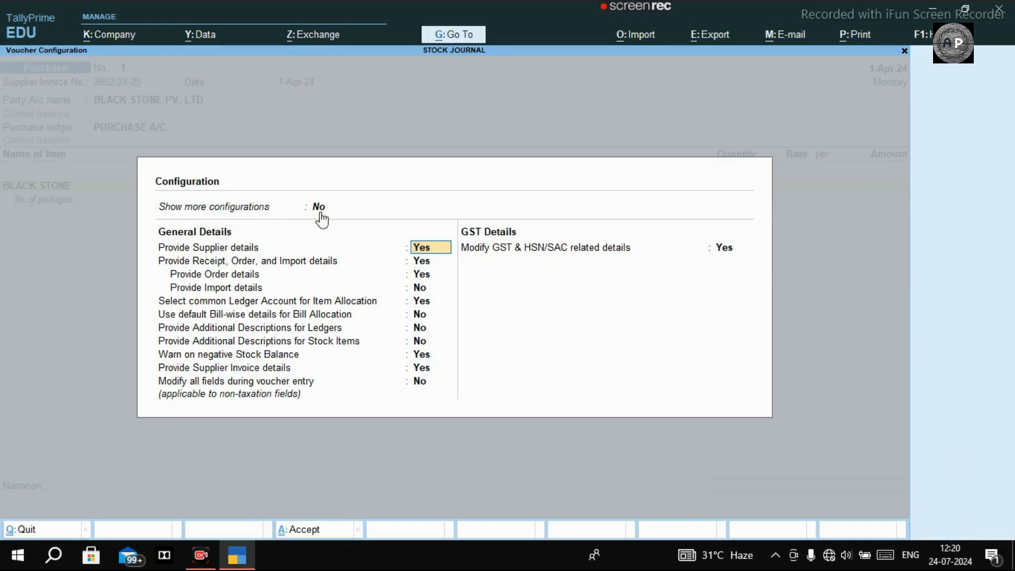
click(337, 211)
text(y)
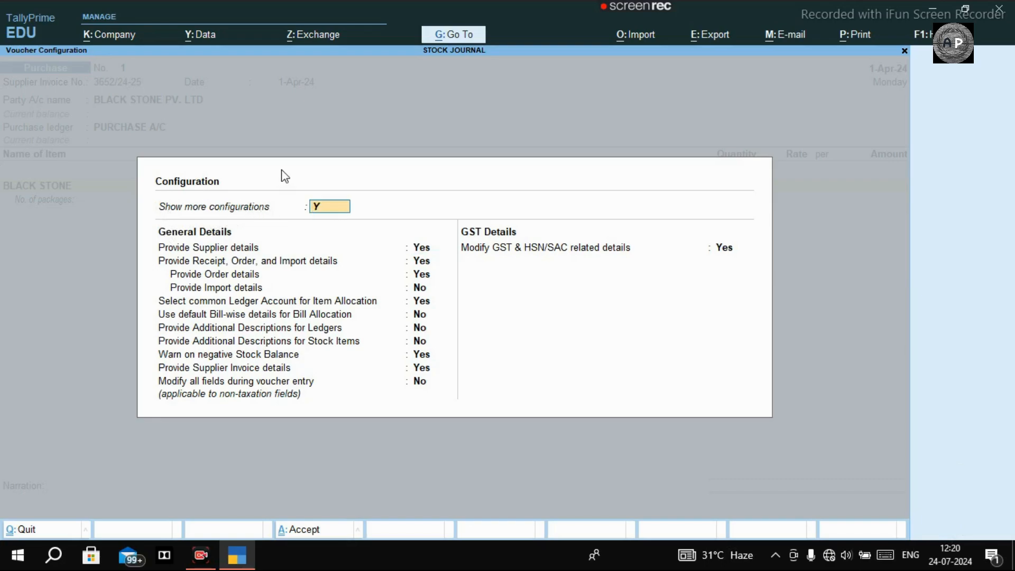
key(Return)
Set Provide No. of Packages to No in the Importer's Details and save the voucher configuration.
key(Return)
key(Return)
key(Return)
key(Return)
key(Return)
key(Return)
key(Return)
key(Return)
key(Return)
key(Return)
key(Return)
key(Return)
key(Return)
key(Return)
key(Return)
key(Return)
key(Return)
key(Return)
key(Return)
key(Return)
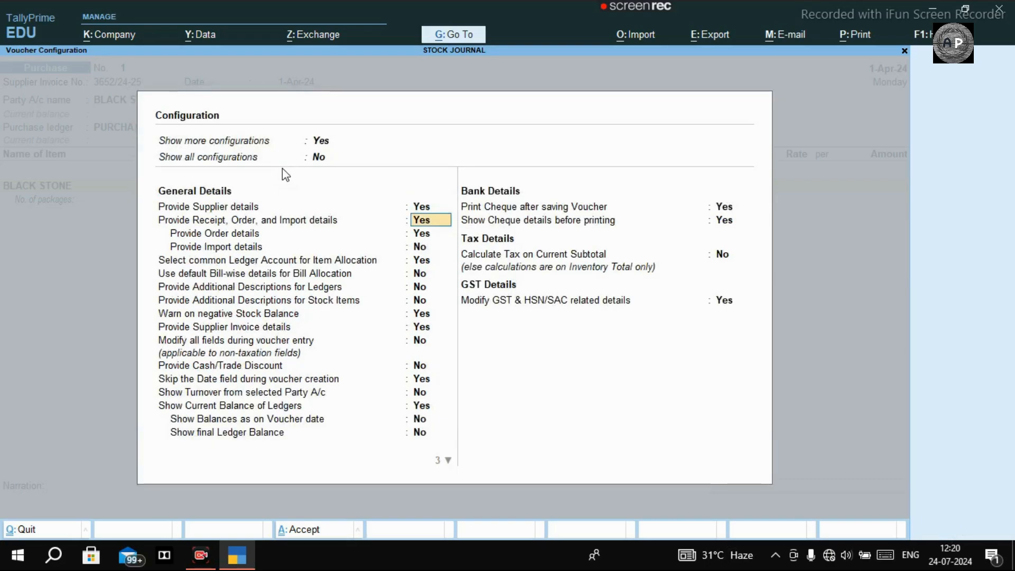
key(Up)
key(Up)
key(Up)
key(Up)
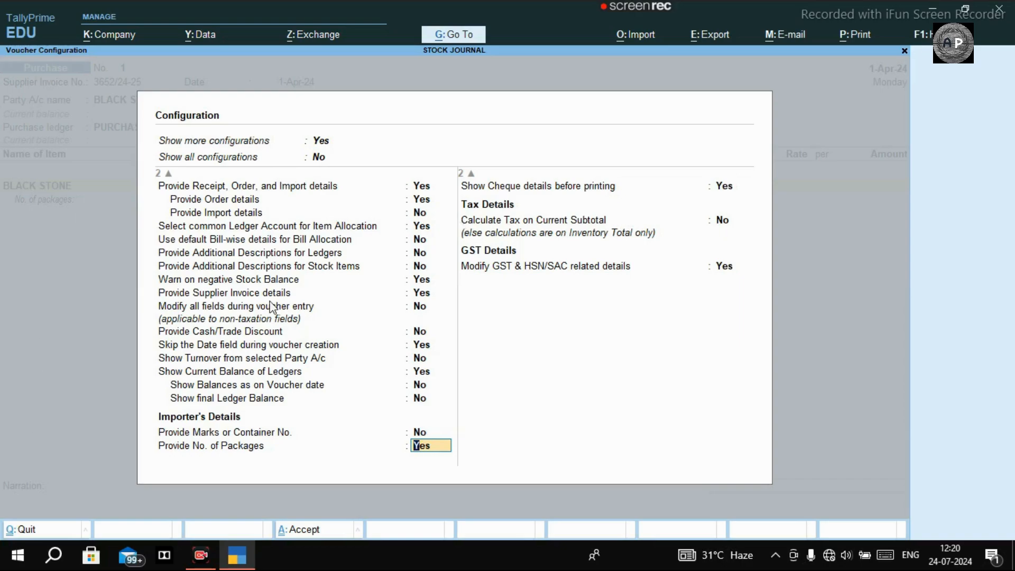
text(N)
key(Return)
key(ctrl+a)
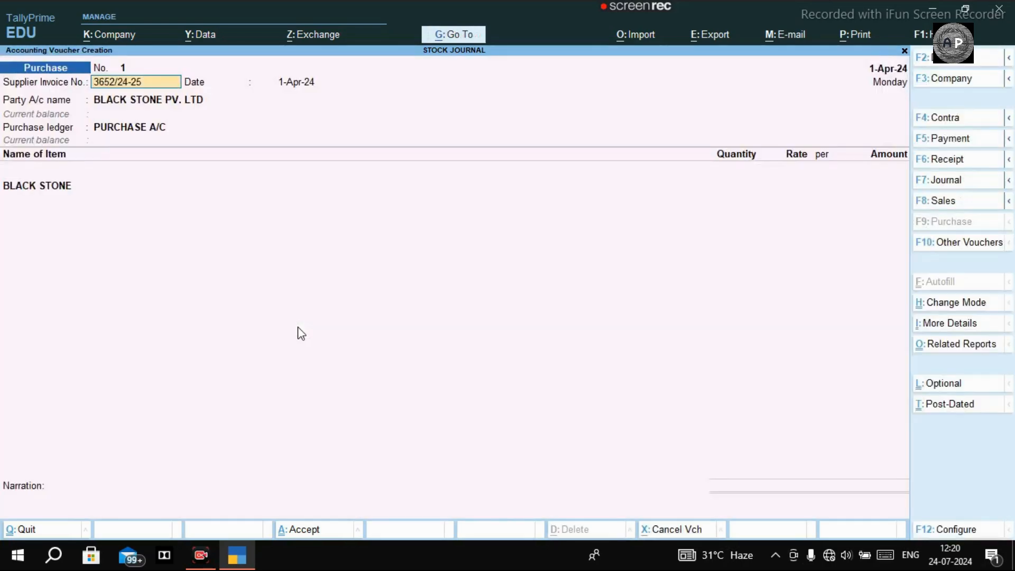
Rename the voucher's supplier ledger to BLACK STONE PVT. LTD. and save it.
key(Return)
key(Return)
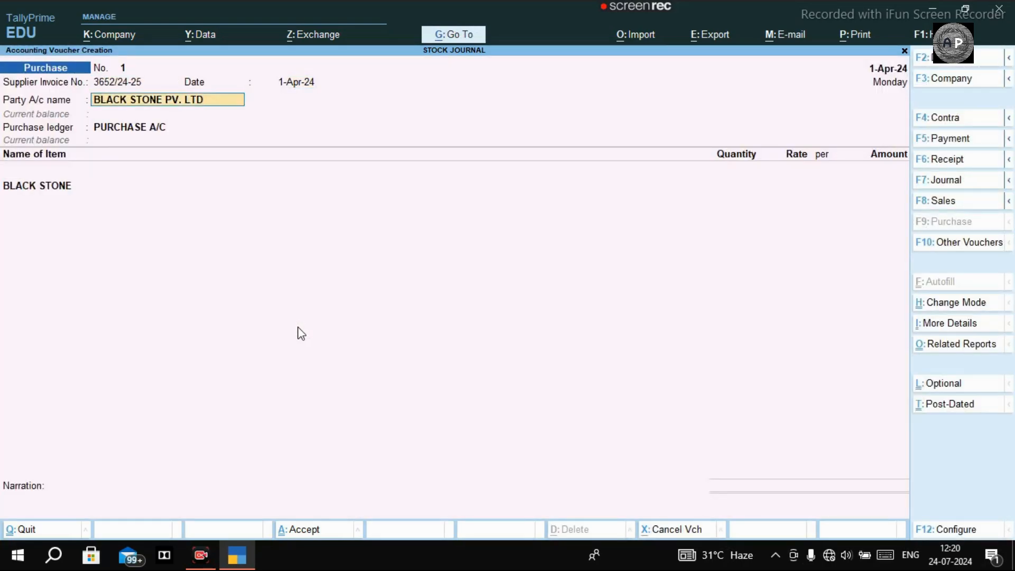
key(ctrl+Return)
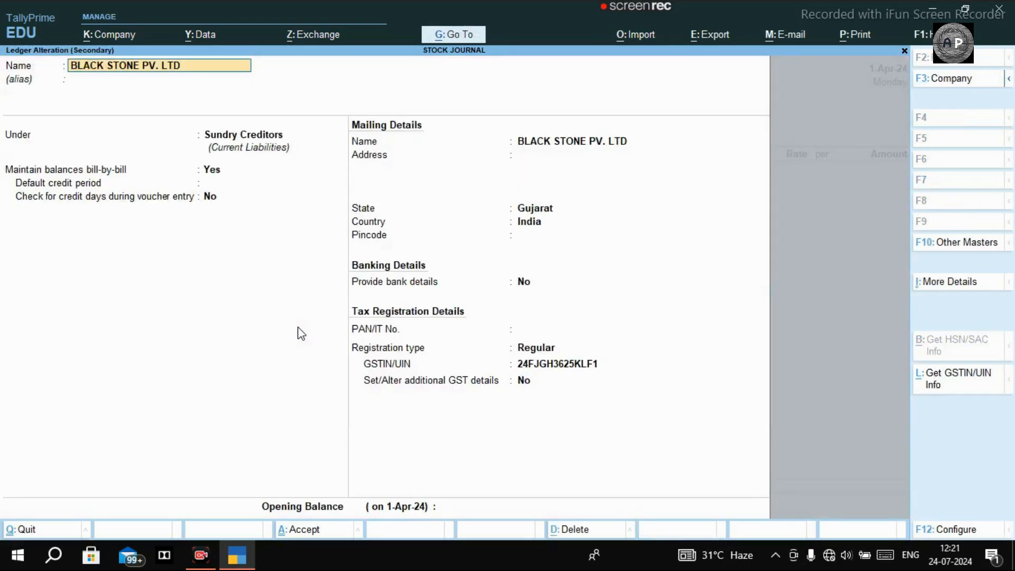
key(Delete)
key(Delete)
key(Delete)
key(Delete)
key(Delete)
key(Delete)
key(Delete)
key(Delete)
key(Delete)
key(Delete)
key(Delete)
key(Delete)
key(Delete)
key(Delete)
key(Delete)
key(Delete)
key(Delete)
key(Delete)
key(Delete)
text(CK STONE PVT. LTD)
key(Return)
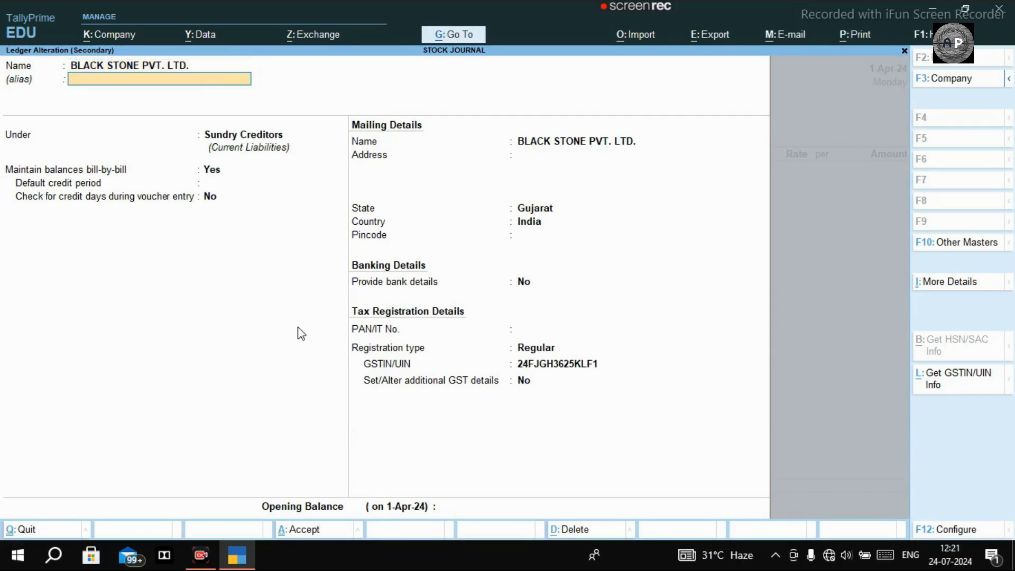
key(ctrl+a)
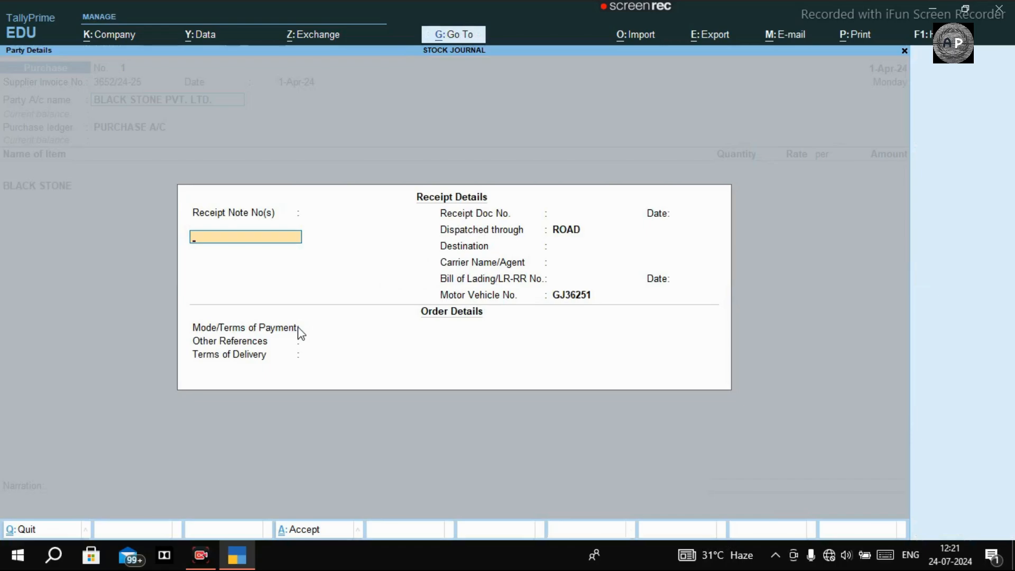
Accept the supplier's receipt details and party details and go on to the BLACK STONE item line.
key(Return)
key(Return)
key(ctrl+a)
key(Return)
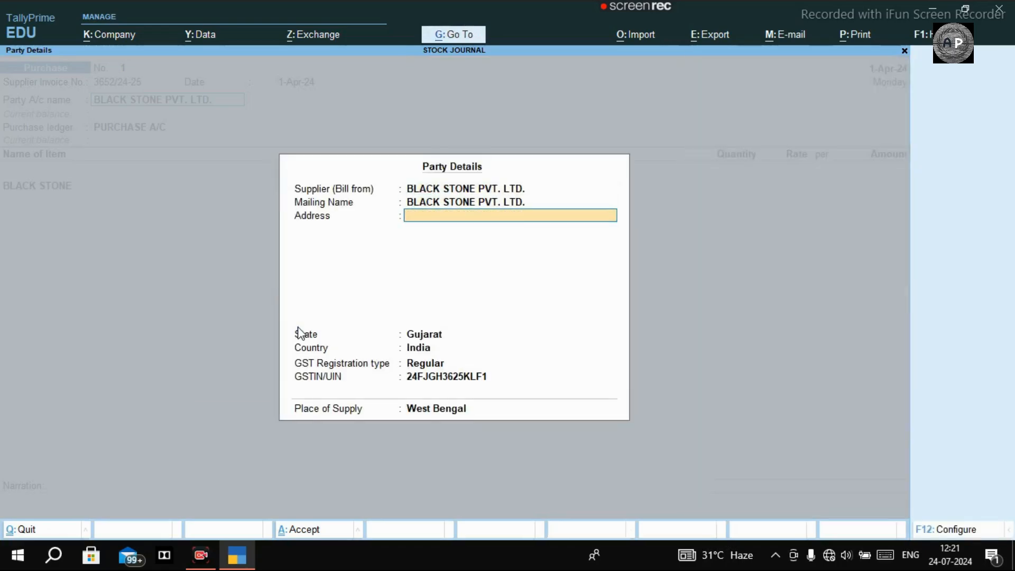
key(ctrl+a)
key(Return)
key(Return)
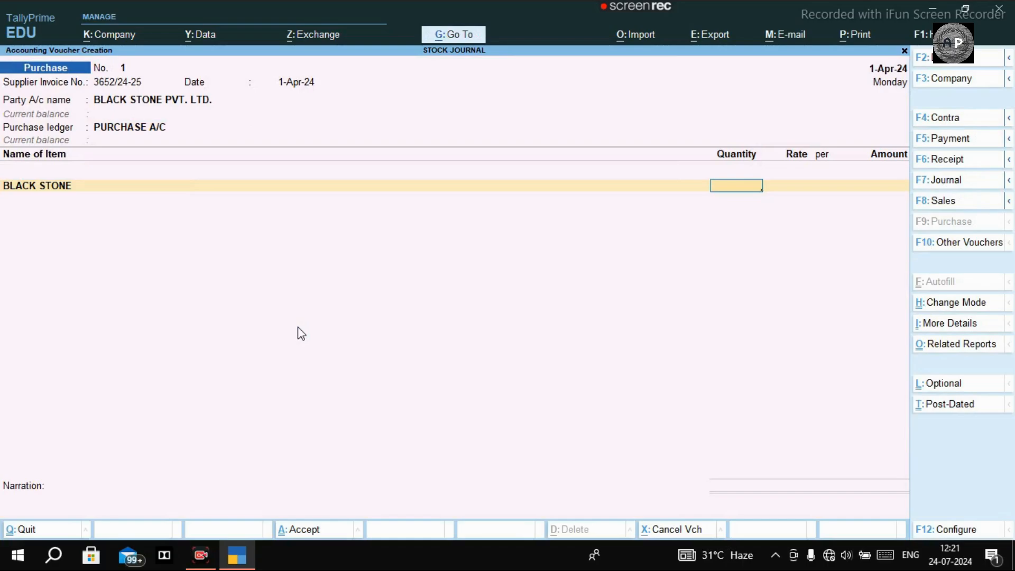
Enter a quantity of 2,500 SQFT at a rate of 15 for BLACK STONE and finish the item entry.
text(2,50)
text(00)
key(Return)
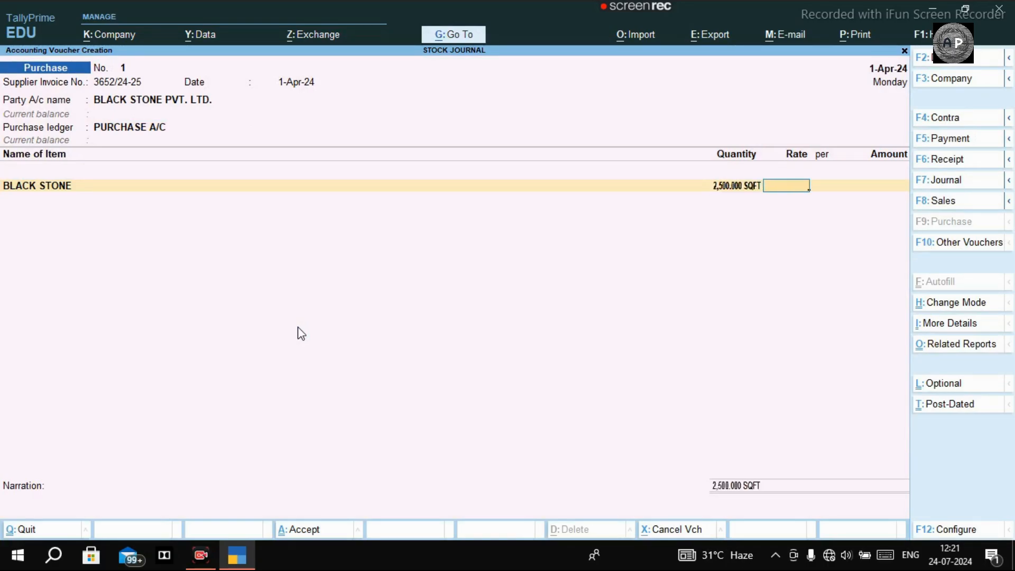
text(15)
key(Return)
key(Return)
key(Return)
key(Return)
key(Return)
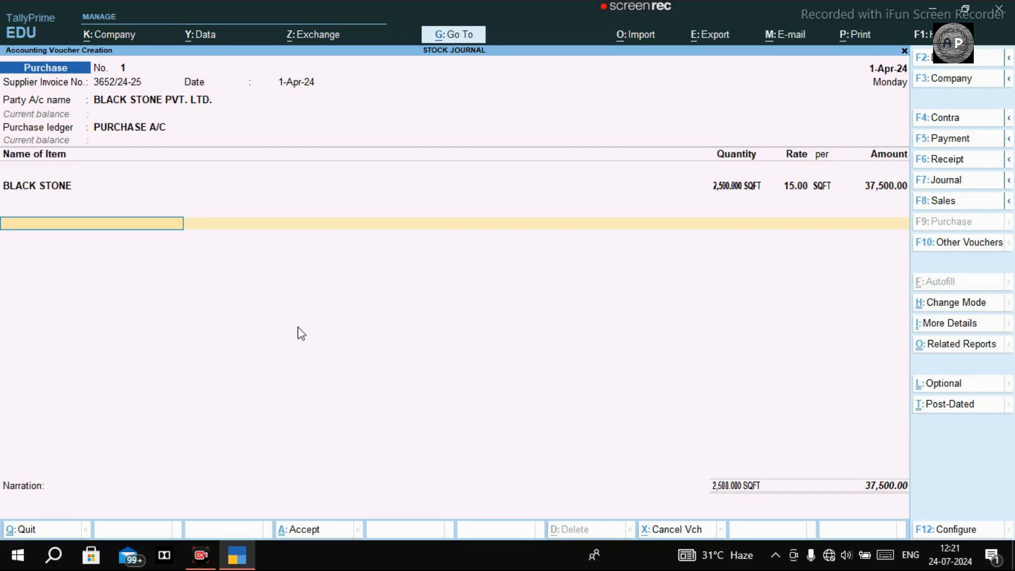
Create a ledger named IGST 5% under Duties & Taxes with duty type GST and tax type IGST.
key(alt+c)
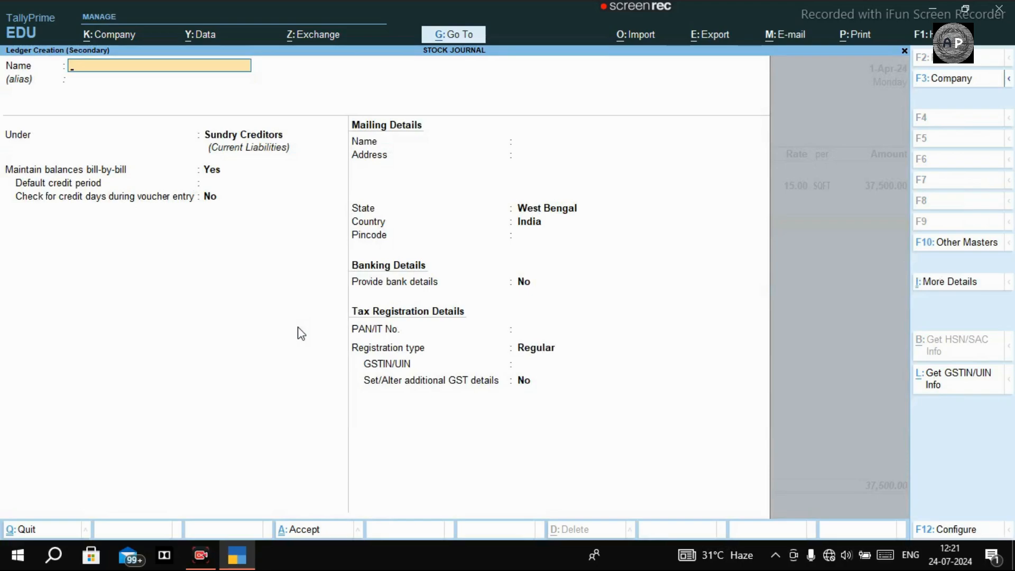
text(IGST 5%)
key(Return)
key(Return)
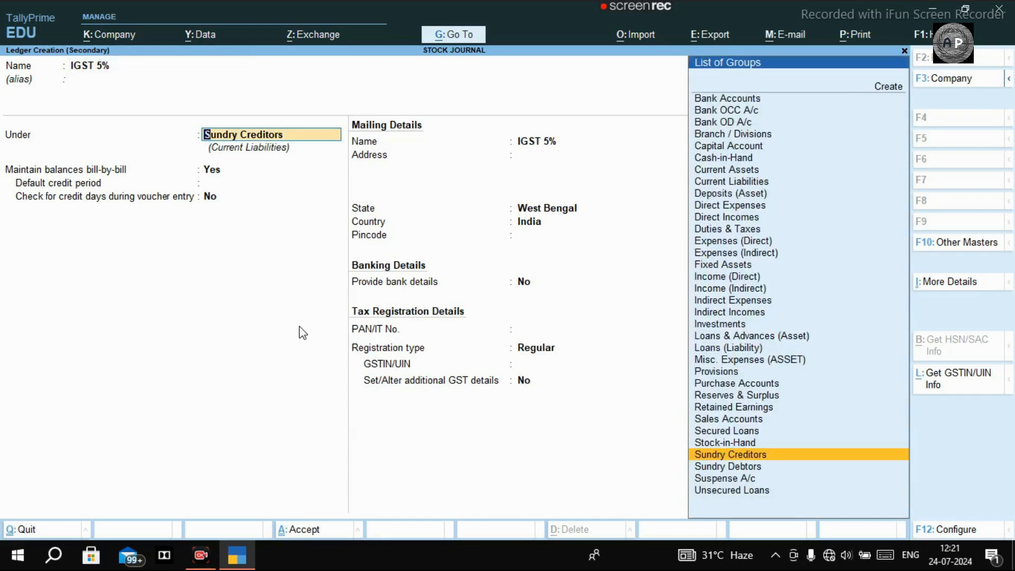
text(dut)
key(Return)
key(Up)
key(Return)
key(Down)
key(Down)
key(Up)
key(Up)
key(Return)
Set the tax ledger's percentage of calculation to 5% and rounding method to Not Applicable, then save the ledger.
text(5)
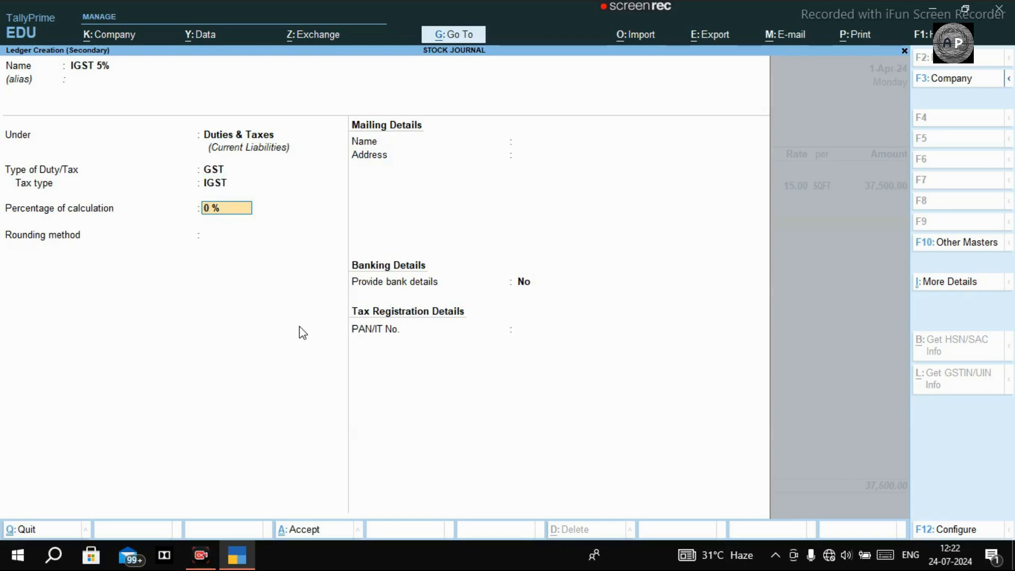
key(Return)
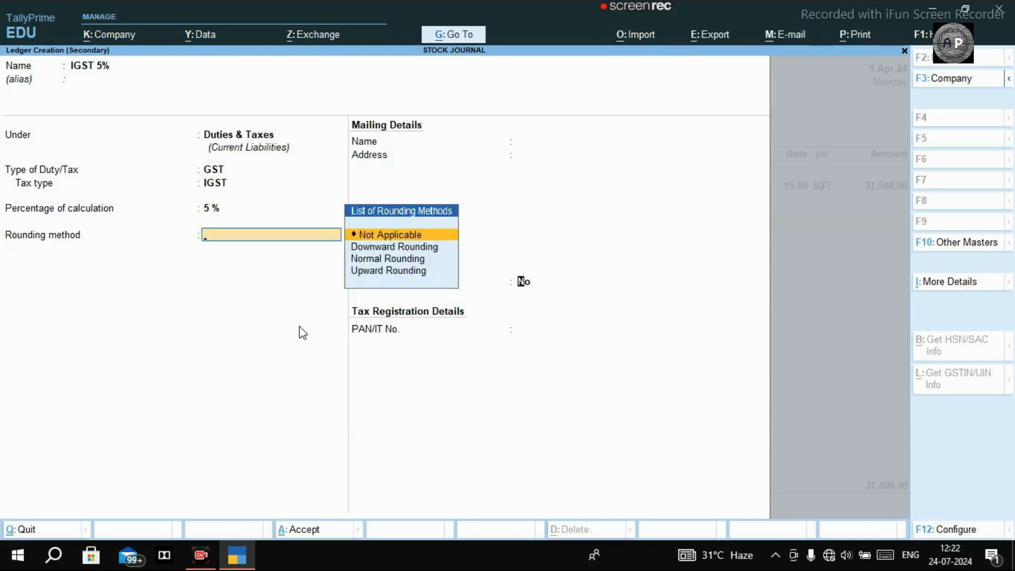
key(Return)
key(Return)
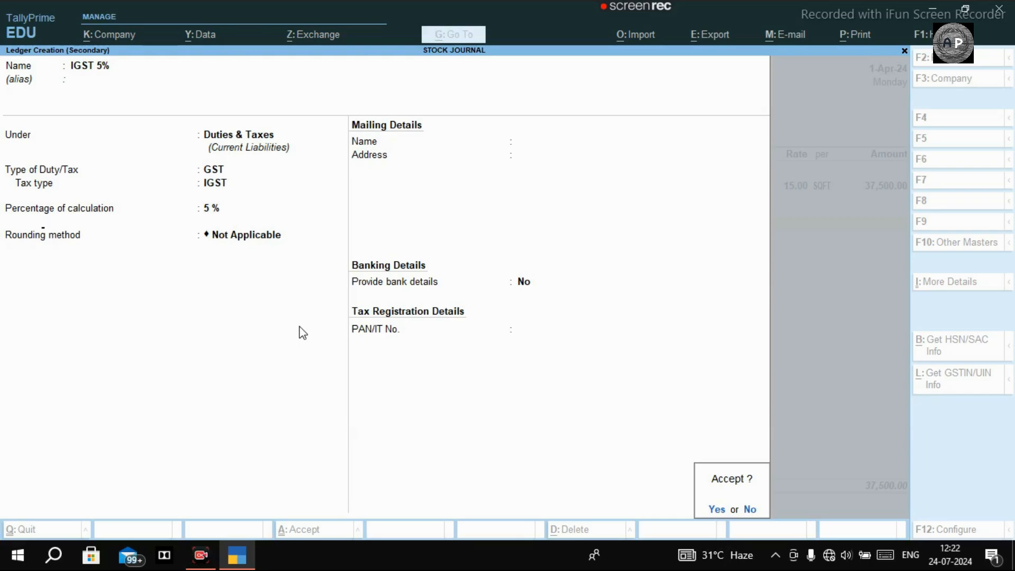
key(Return)
Apply the IGST 5% line to the purchase voucher and save the voucher.
key(Return)
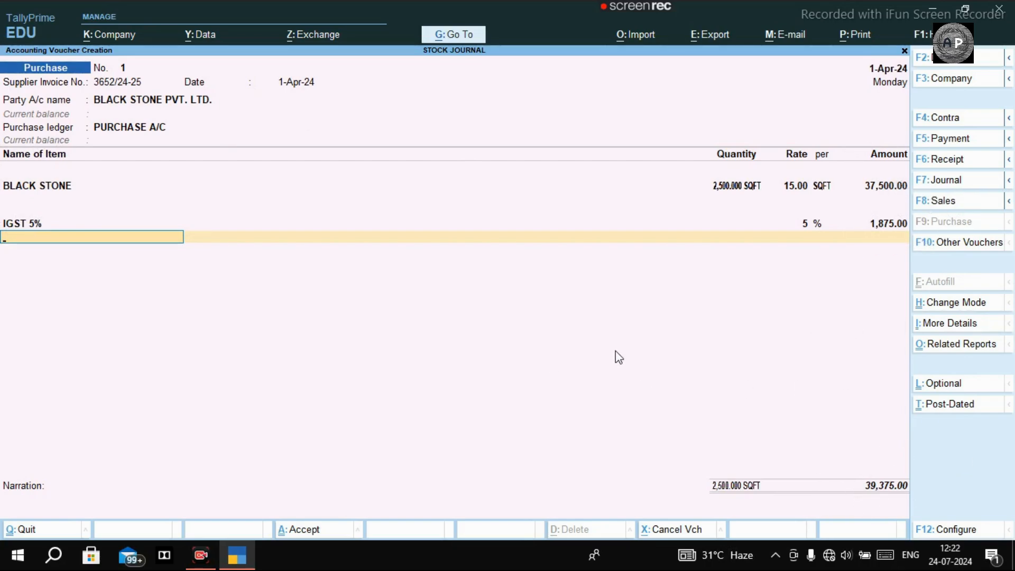
key(ctrl)
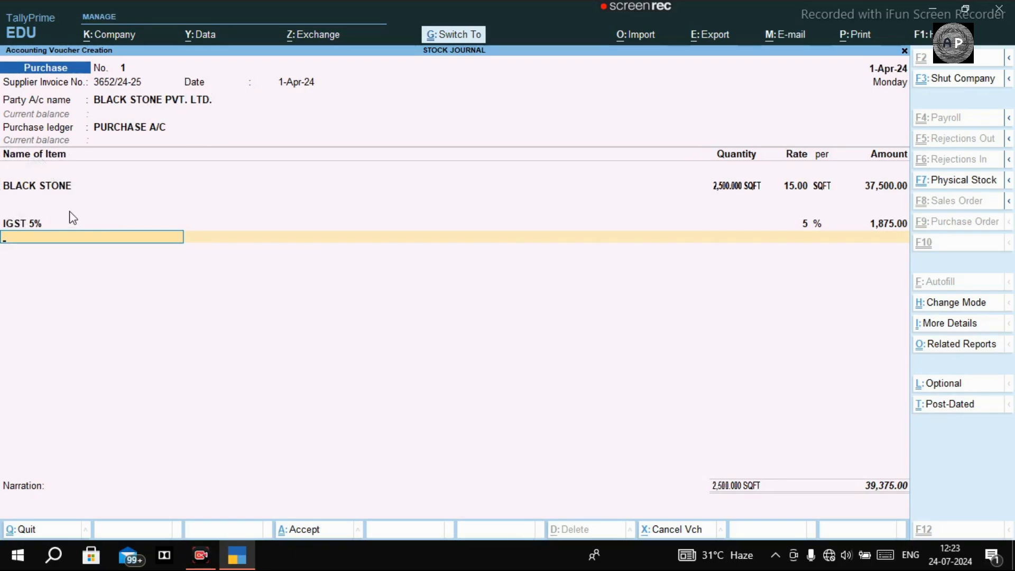
key(ctrl+a)
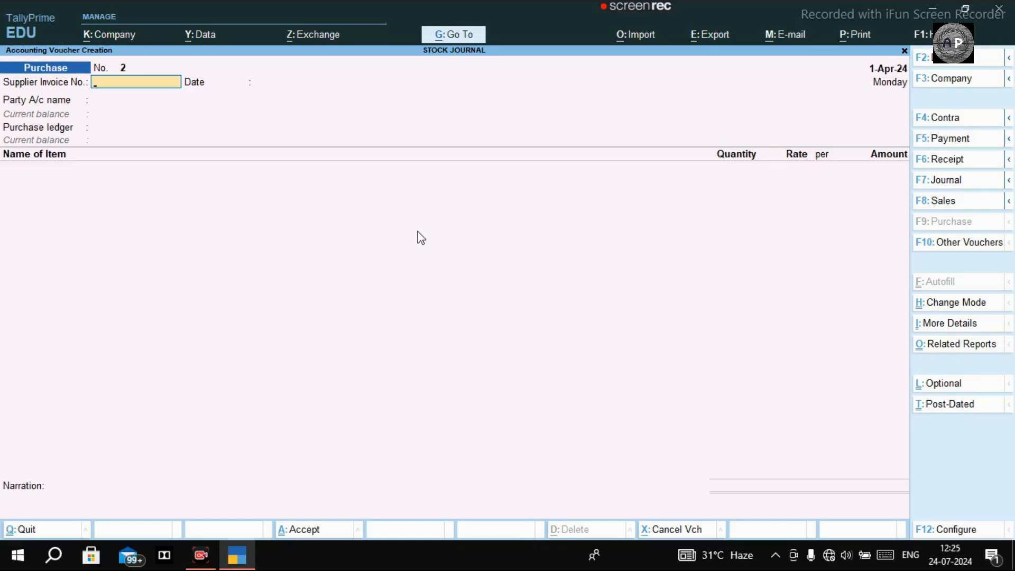
Start a sales voucher with Cash as the party, leaving the dispatch details blank and accepting the party details.
click(939, 206)
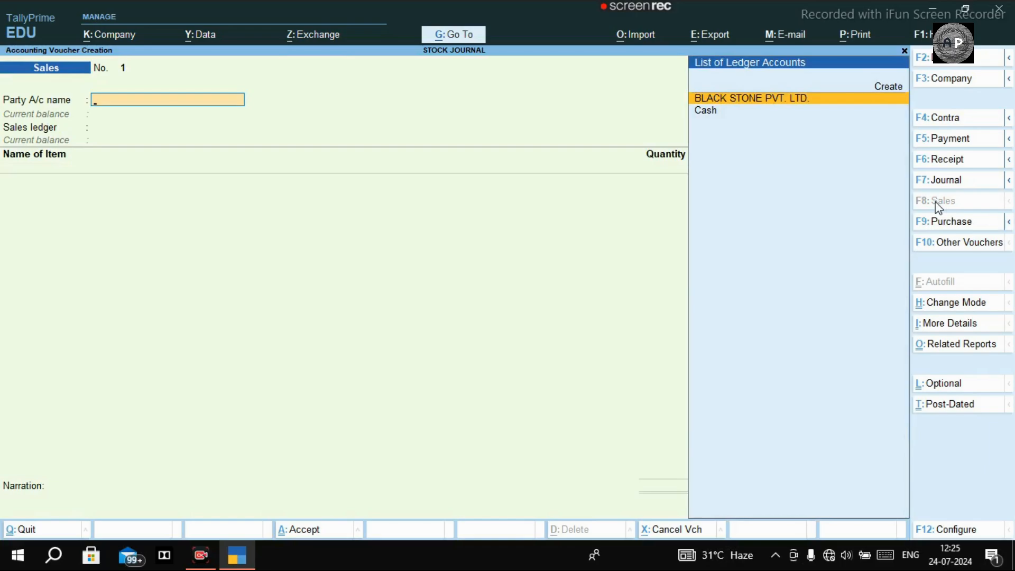
key(Down)
key(Return)
key(Return)
key(Return)
key(Return)
key(Return)
key(Return)
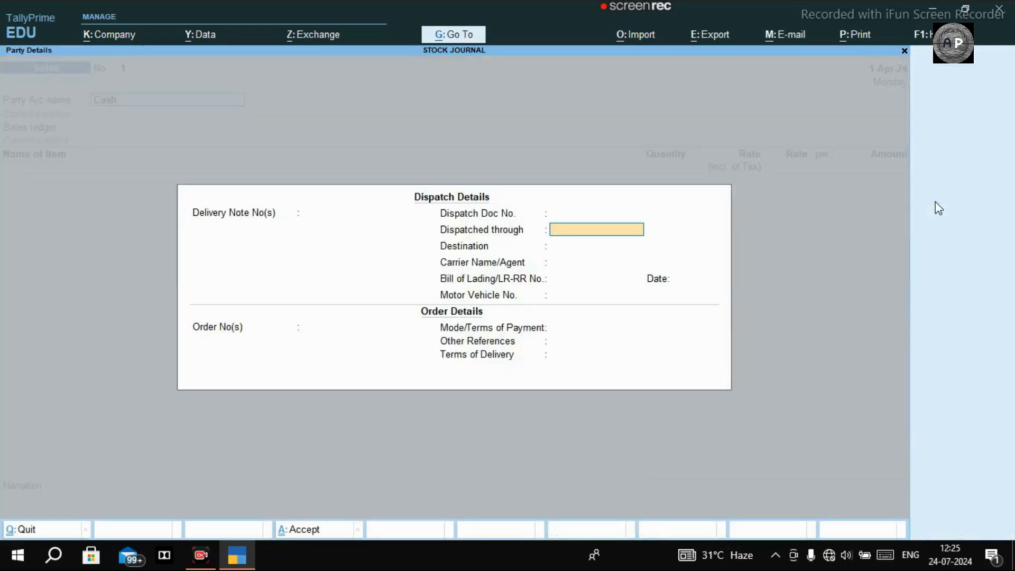
key(Return)
key(Return)
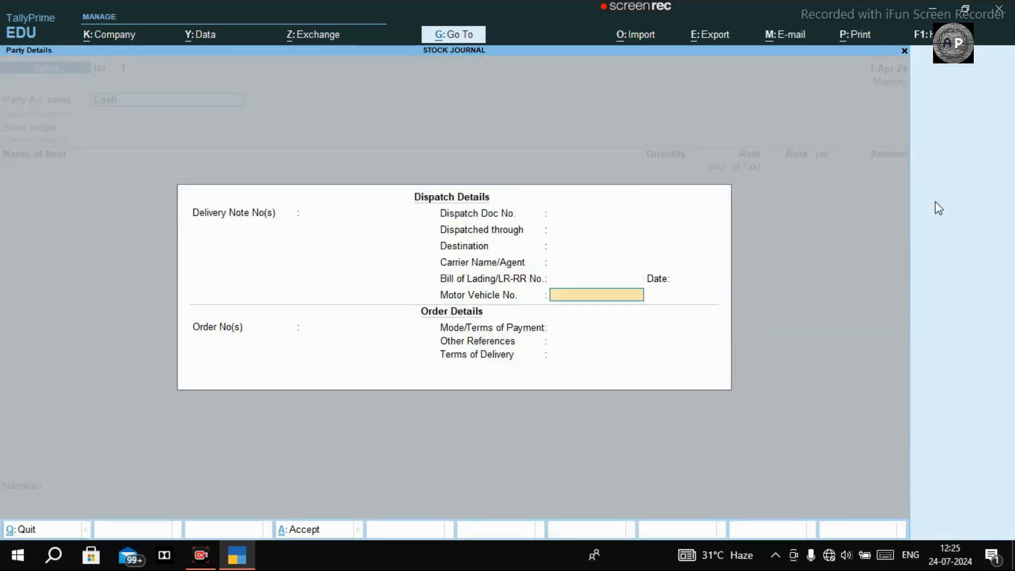
key(BackSpace)
key(BackSpace)
key(Return)
key(Return)
key(Escape)
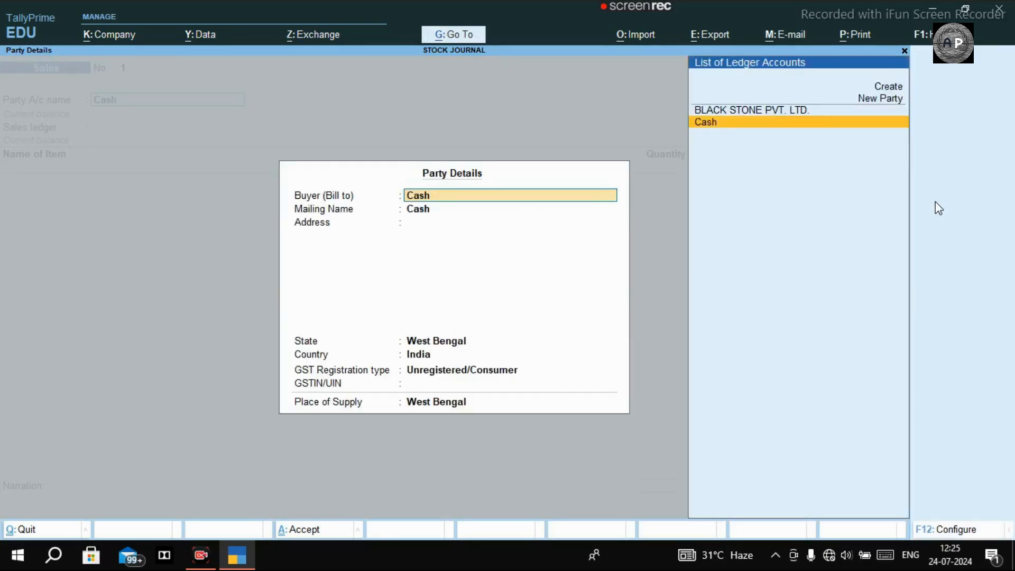
key(Return)
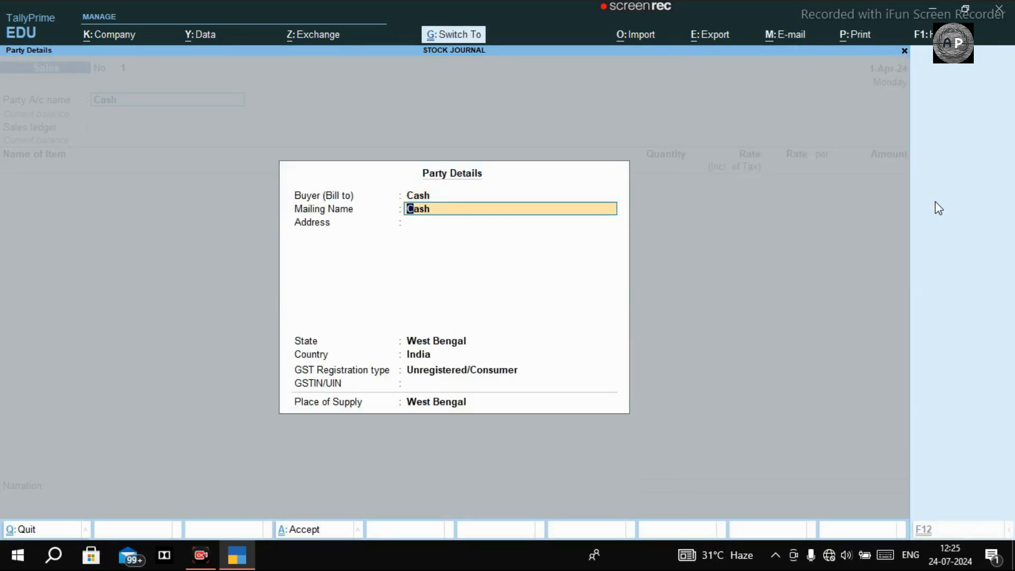
key(ctrl+a)
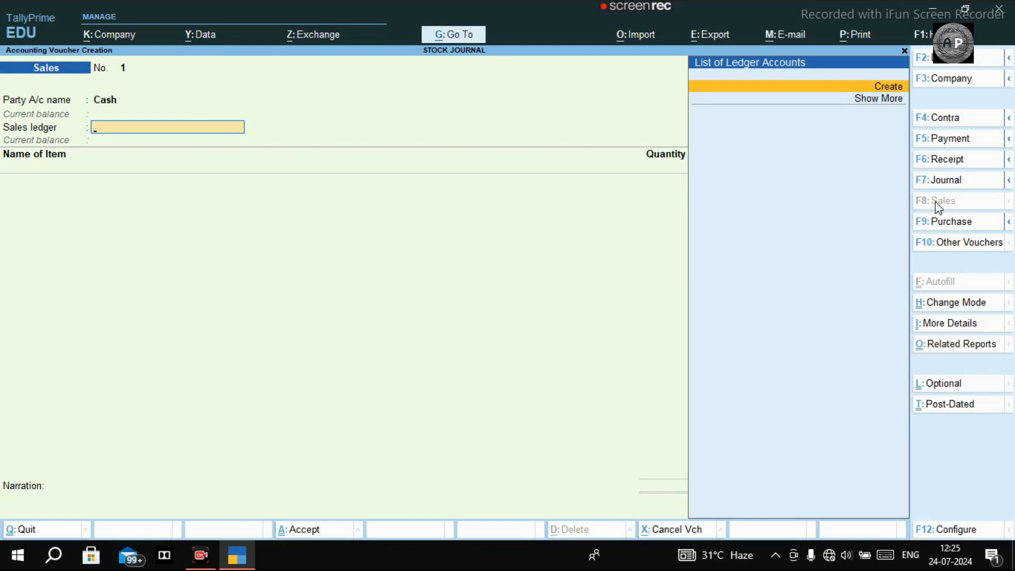
Go back to the Cash party and review its dispatch and party details without making entries.
key(BackSpace)
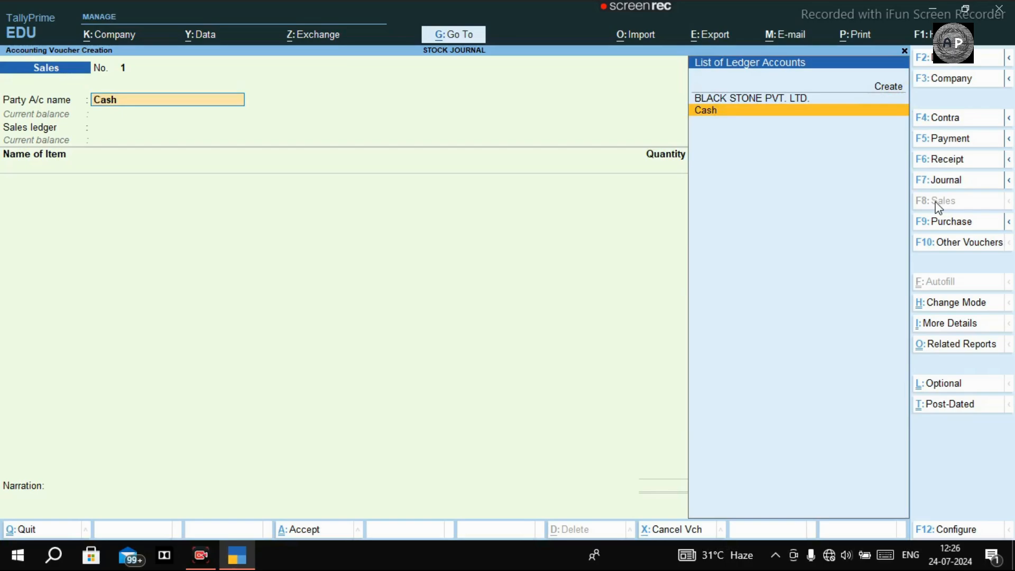
key(Return)
key(Return)
key(Return)
key(Return)
key(Return)
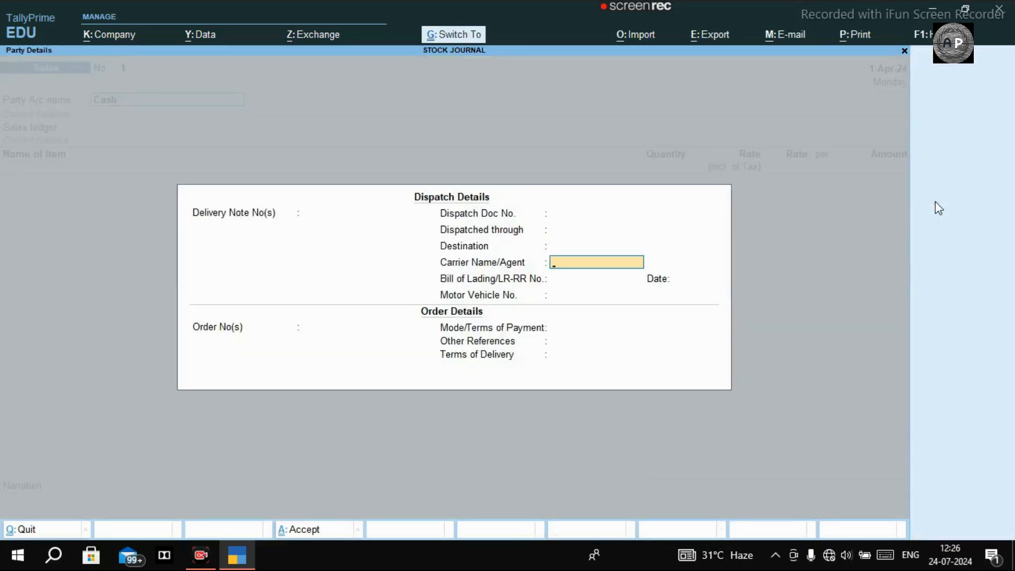
key(ctrl+a)
key(Return)
key(Return)
key(ctrl+a)
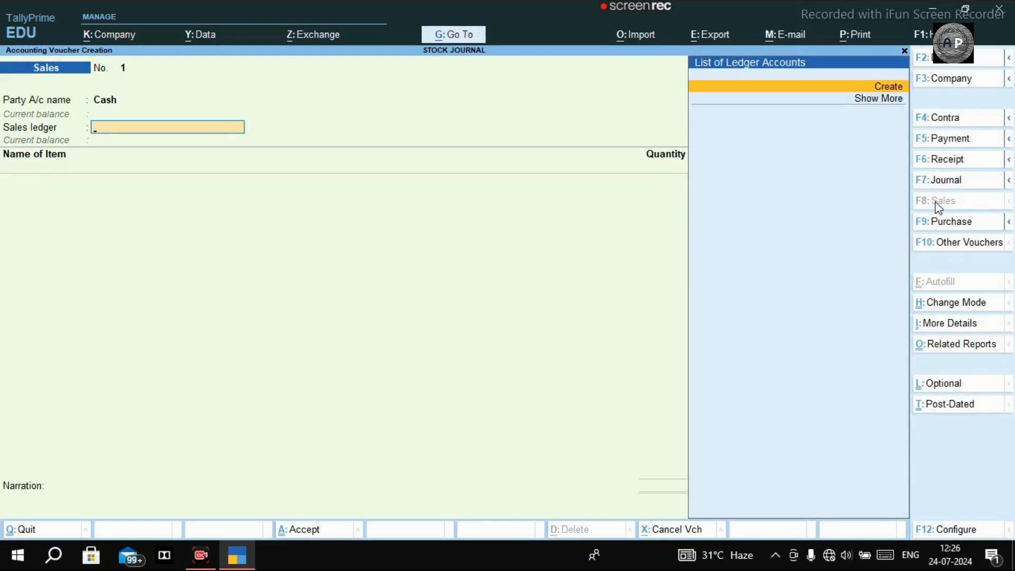
Create a sales ledger named SALES A/C under the Sales Accounts group.
key(Return)
text(SALES)
key(BackSpace)
key(BackSpace)
key(BackSpace)
key(BackSpace)
key(BackSpace)
text(XALES)
key(BackSpace)
key(BackSpace)
key(BackSpace)
key(BackSpace)
key(BackSpace)
text(SALES)
key(BackSpace)
key(BackSpace)
key(BackSpace)
key(BackSpace)
key(BackSpace)
text(SALES A/C)
key(Return)
key(Return)
text(SALES)
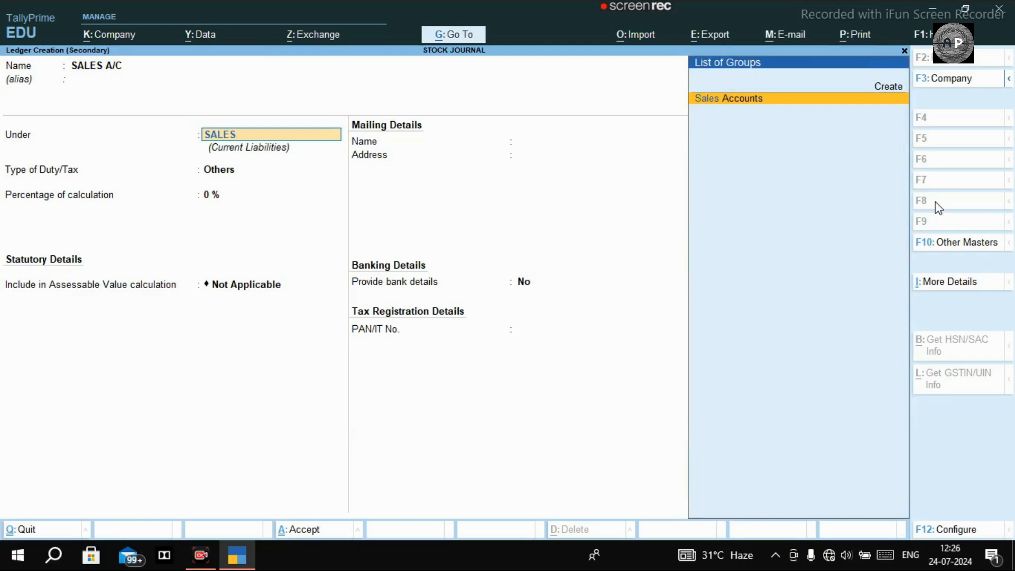
key(Return)
Set the type of supply for SALES A/C to Goods, keeping the other GST defaults, and save the ledger.
key(Return)
key(Return)
key(Return)
key(Return)
key(Return)
key(Up)
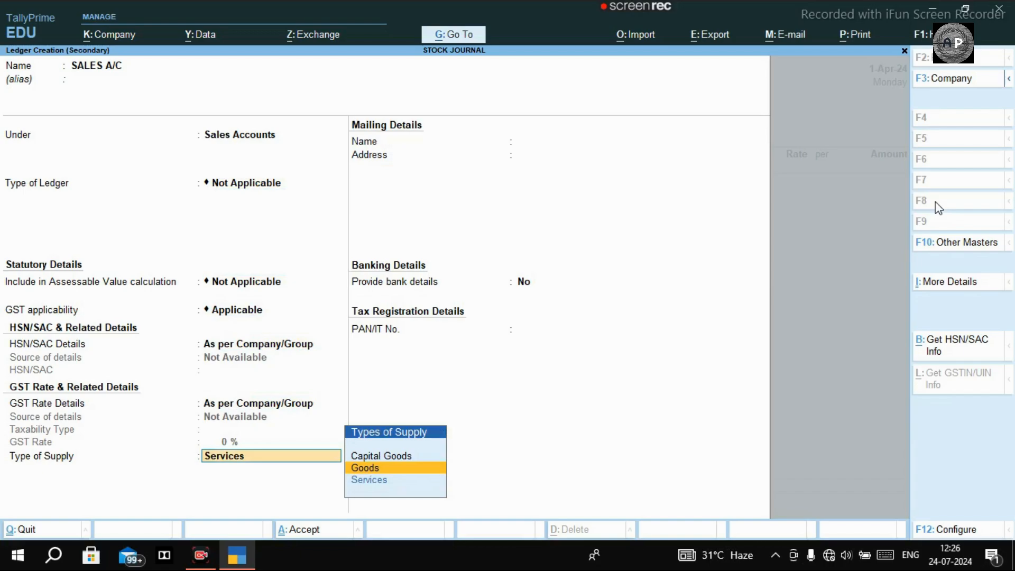
key(Down)
key(Up)
key(Up)
key(Down)
key(Return)
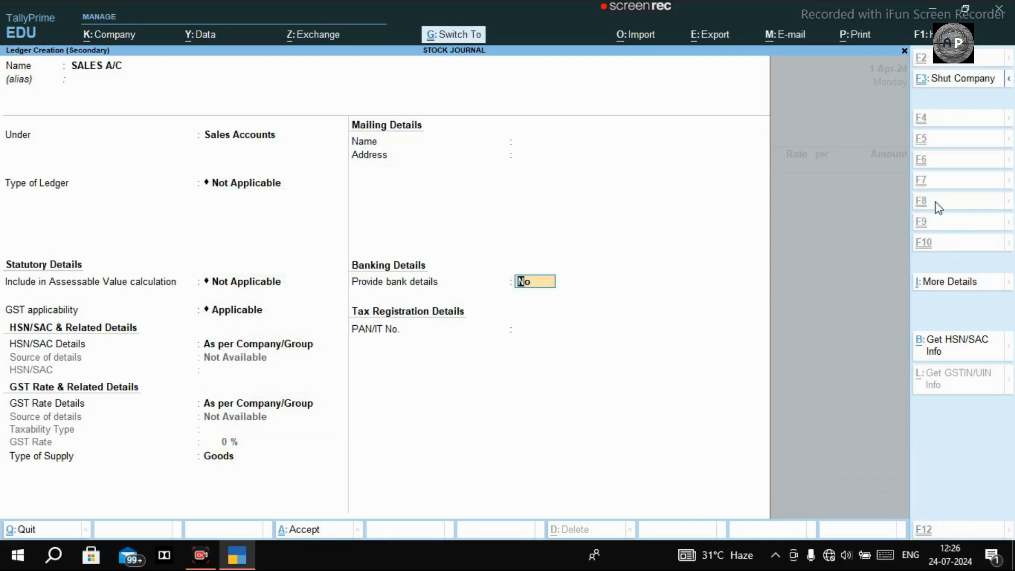
key(ctrl+a)
Add the stock item BLACK STONE to the sales voucher.
key(Return)
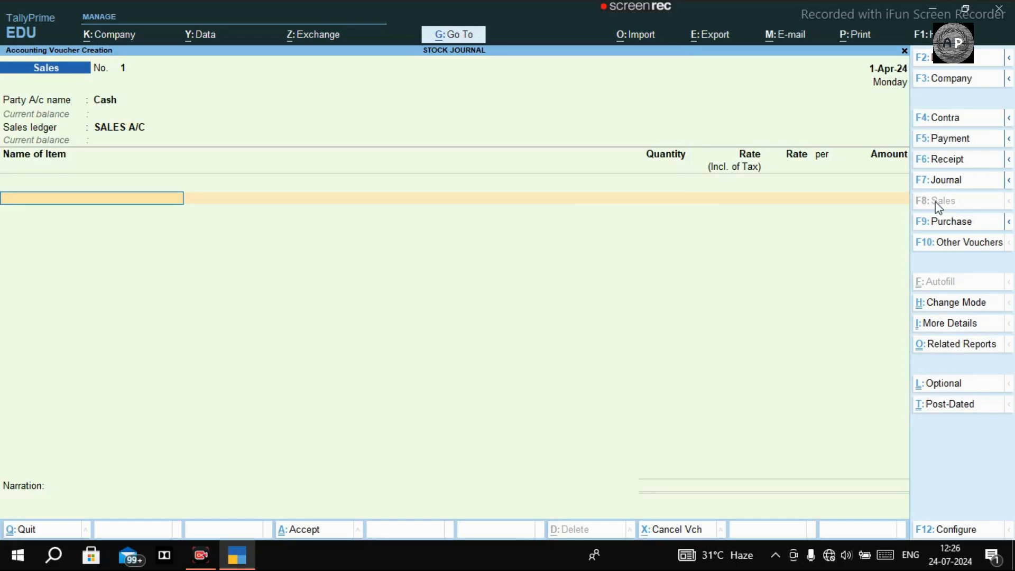
text(BLACK)
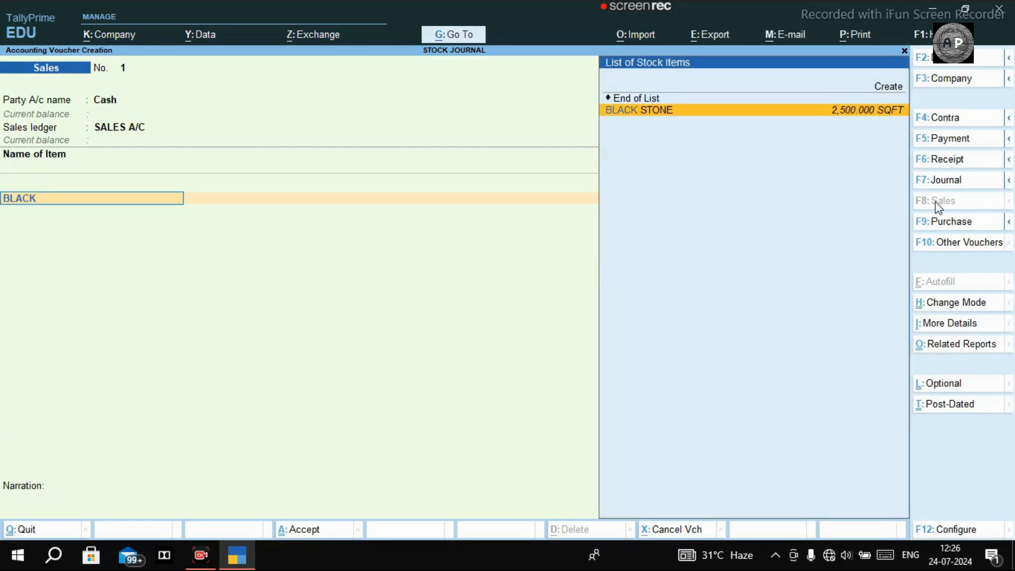
key(Return)
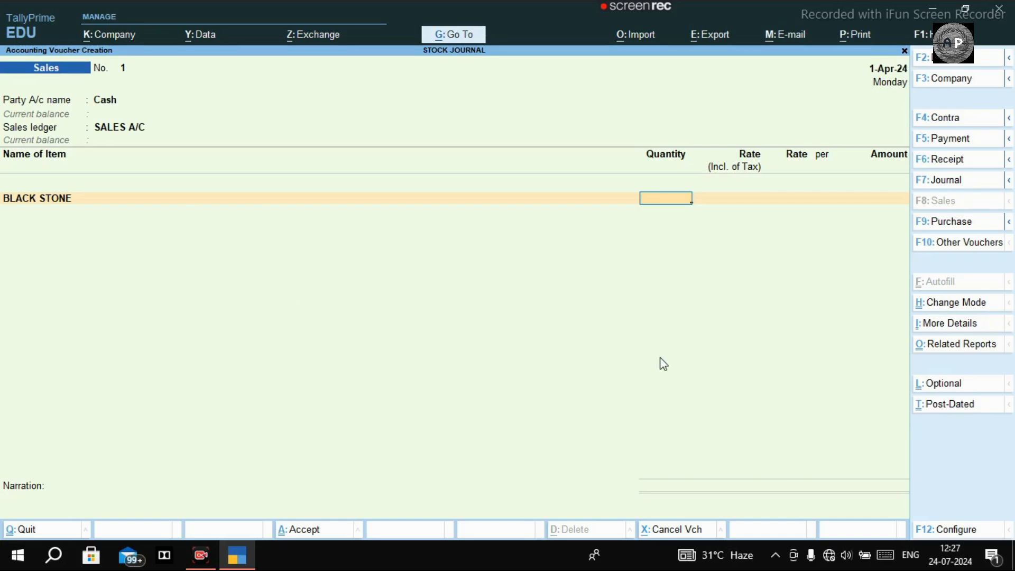
In the sales voucher's configuration, set Provide Additional Descriptions for Stock Items to Yes.
click(942, 530)
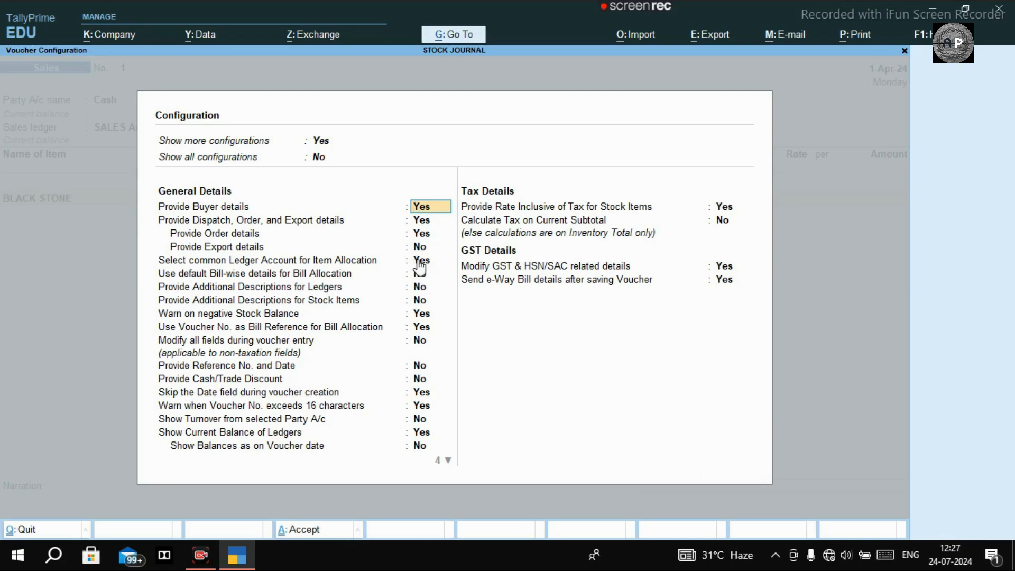
key(Return)
key(Return)
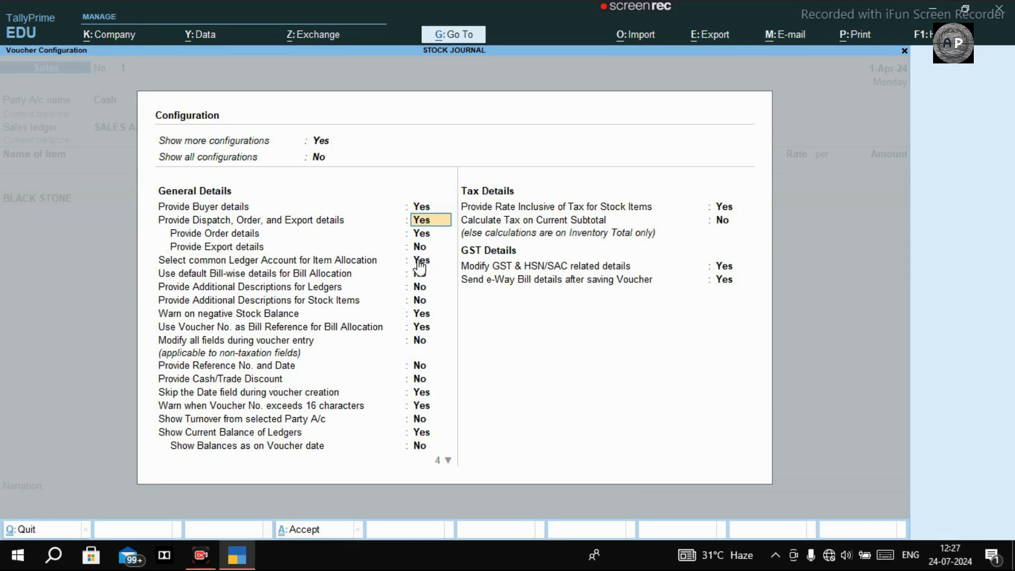
key(Return)
key(Return)
key(Return)
key(Return)
key(Return)
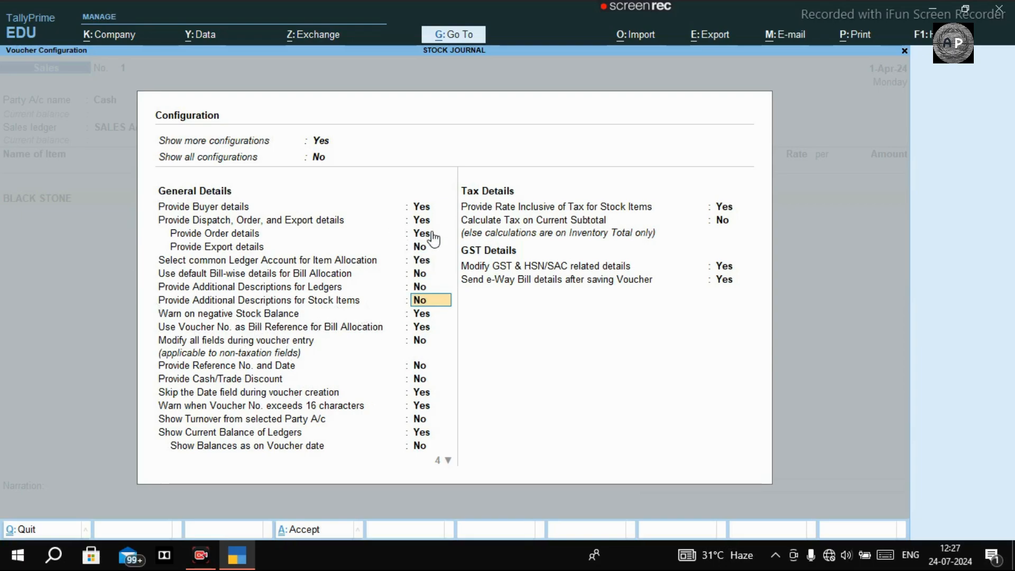
text(y)
key(Return)
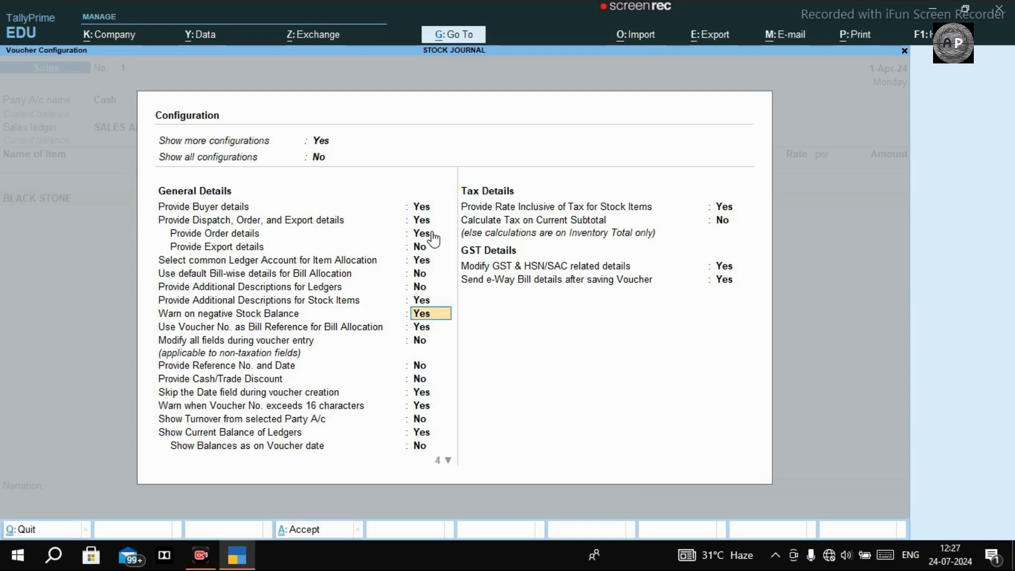
Save the voucher configuration and open the additional description entry for the BLACK STONE line.
key(ctrl+a)
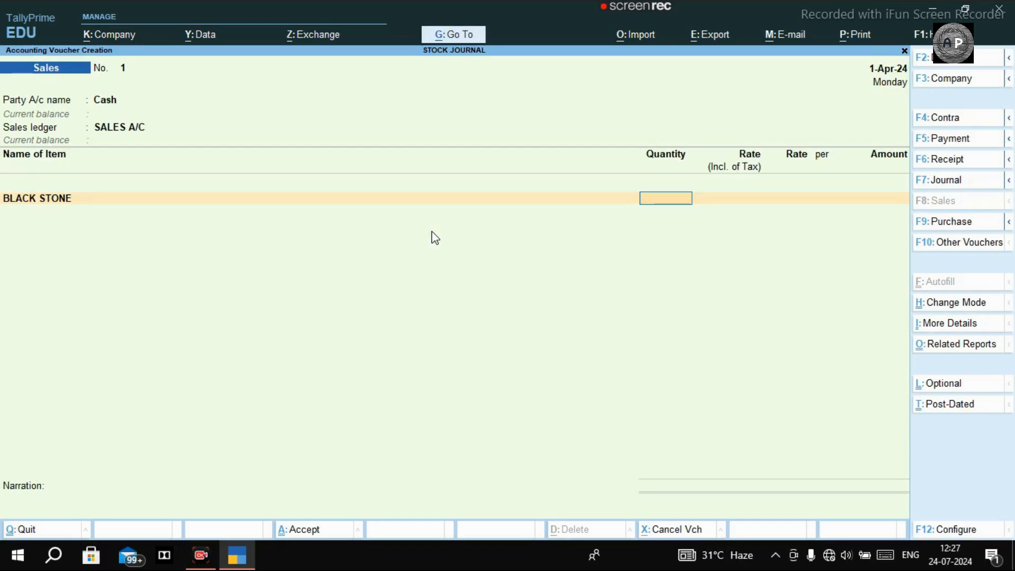
key(Return)
key(Return)
key(Return)
key(Return)
key(Return)
key(BackSpace)
key(BackSpace)
key(BackSpace)
key(Return)
key(Return)
key(BackSpace)
key(Return)
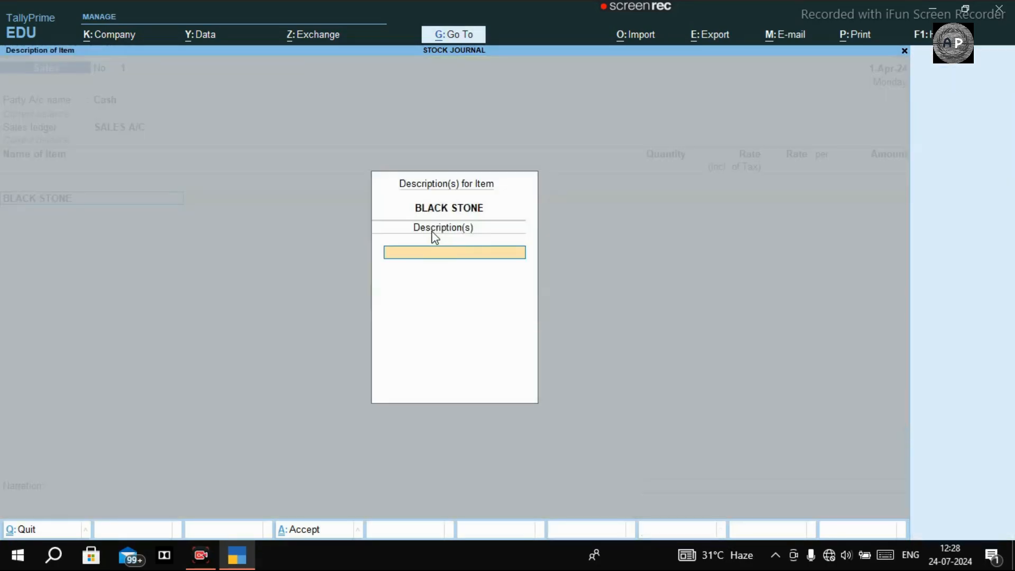
key(BackSpace)
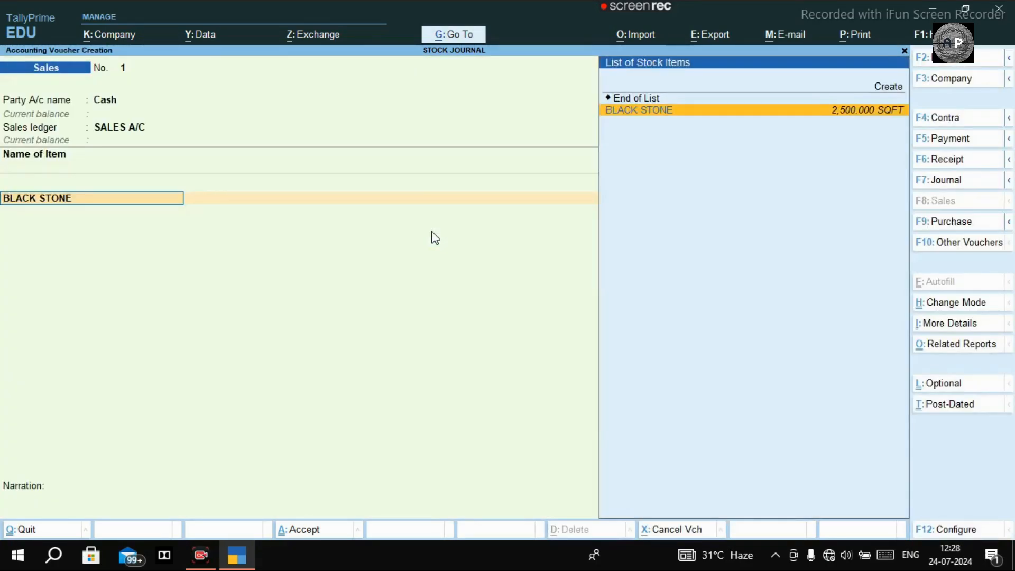
key(Return)
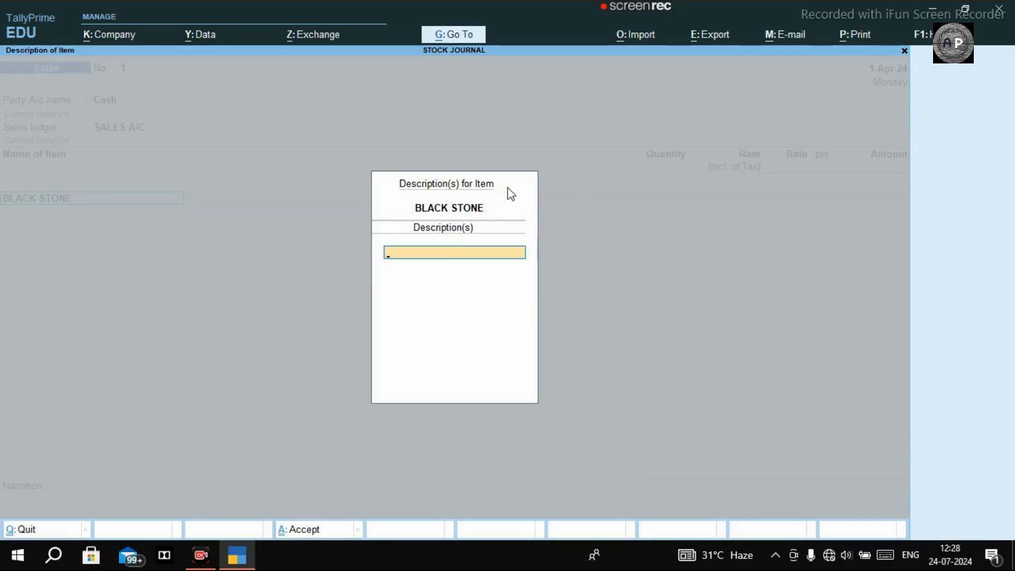
Enter 30X21X5 as the description of BLACK STONE and finish the description list.
text(30X21X5)
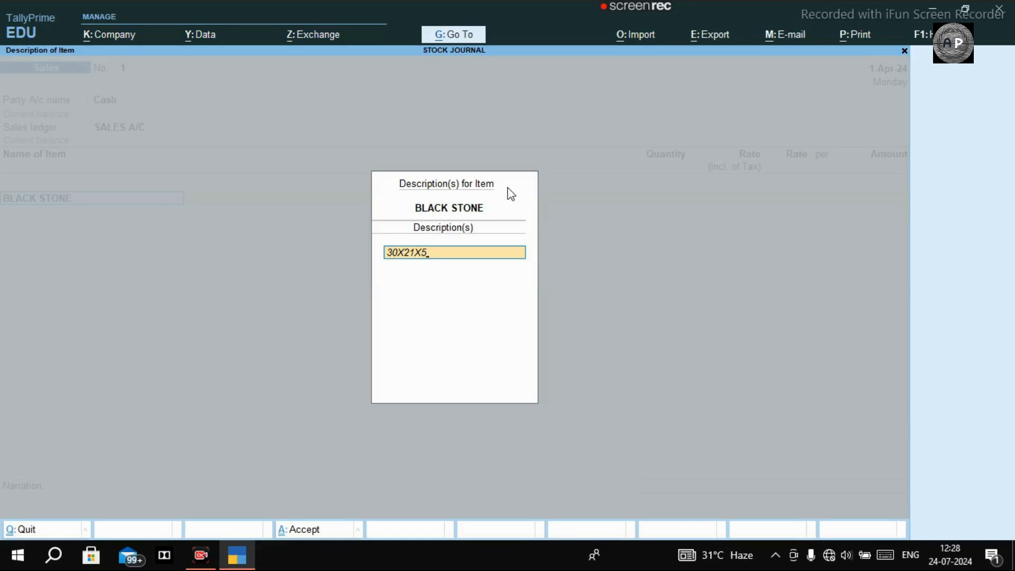
text(P)
key(BackSpace)
text(PCS)
key(BackSpace)
key(BackSpace)
key(BackSpace)
key(BackSpace)
key(Return)
key(Return)
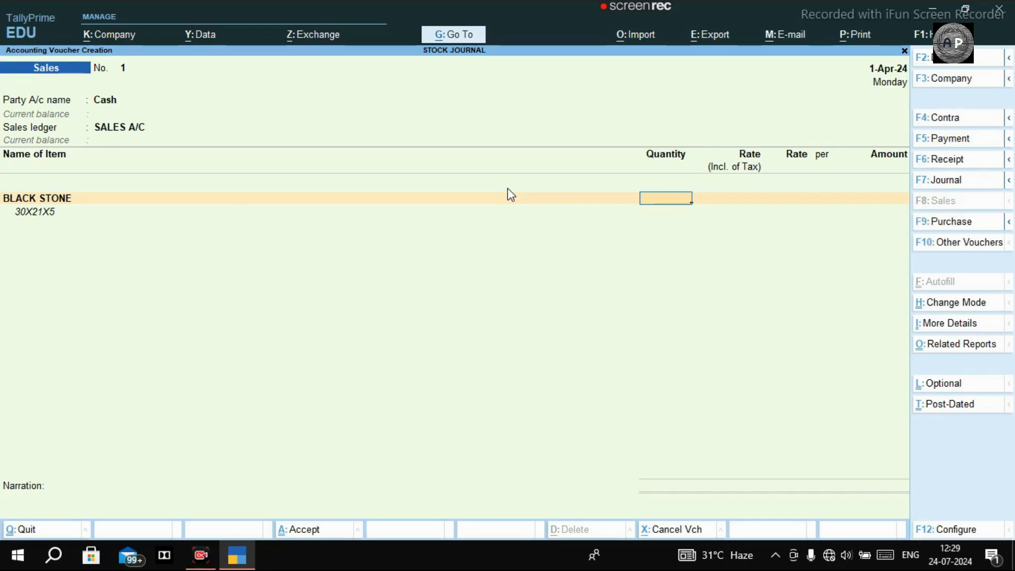
Work out the square footage with the built-in calculator using 30*21/144*5.
key(ctrl+n)
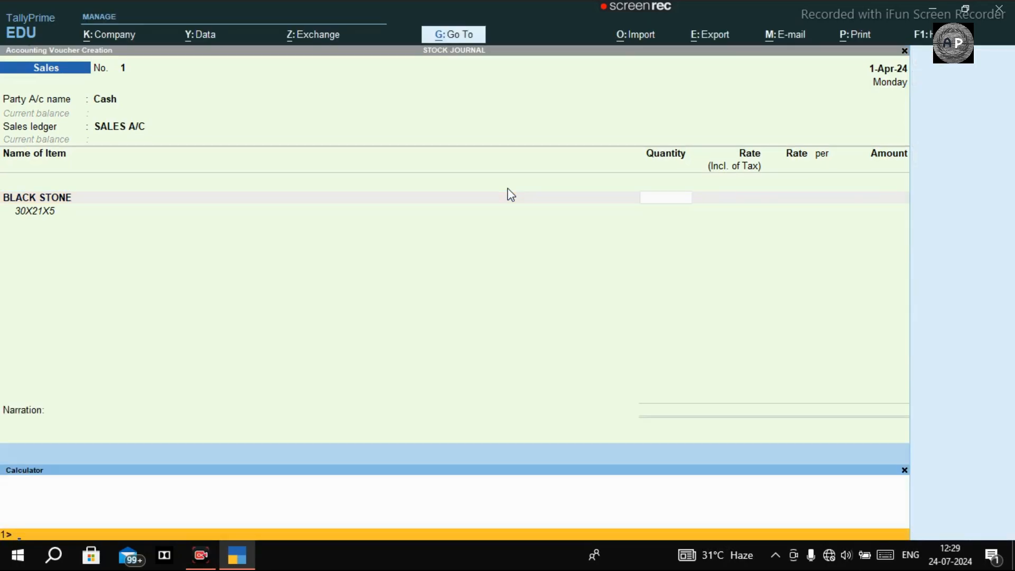
text(30*21)
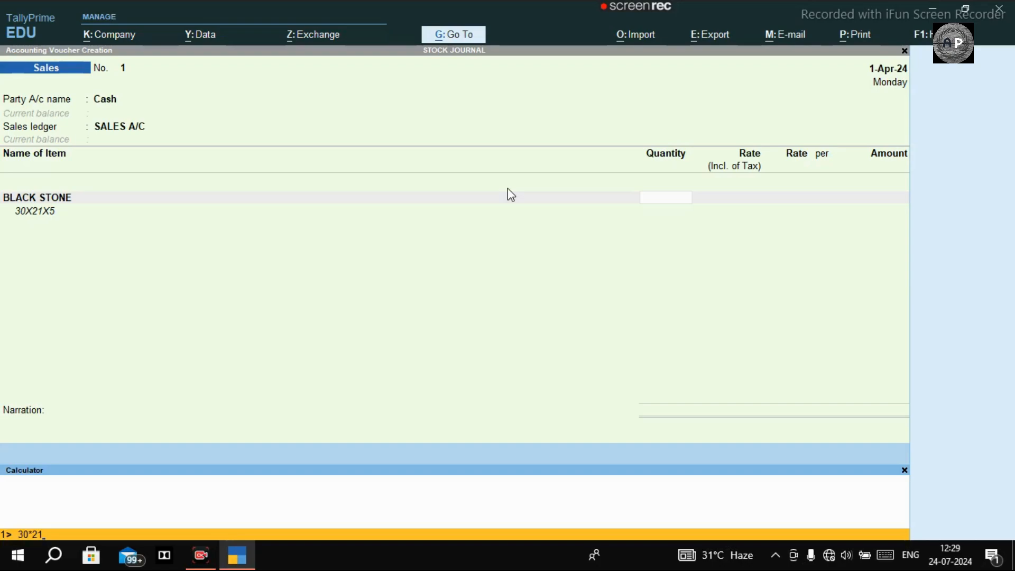
text(/144*5)
key(Return)
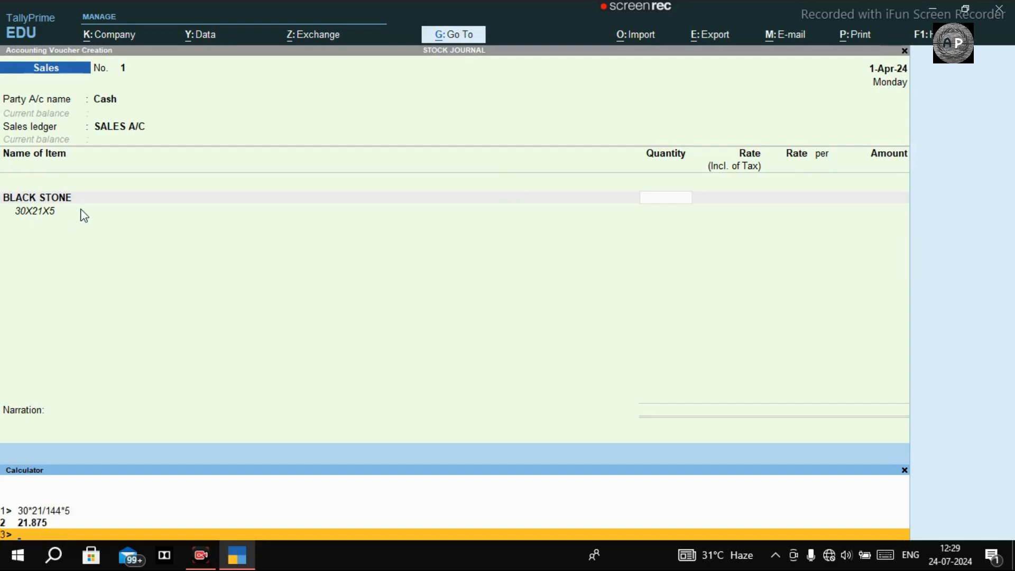
key(ctrl+n)
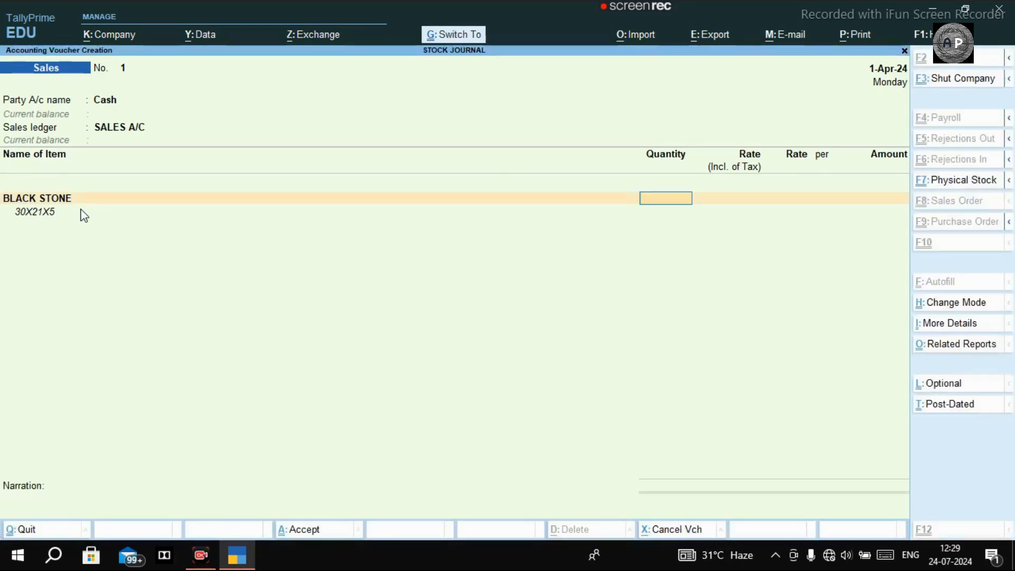
Set the BLACK STONE quantity to 21.875 SQFT and its tax-inclusive rate to 40, keeping GST and HSN details as per Masters/Company.
text(21.875)
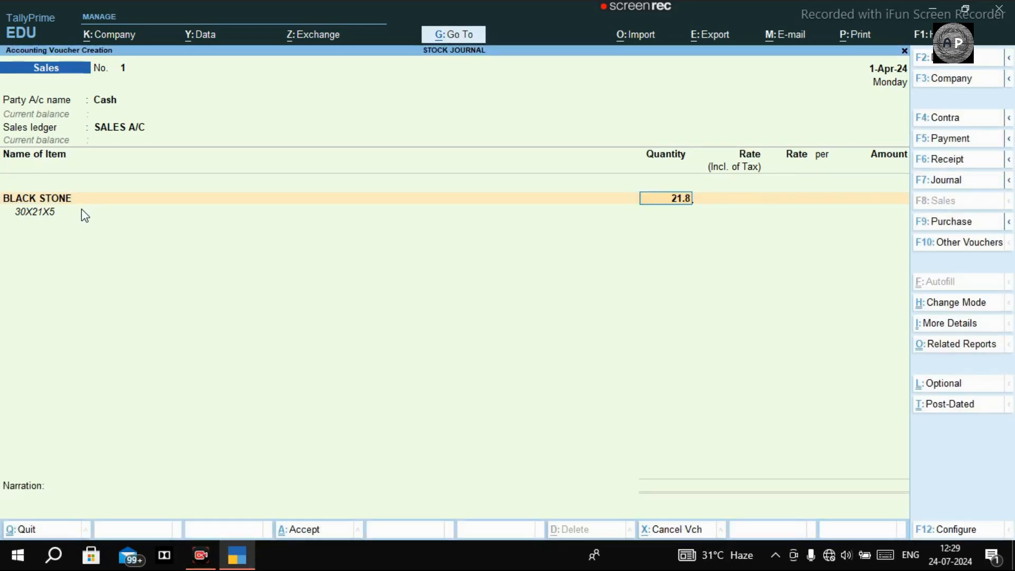
key(Return)
text(40)
key(Return)
key(Return)
key(Return)
key(Return)
key(Return)
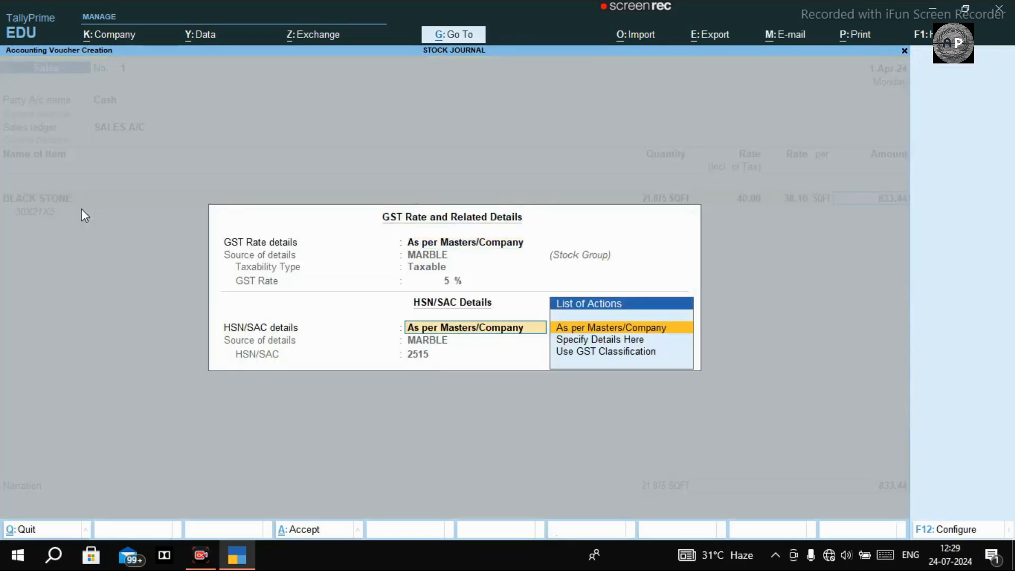
key(Return)
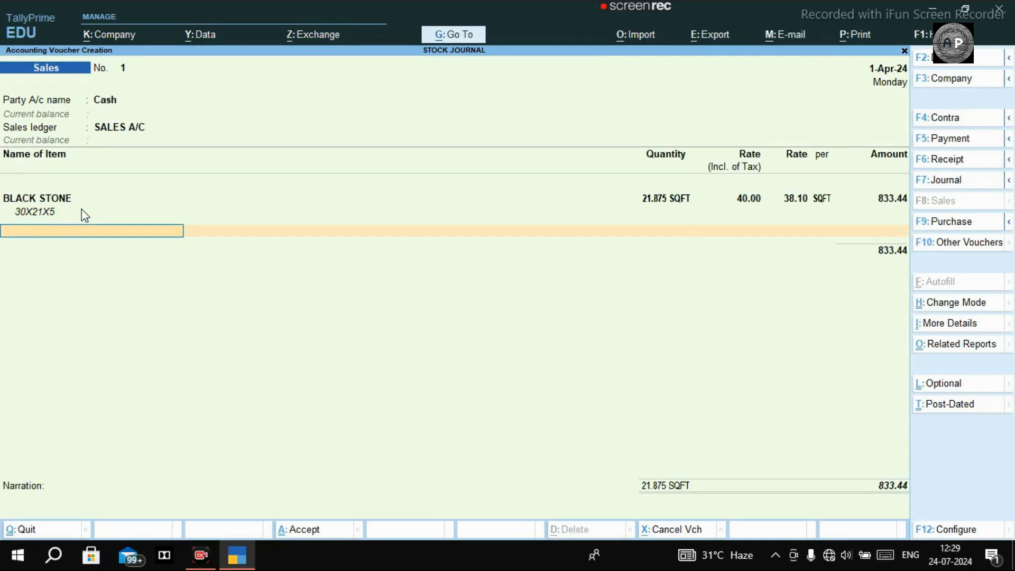
End the item list and start a new ledger named CGST 2.5% under Duties & Taxes with GST as the duty type.
key(Return)
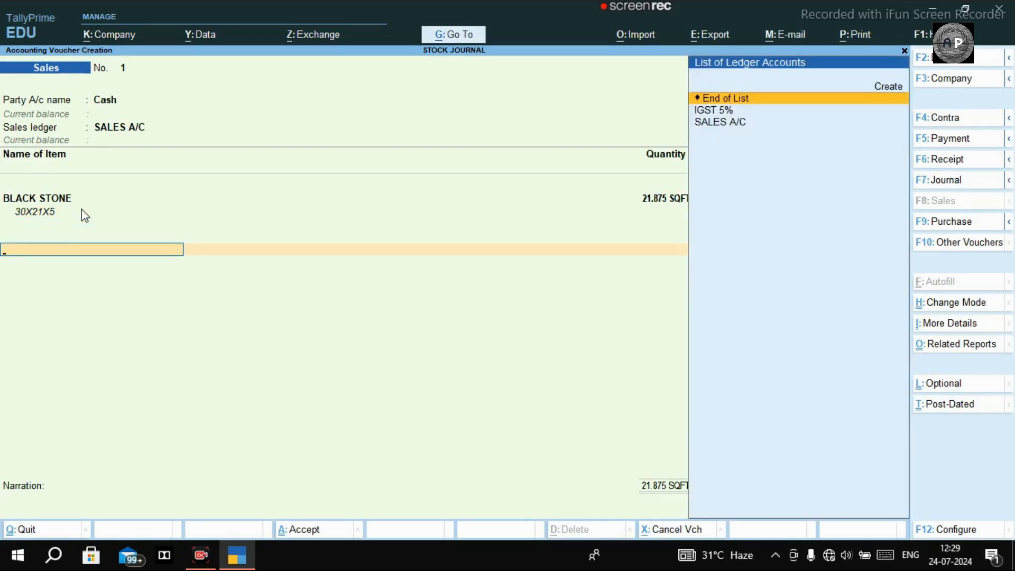
key(alt+c)
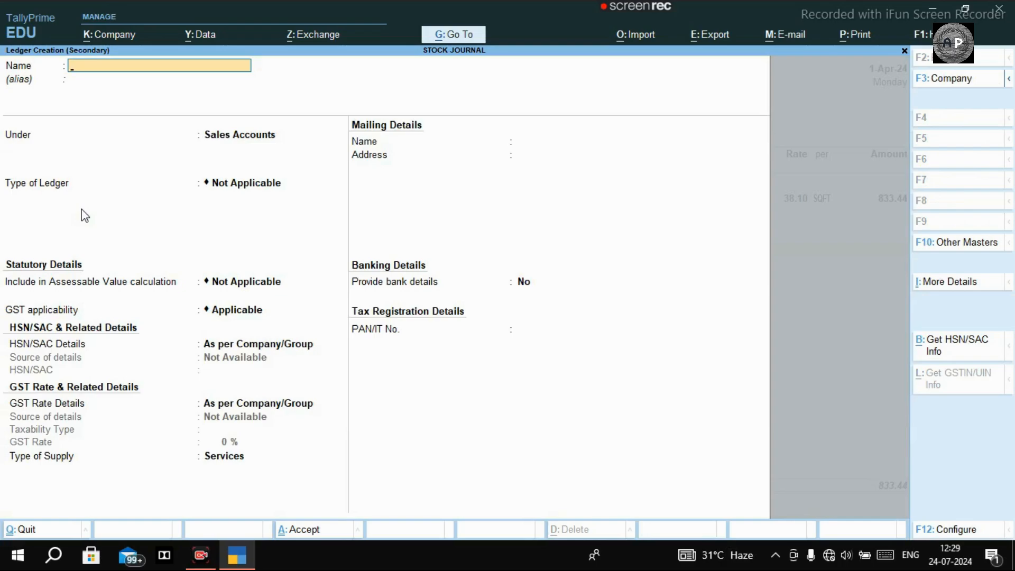
text(CGST 2.5%)
key(Return)
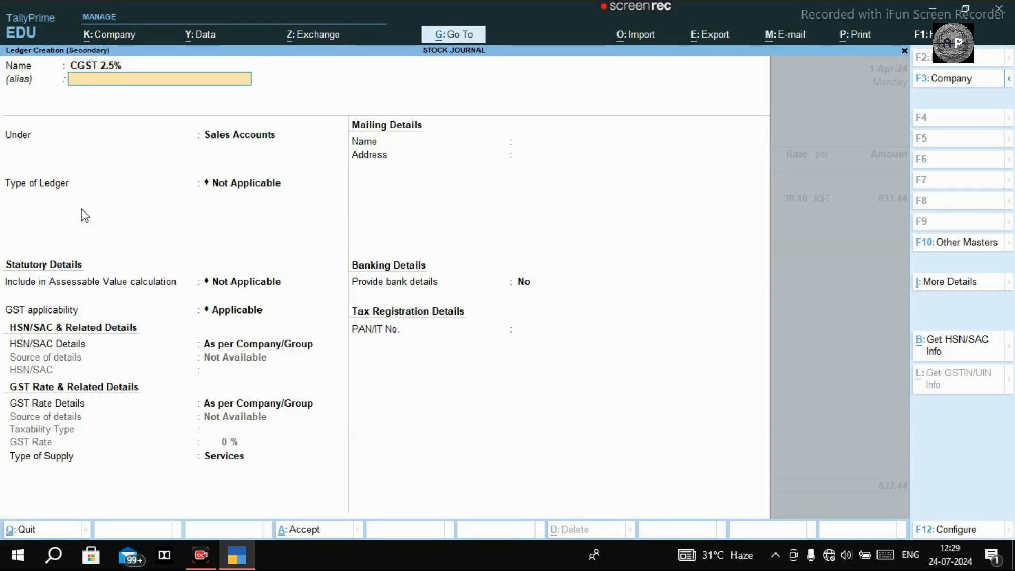
key(Return)
text(DU)
key(Return)
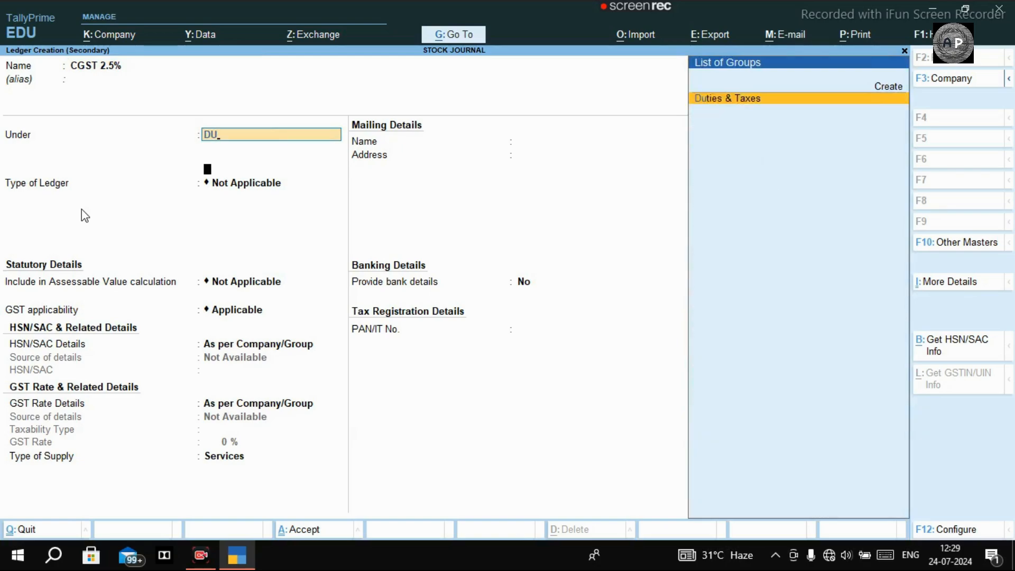
key(Up)
key(Return)
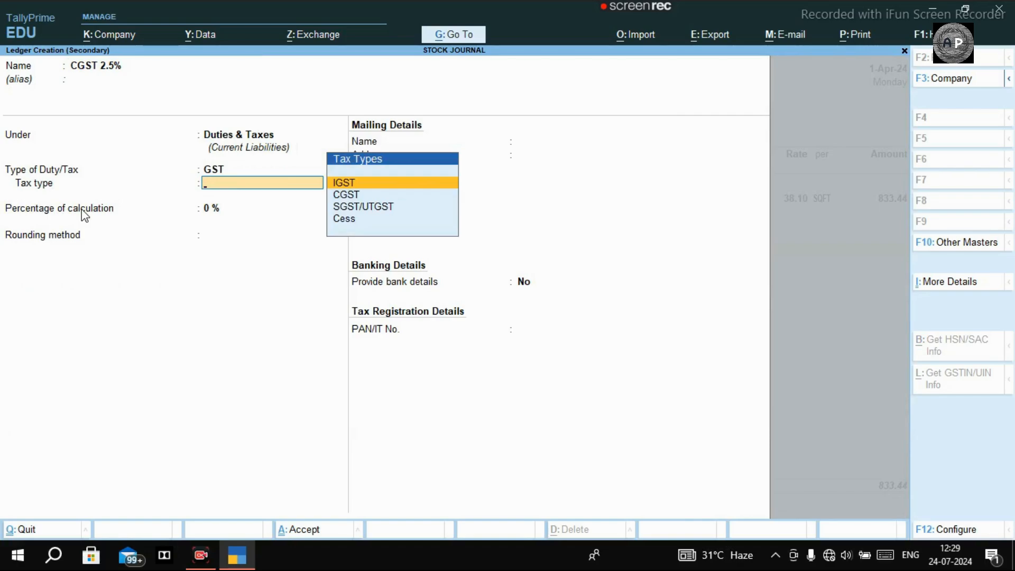
Set the ledger's tax type to CGST at 2.5% with rounding Not Applicable, and save it into the voucher.
key(Down)
key(Return)
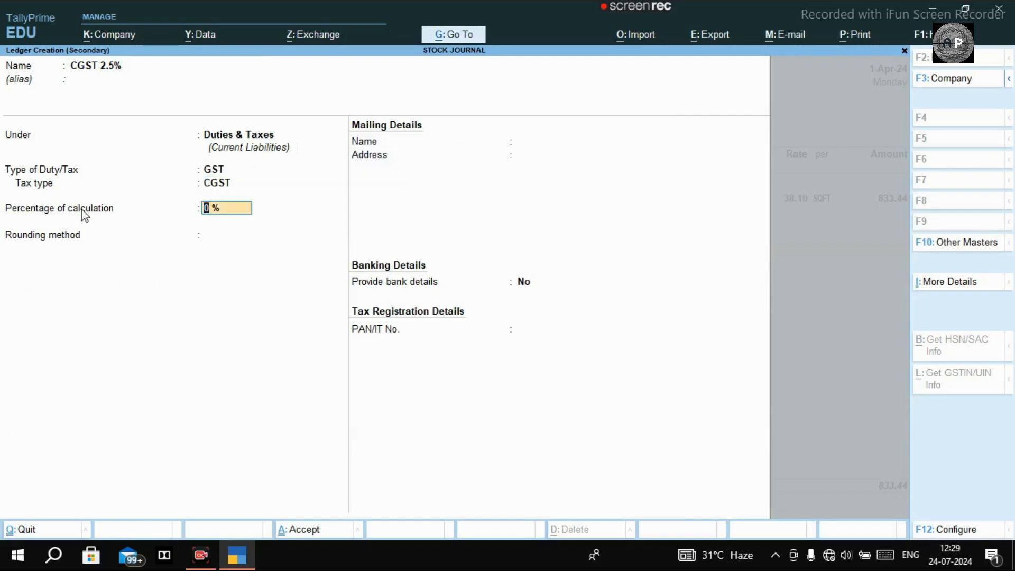
text(2.5)
key(Return)
key(Return)
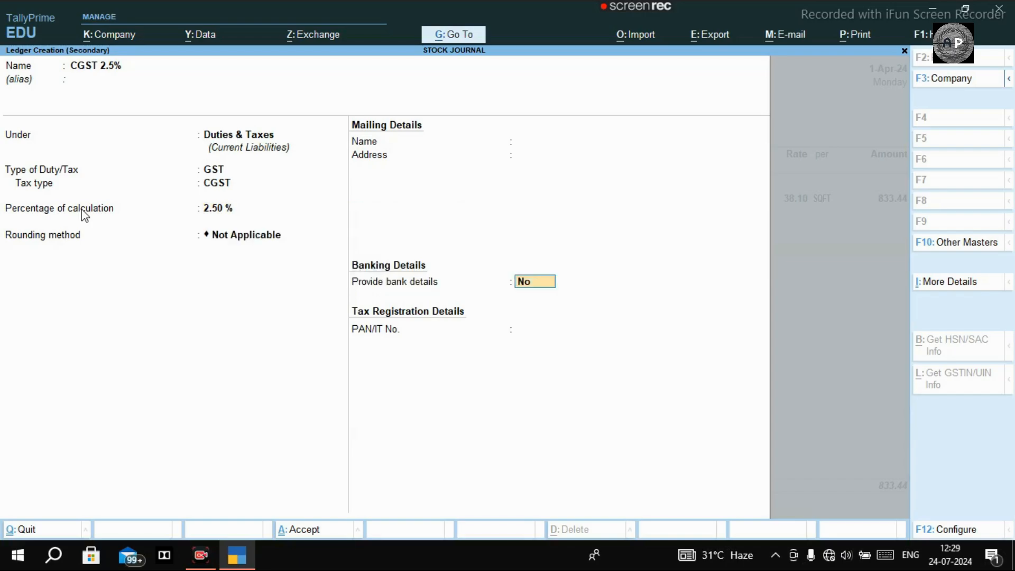
key(Return)
key(Return)
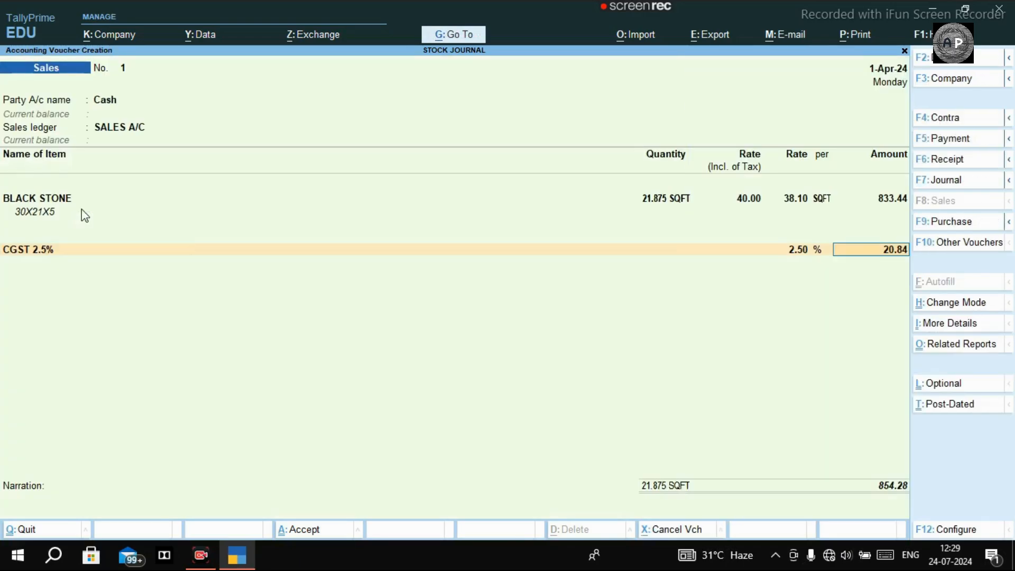
Accept the CGST amount and start another Duties & Taxes ledger named SGST 2.5%.
key(Return)
key(alt+c)
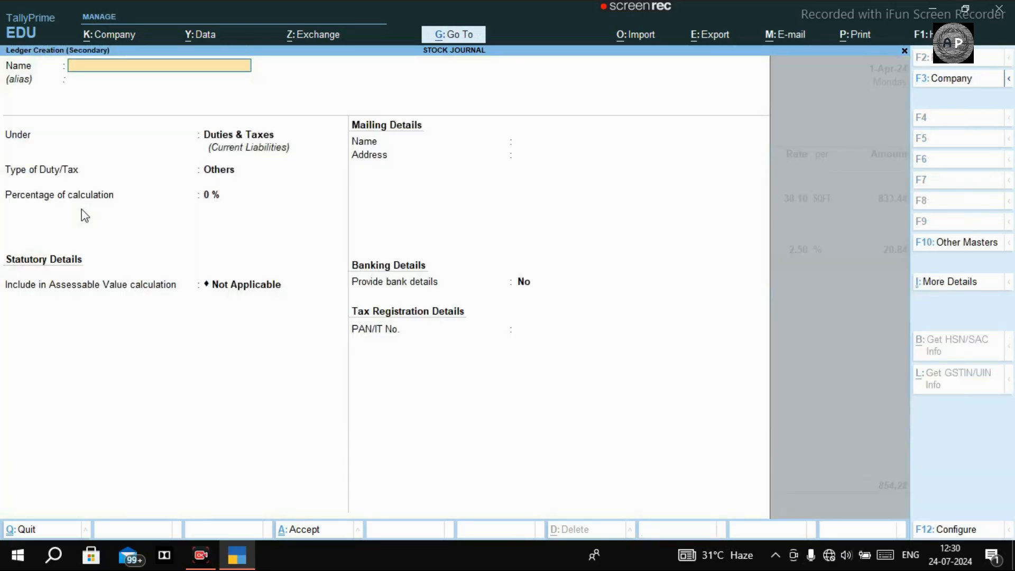
text(SGST)
key(BackSpace)
key(BackSpace)
key(BackSpace)
key(BackSpace)
text(SGST 2.5%)
key(Return)
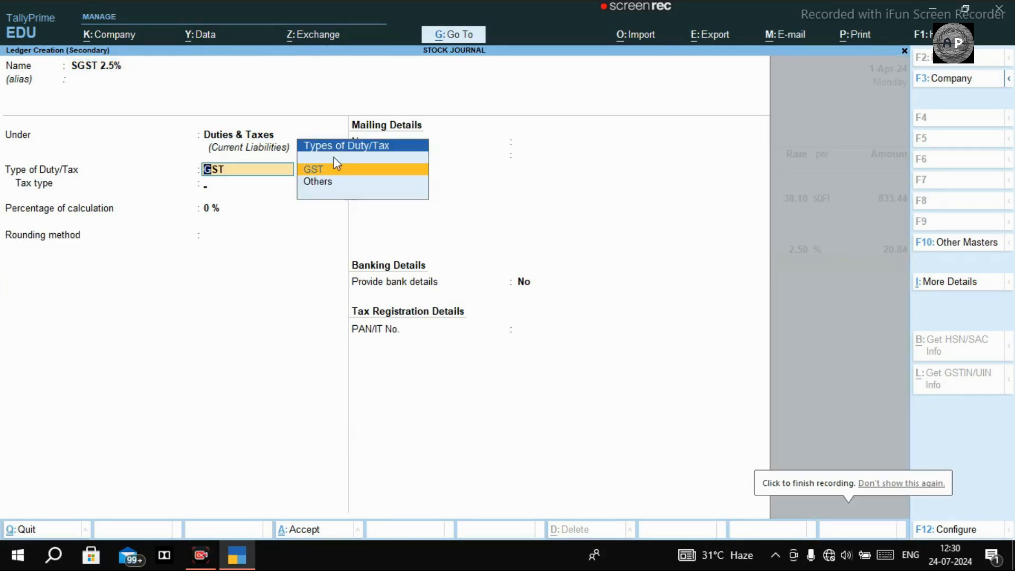
Set the SGST 2.5% ledger's duty type to GST and tax type to SGST/UTGST at 2.5%, without rounding, and save it.
key(Return)
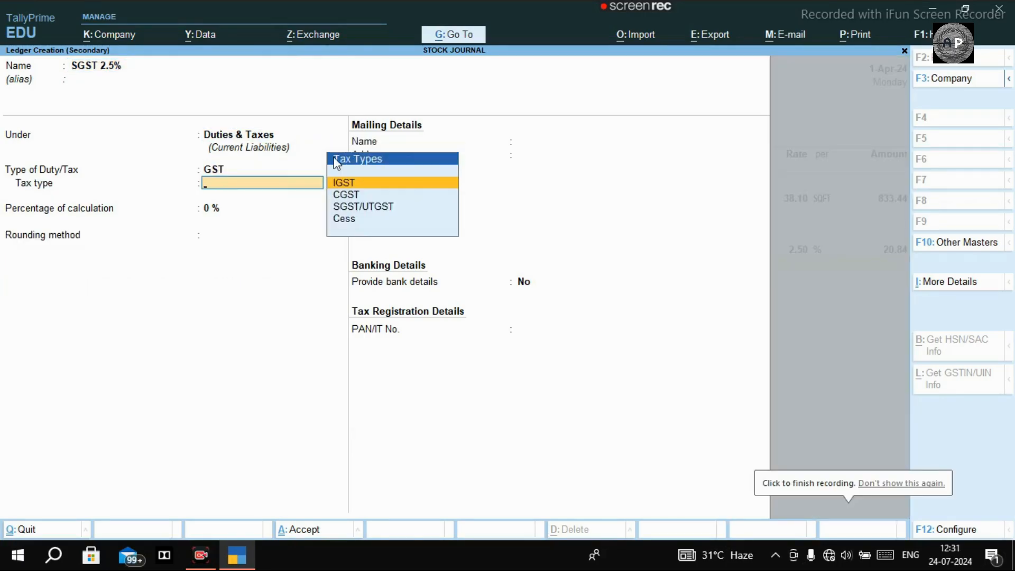
key(Down)
key(Down)
key(Return)
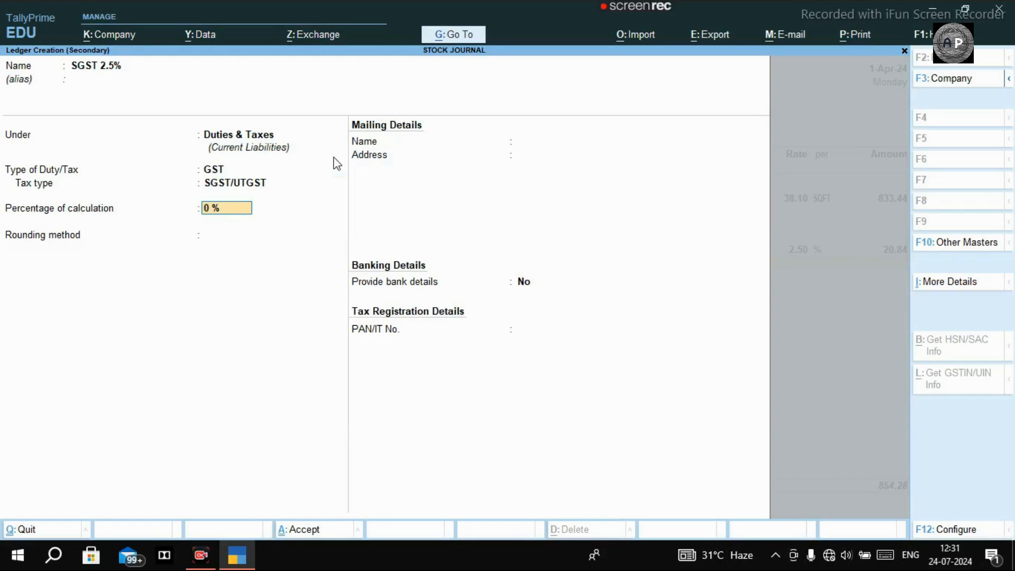
text(2.5)
key(Return)
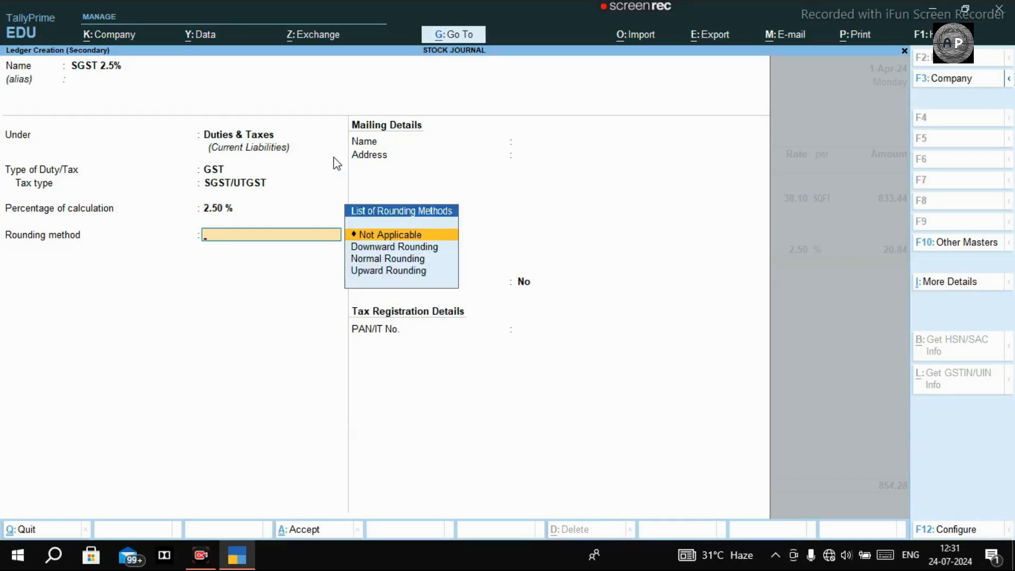
key(Return)
key(ctrl)
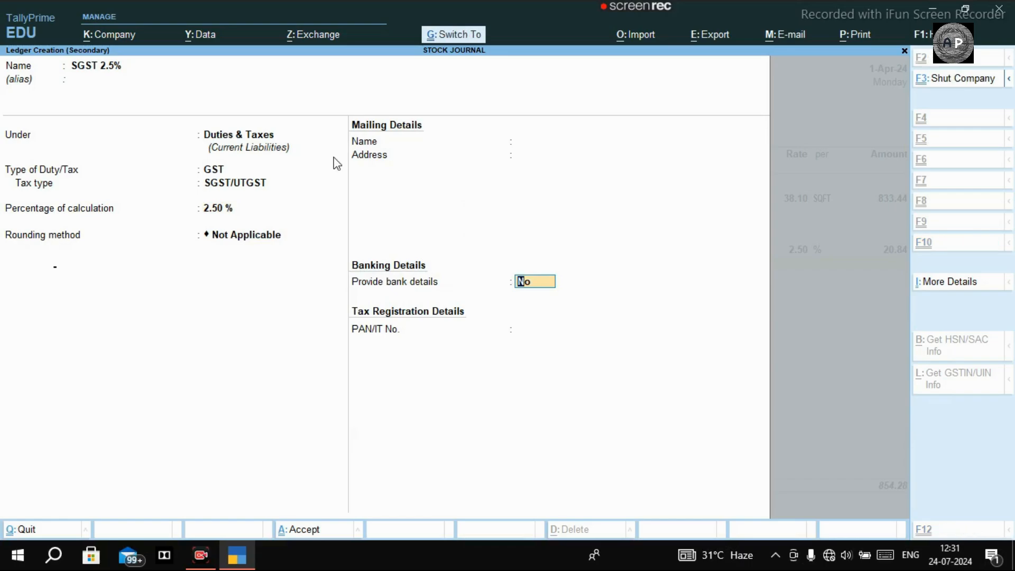
key(ctrl+a)
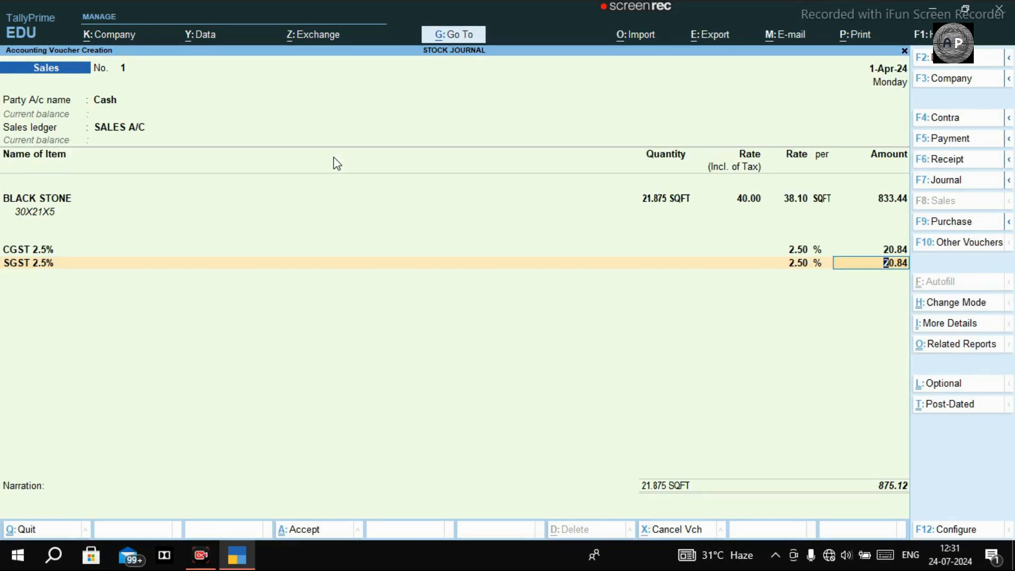
Accept the SGST amount and start a new ledger named ROUND OFF under Indirect Expenses.
key(Return)
key(alt+c)
text(ROUD)
key(BackSpace)
key(BackSpace)
key(BackSpace)
key(BackSpace)
text(ROUND OFF)
key(Return)
text(IND)
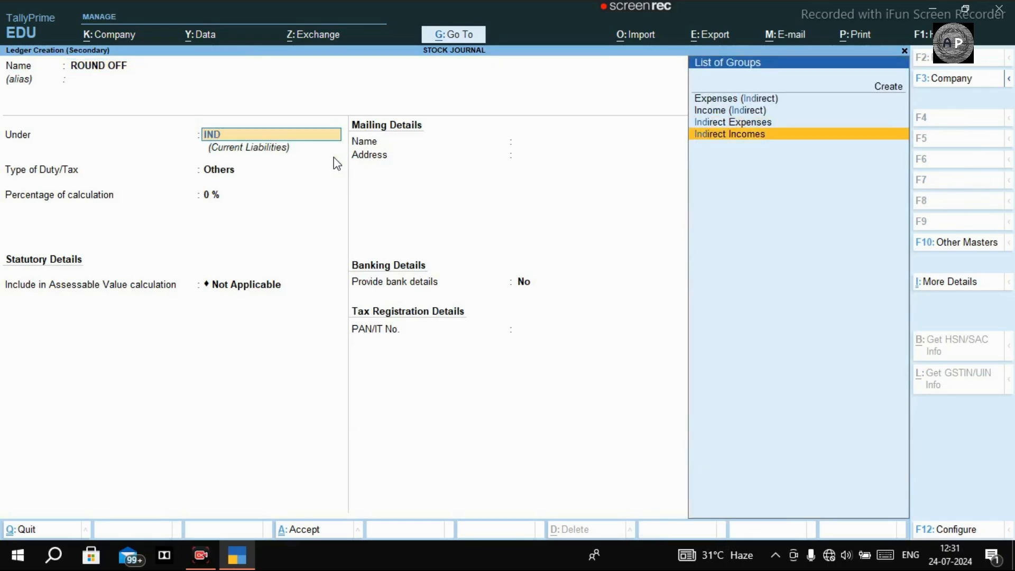
key(Up)
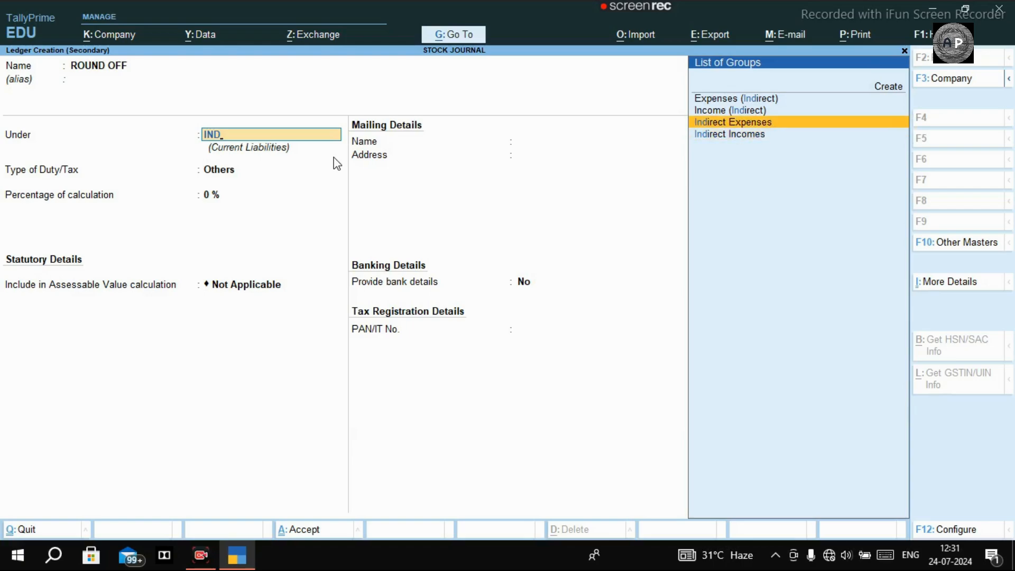
key(Return)
Make ROUND OFF an Invoice Rounding ledger with Normal Rounding and a limit of 1, and save it.
key(Down)
key(Down)
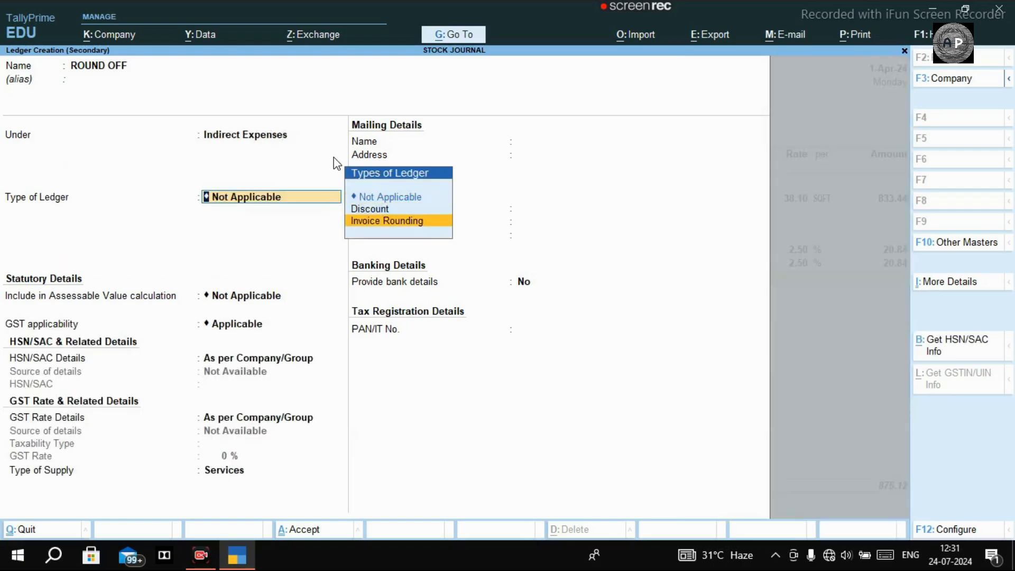
key(Return)
key(Return)
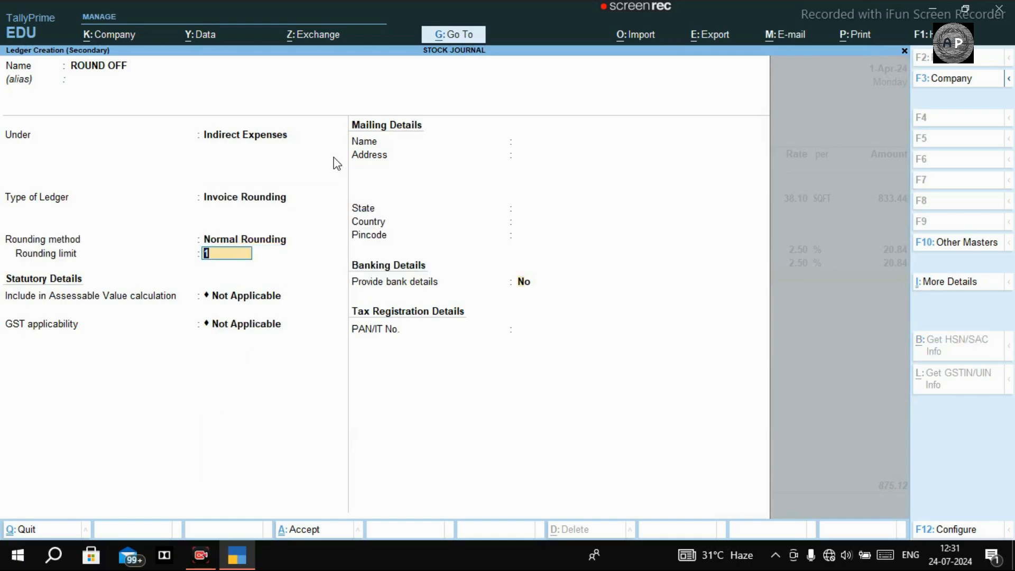
key(Return)
key(ctrl+a)
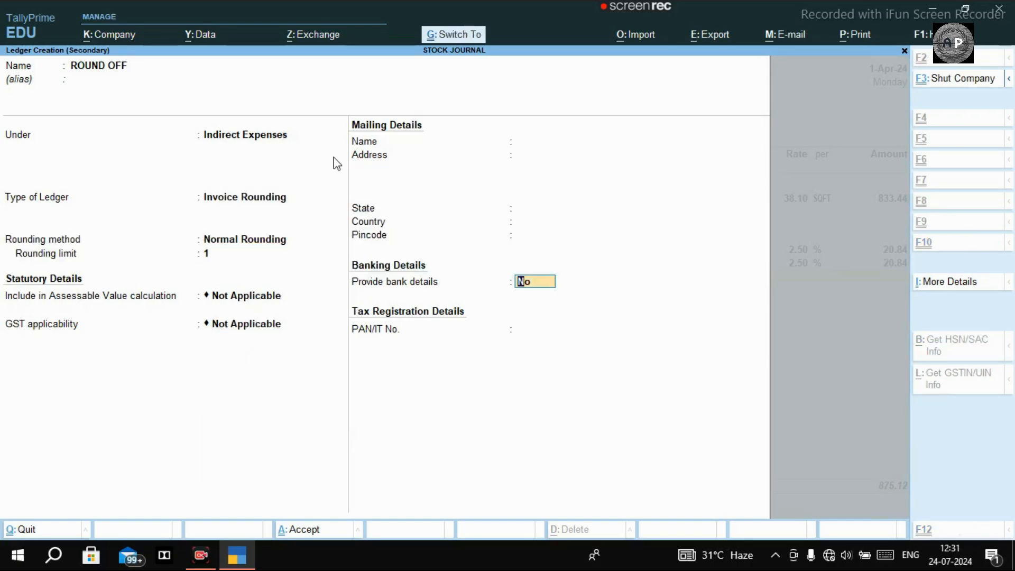
Accept the round-off amount and save the cash sales voucher.
key(Return)
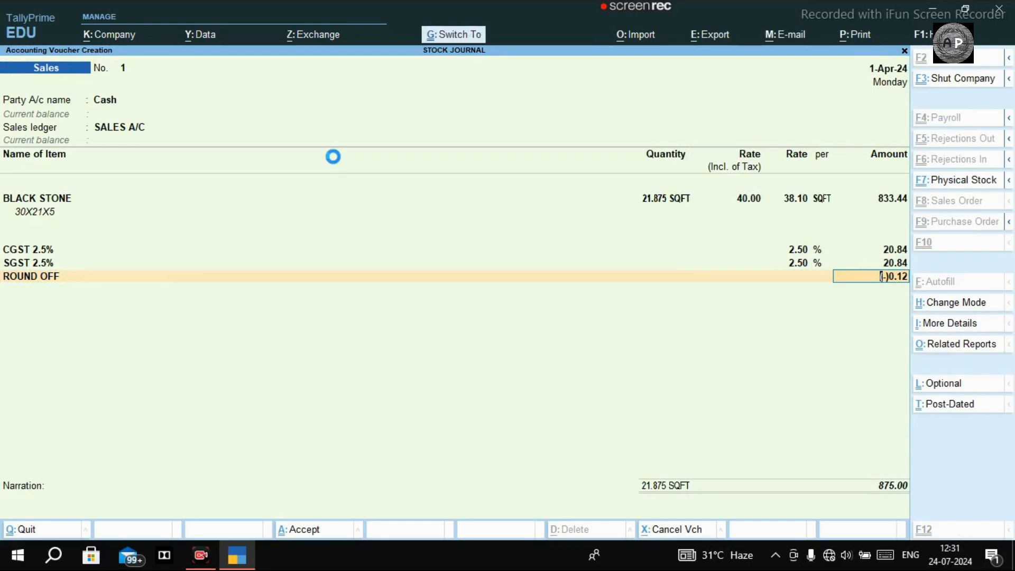
key(ctrl+a)
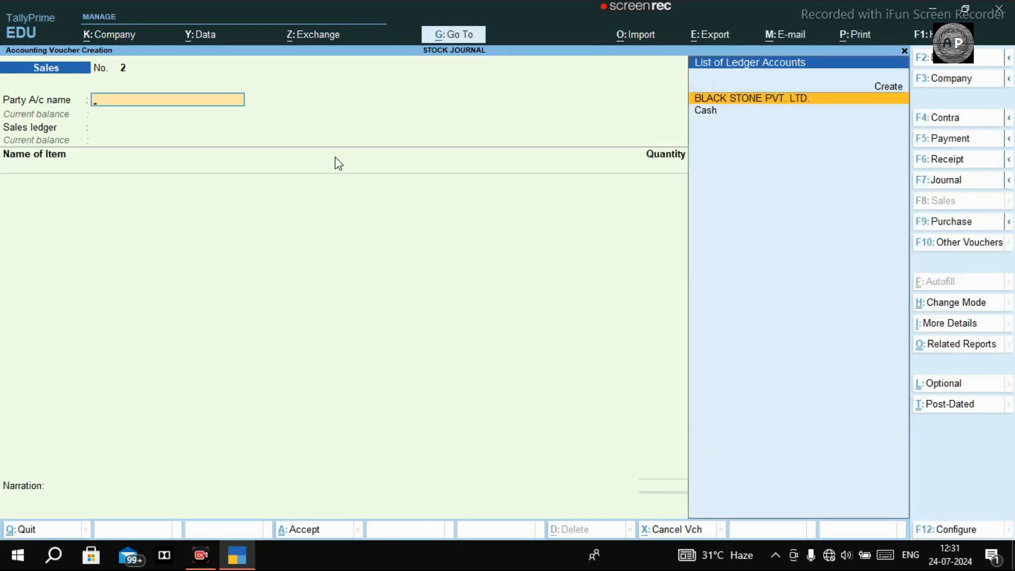
Close the blank sales voucher and return to the Gateway of Tally.
key(Escape)
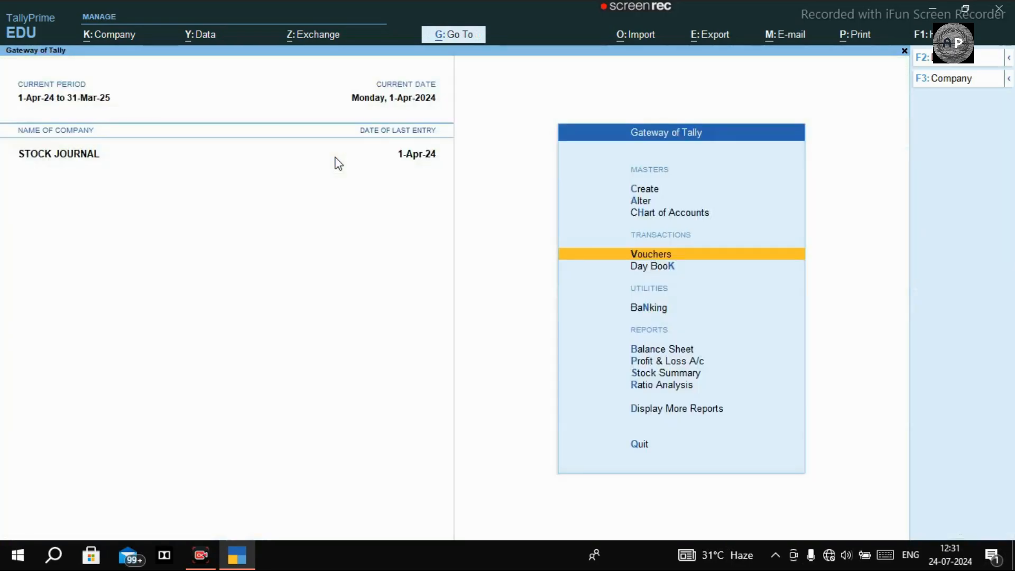
key(Escape)
key(Escape)
key(Escape)
key(Escape)
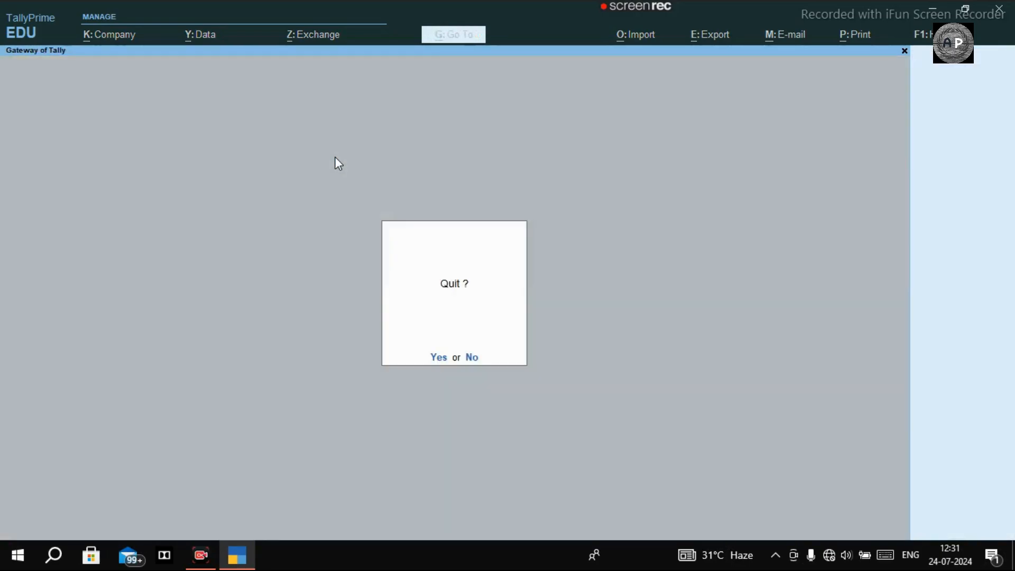
key(d)
key(s)
key(Down)
key(Return)
key(Escape)
key(Escape)
key(Escape)
key(Escape)
Open the cash sales voucher from the Day Book.
key(d)
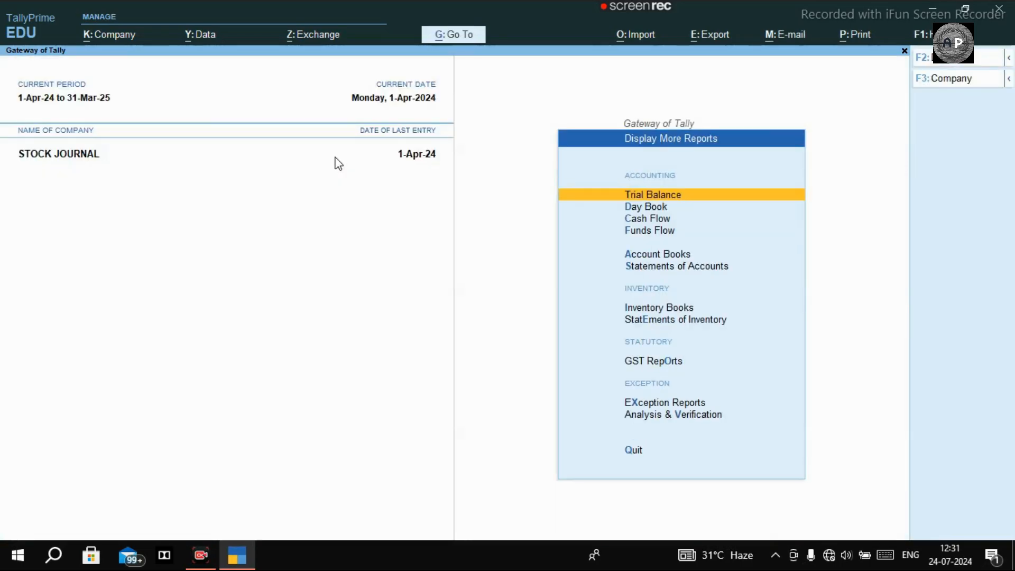
key(d)
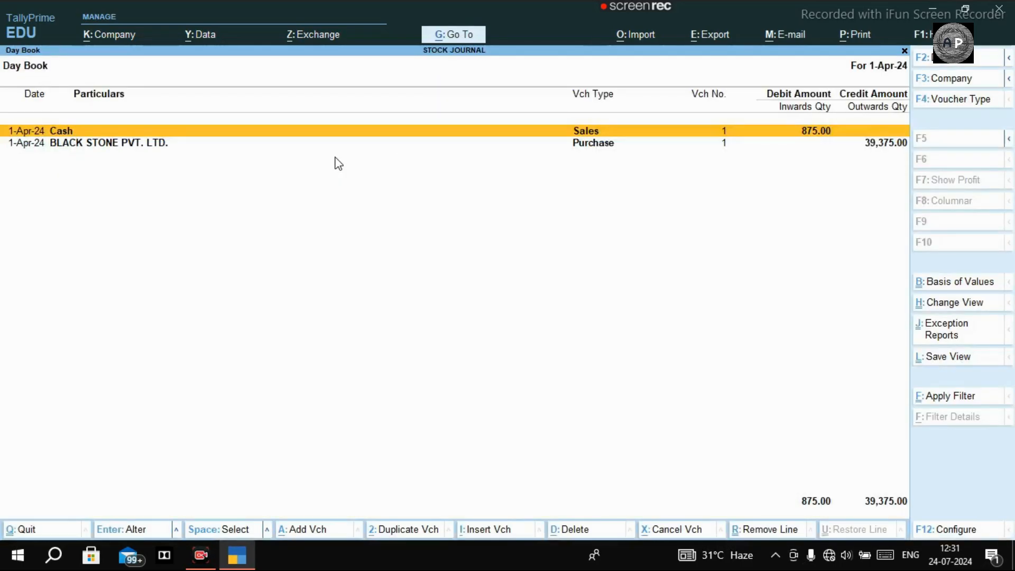
key(Return)
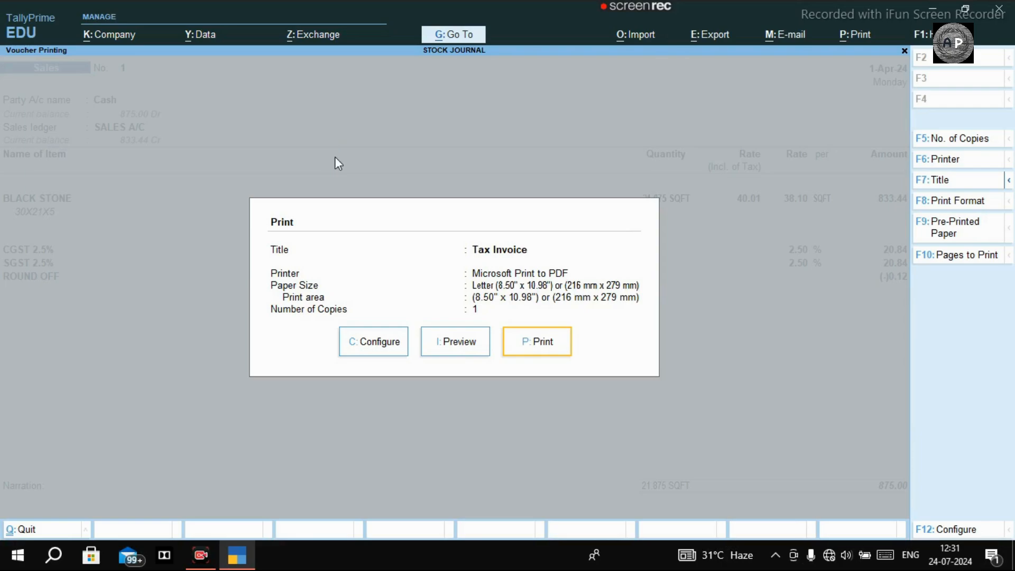
Preview the sales voucher's Tax Invoice at enlarged size and return to the Gateway of Tally.
key(i)
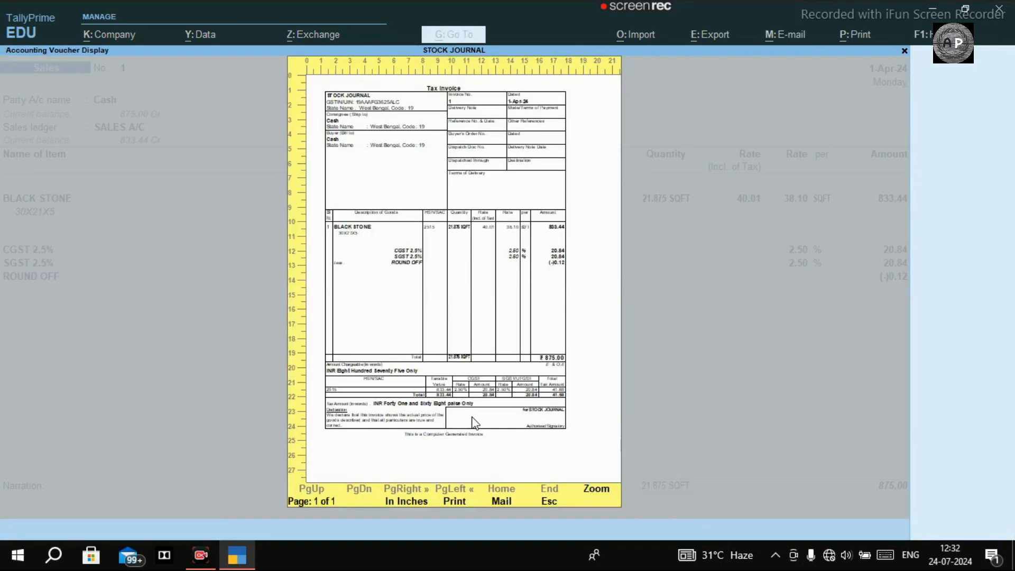
click(611, 497)
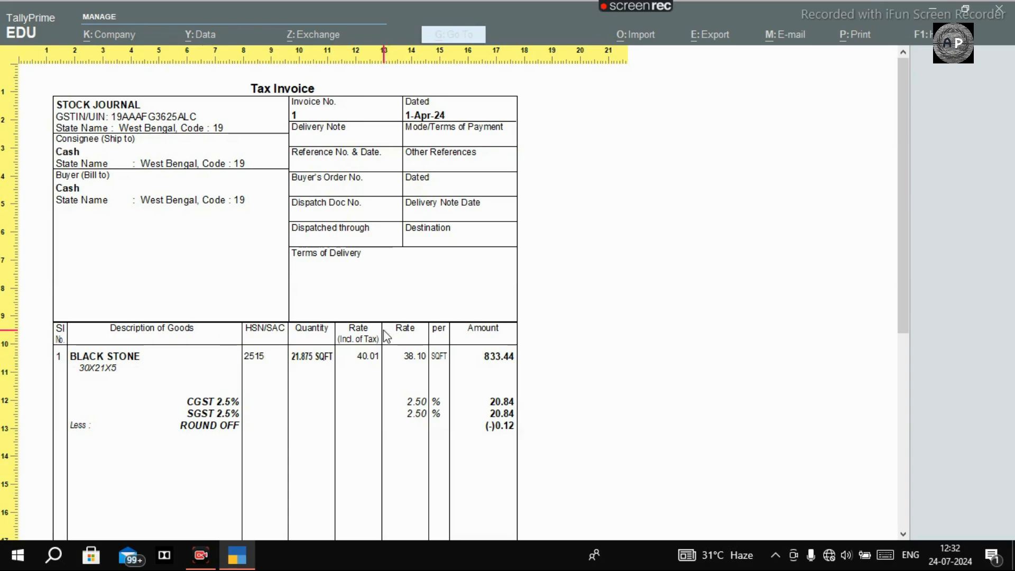
key(Escape)
key(Escape)
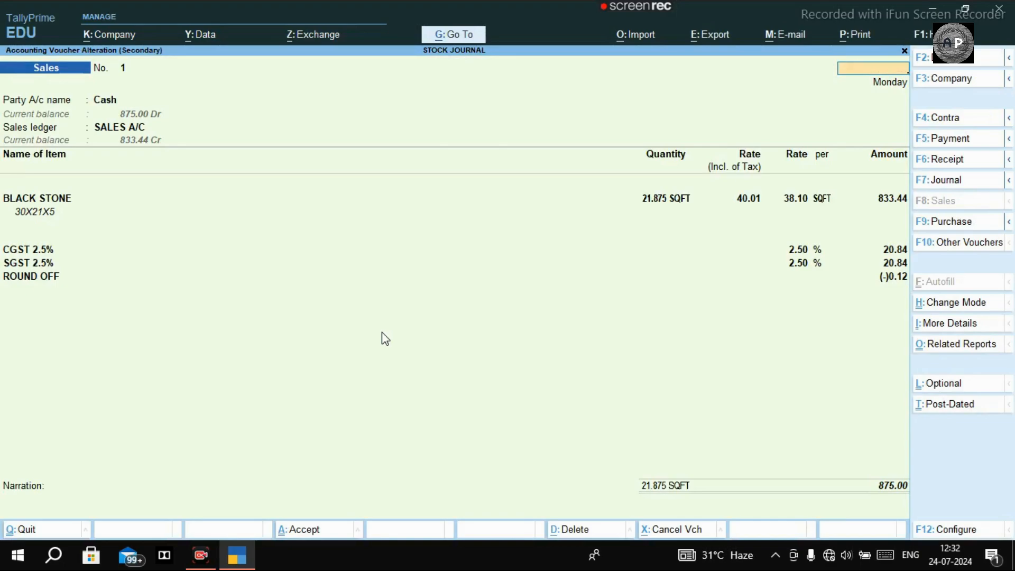
key(Escape)
key(Escape)
key(Escape)
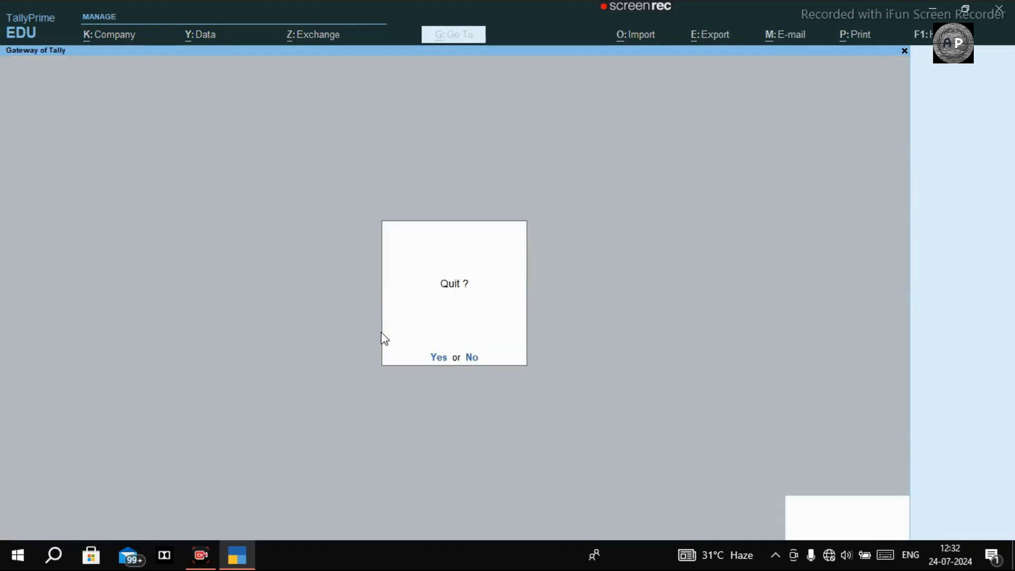
key(Escape)
key(Escape)
key(Escape)
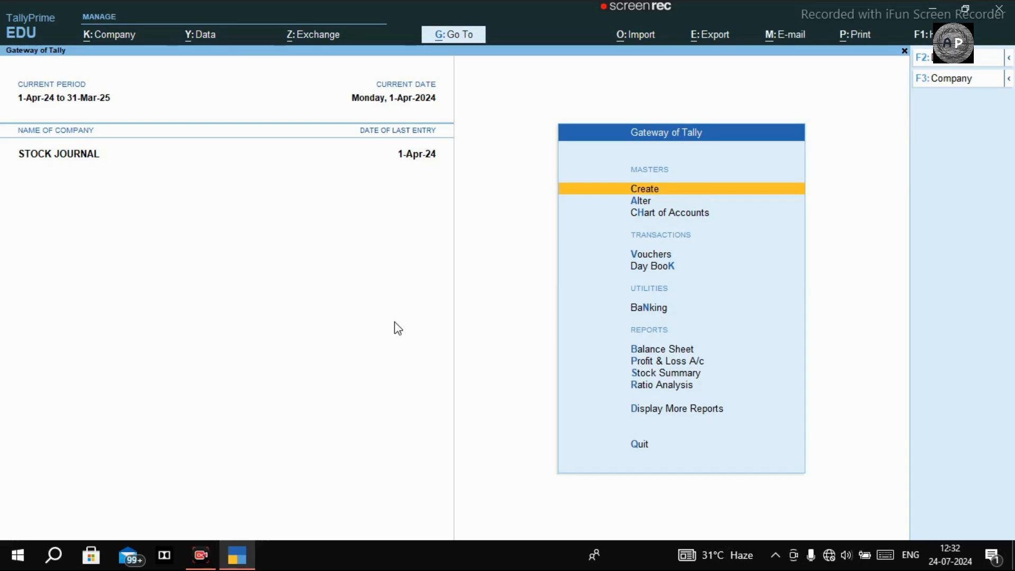
Drill down in the Stock Summary through MARBLE and BLACK STONE to the item's April vouchers.
key(s)
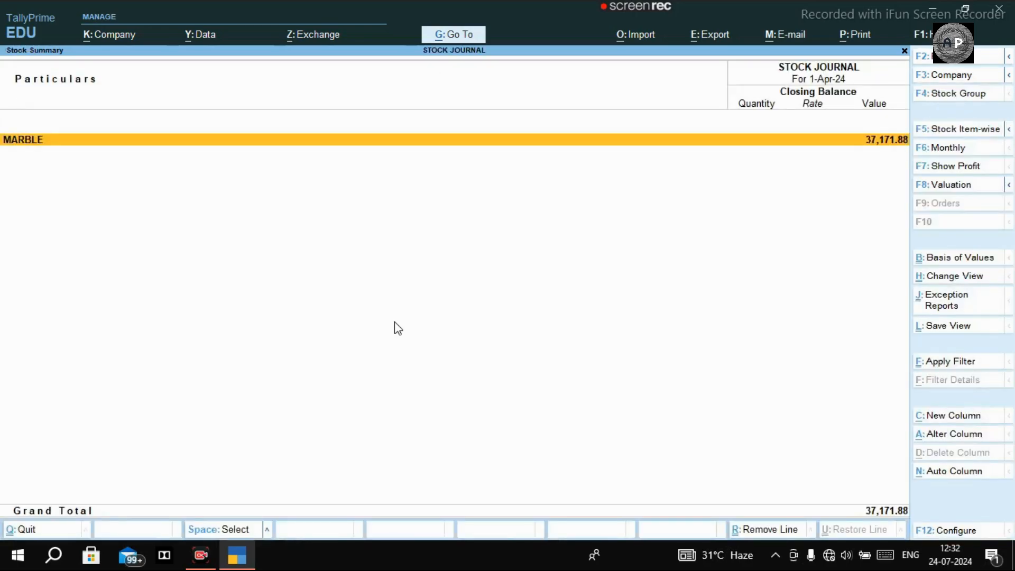
key(Return)
key(Return)
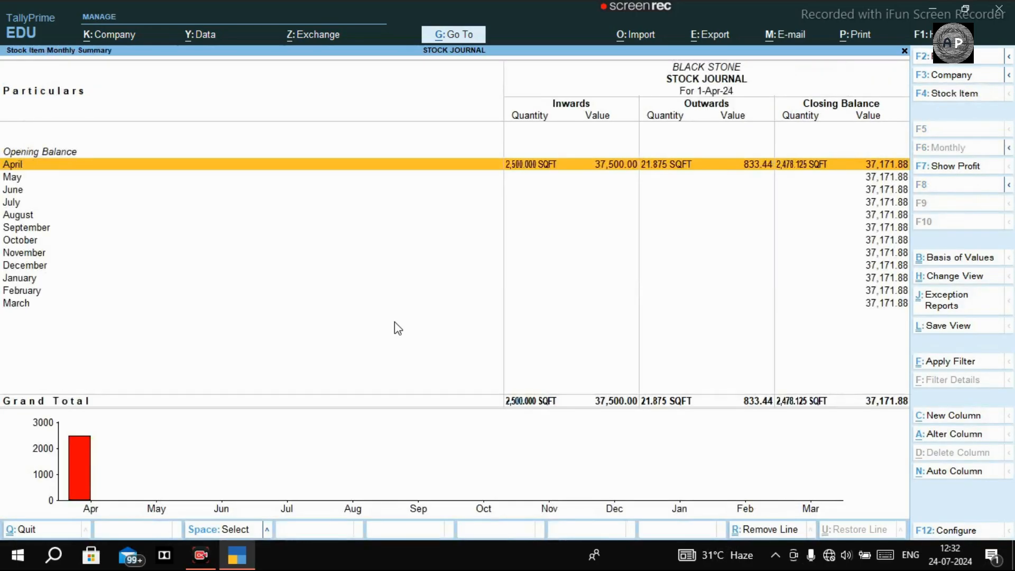
key(Return)
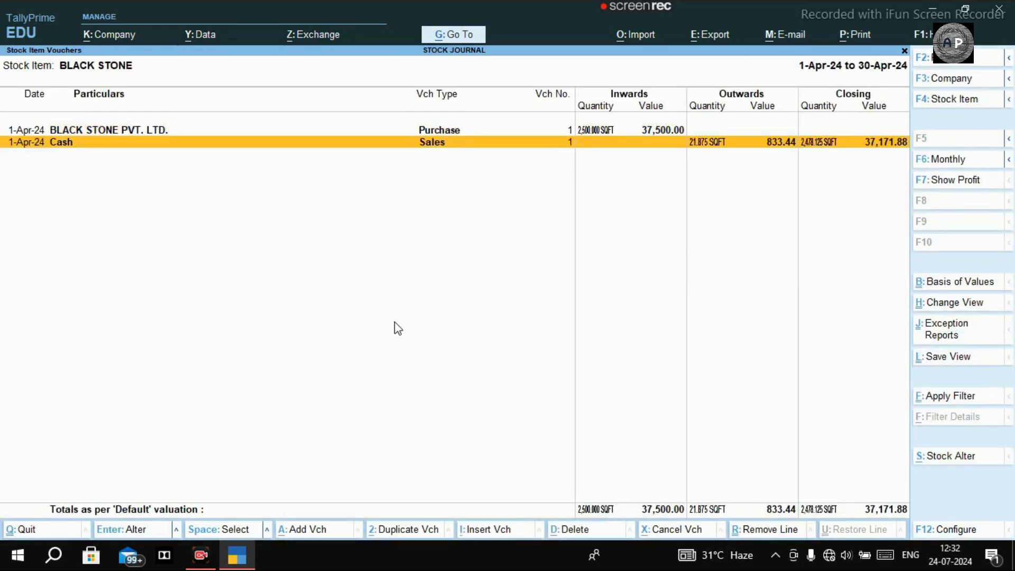
Examine the BLACK STONE purchase and sales entries with their inward, outward and closing quantities, and return to the Gateway of Tally.
key(Up)
key(Down)
key(Up)
key(Down)
key(Up)
key(Down)
key(Up)
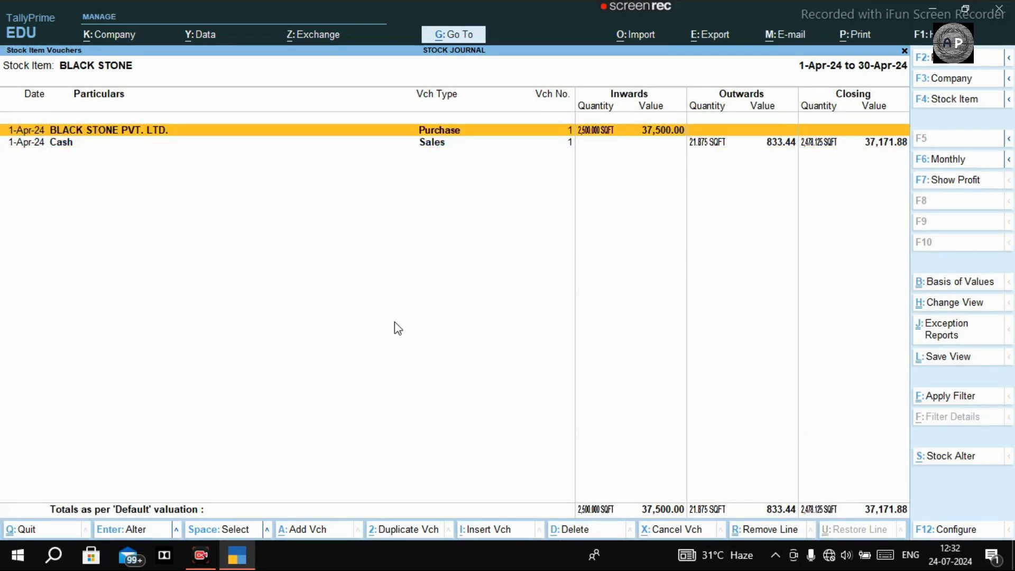
key(Down)
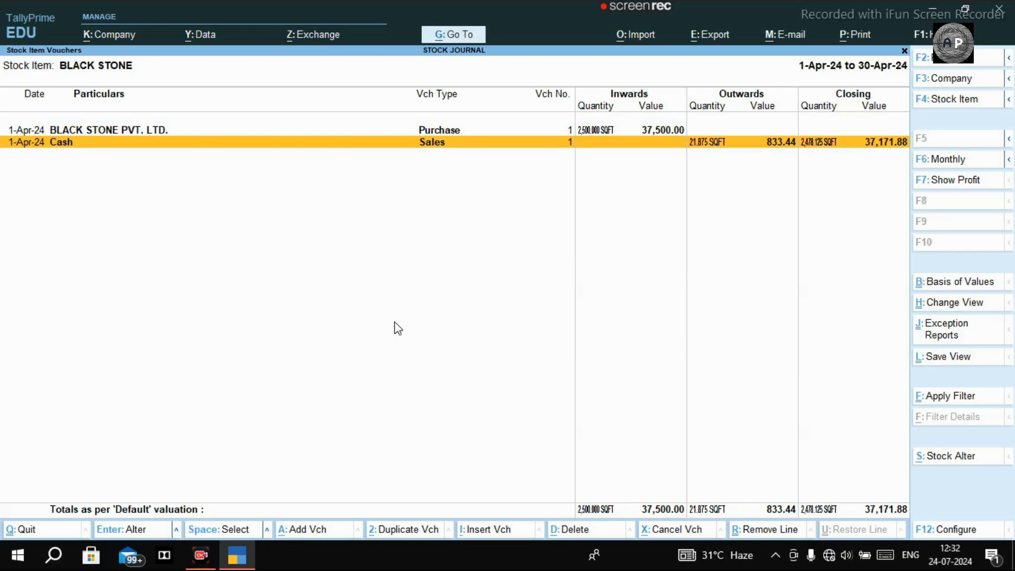
key(Escape)
key(Escape)
key(Escape)
key(Escape)
Start a new Stock Journal voucher.
key(v)
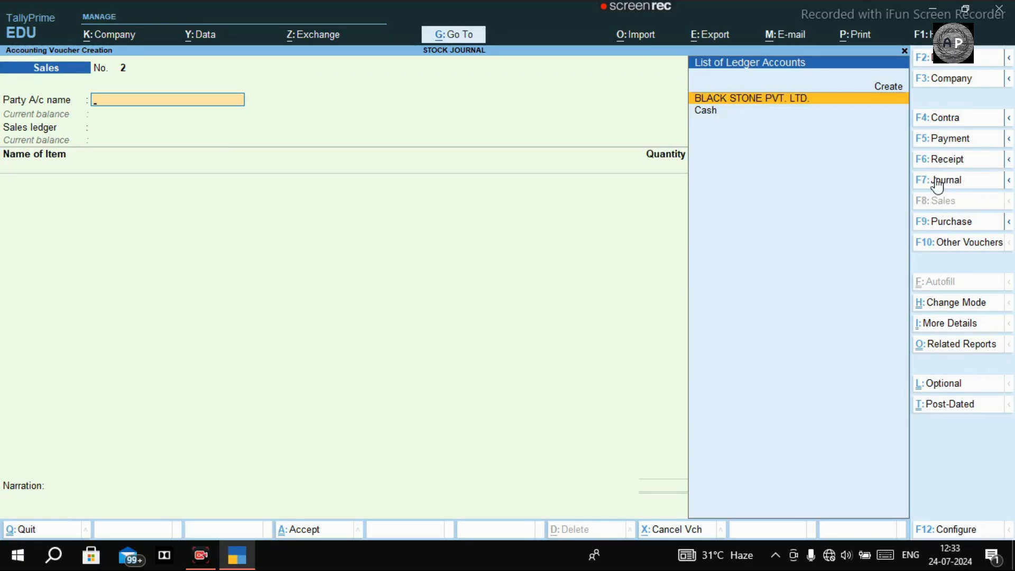
click(1009, 182)
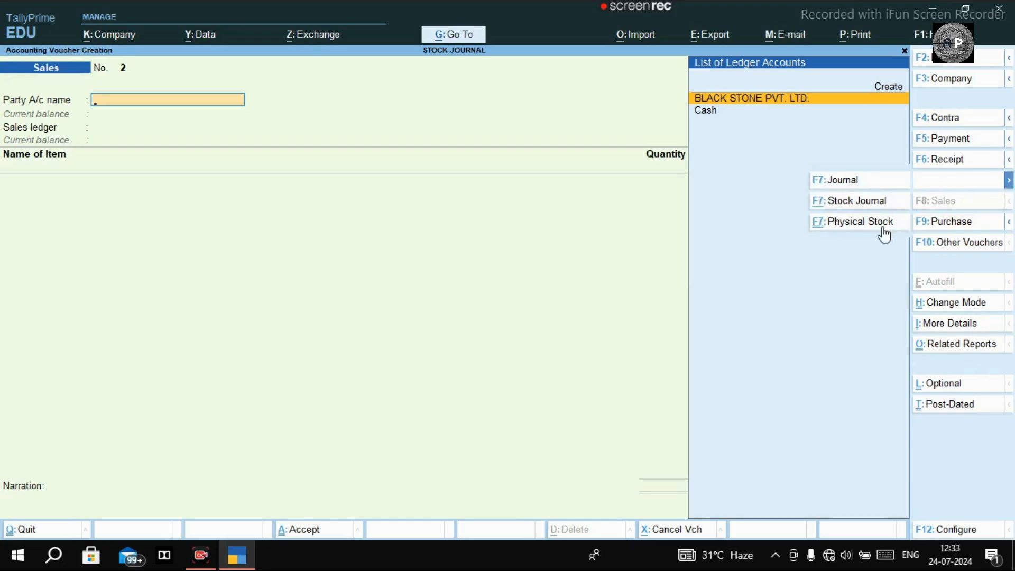
click(858, 205)
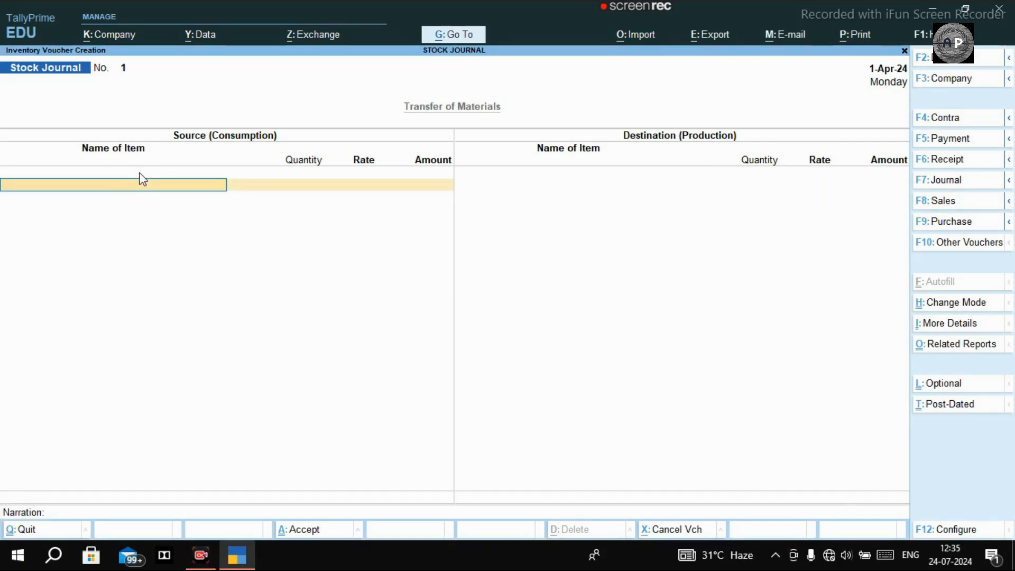
Add BLACK STONE as the source (consumption) item with 2500 SQFT at 15.00/SQFT, without a description.
text(BLACK)
key(Return)
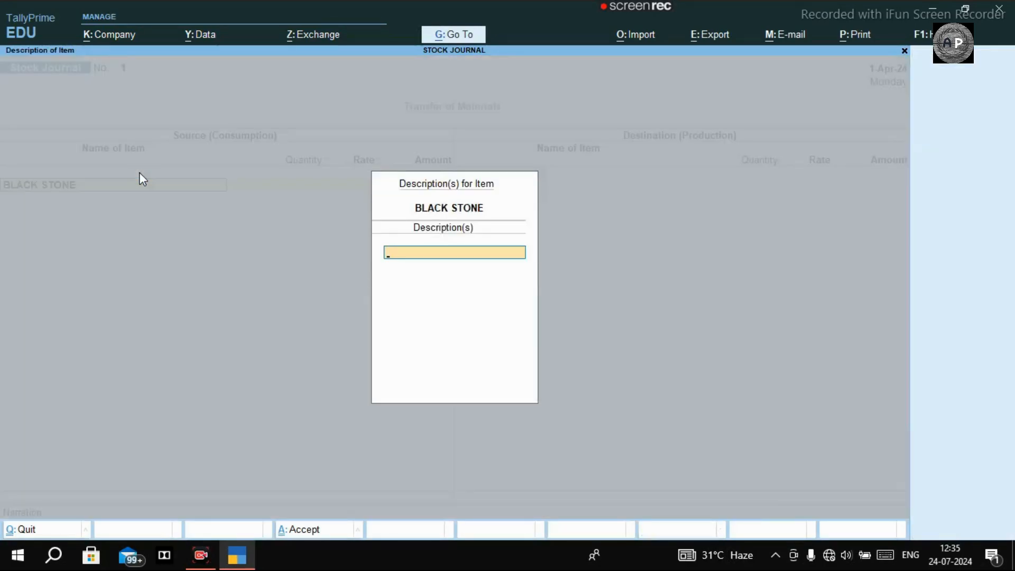
key(Return)
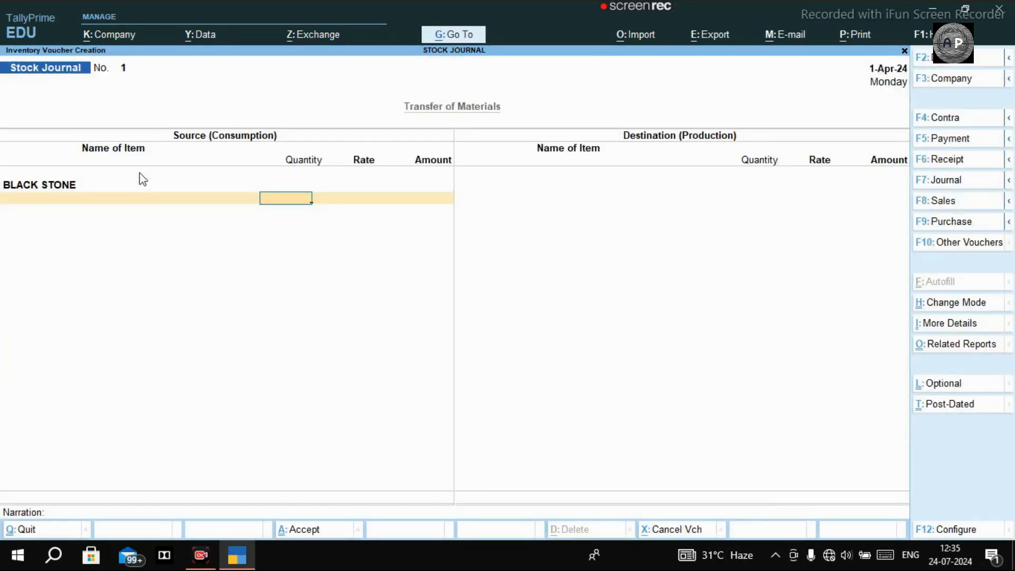
text(2500)
key(Return)
key(Return)
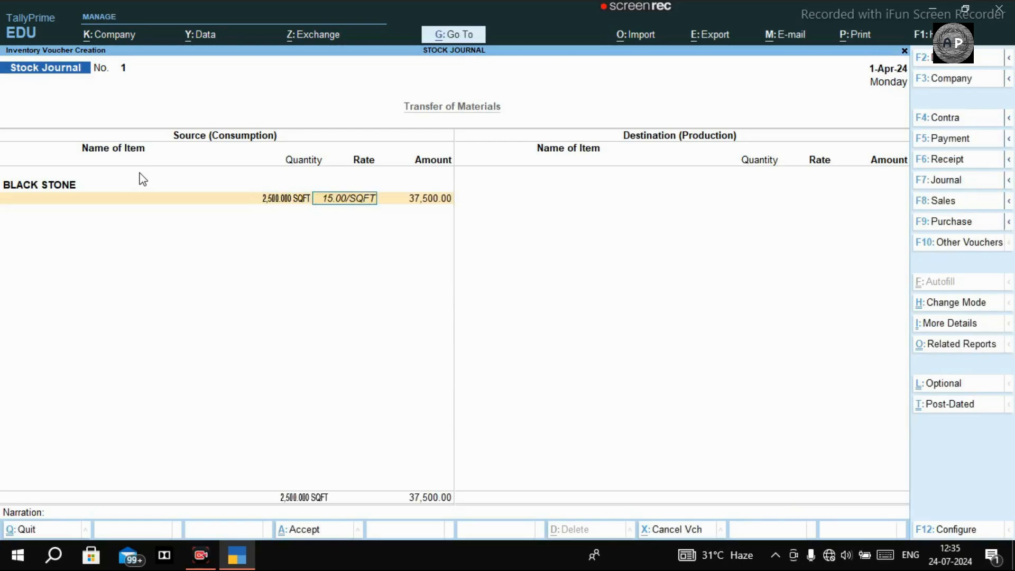
key(Return)
key(Return)
key(Return)
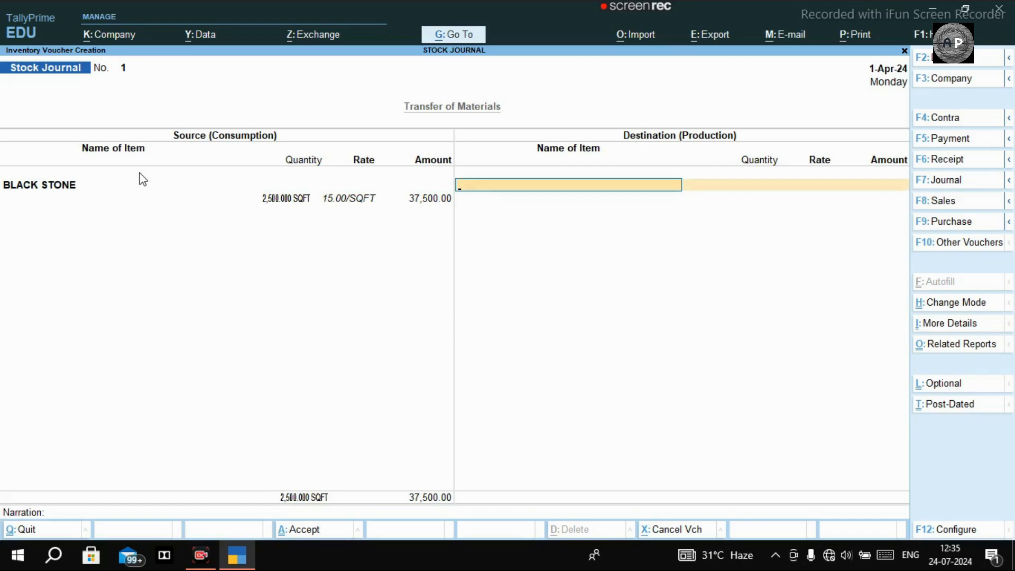
Start a new stock item named BS 30X21 under the MARBLE group for the destination (production) side.
key(alt+c)
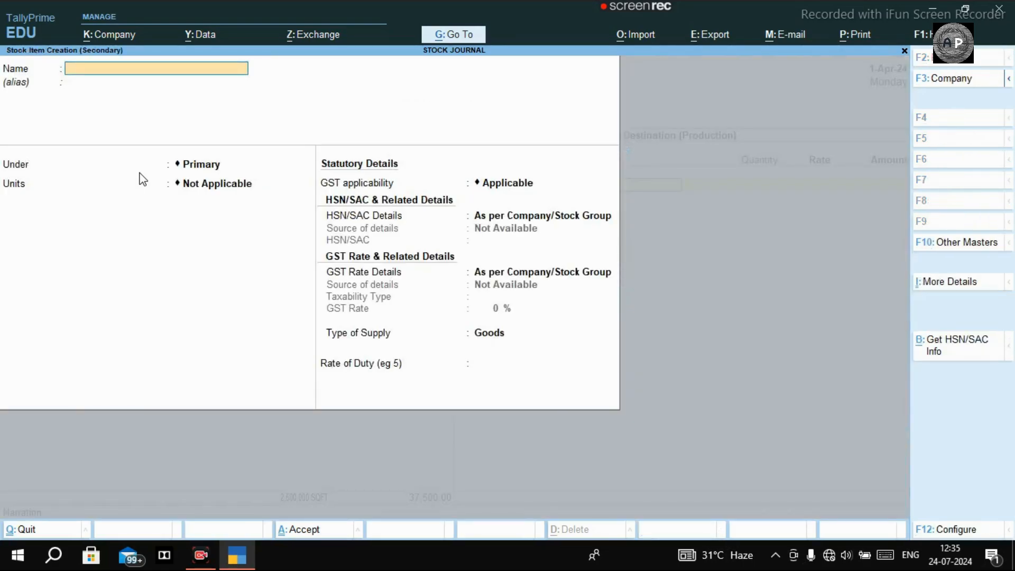
text(BS 30X21)
key(Return)
key(Return)
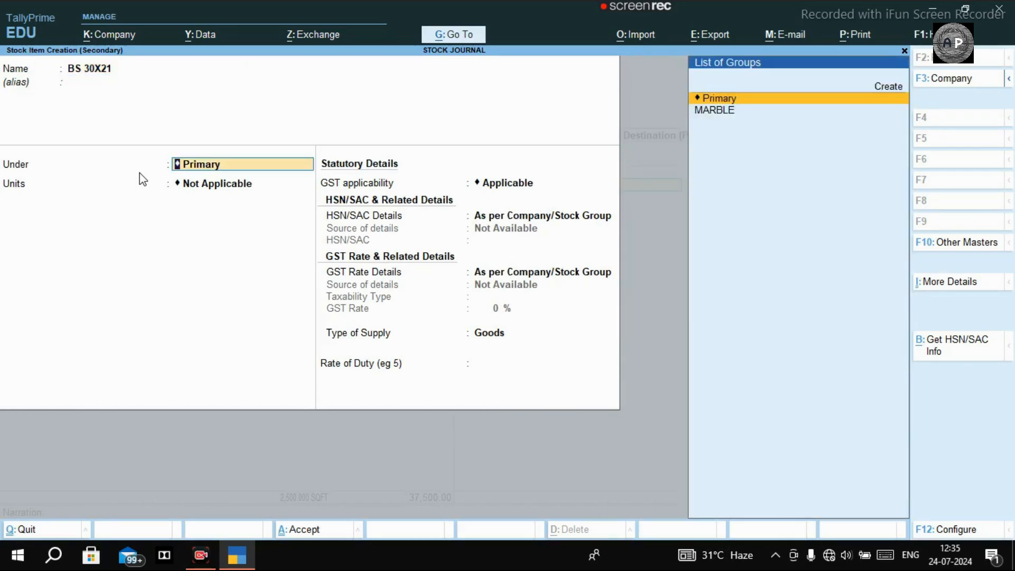
key(Down)
key(Return)
Create a simple unit PCS with quantity code PCS-PIECES and 0 decimal places for the BS 30X21 item.
key(Down)
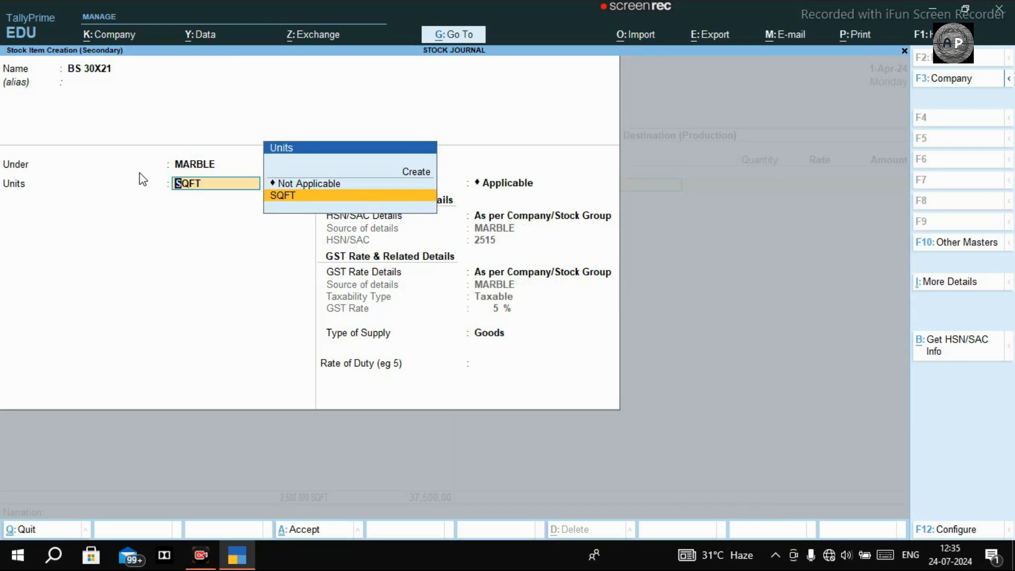
key(alt)
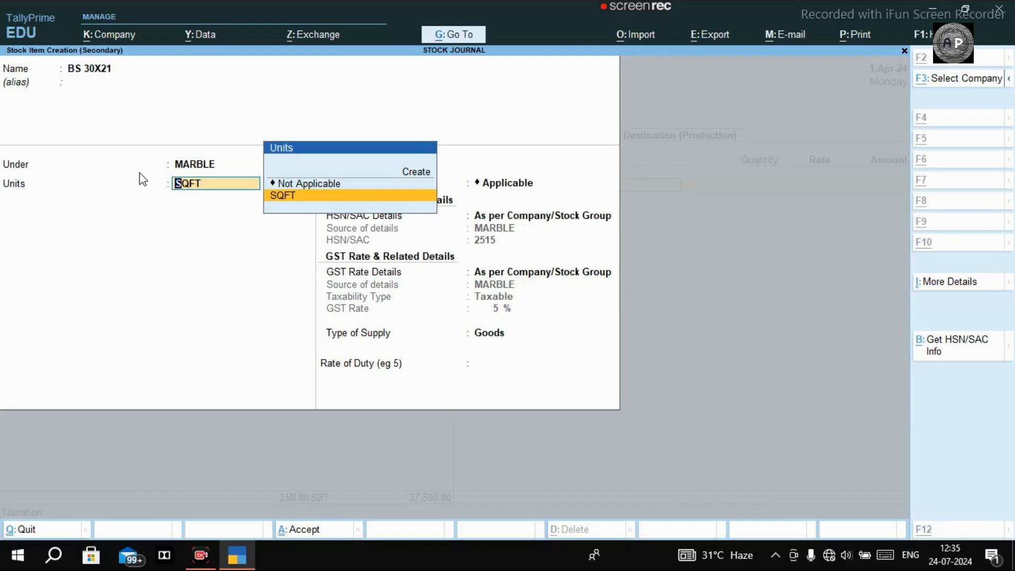
key(alt+c)
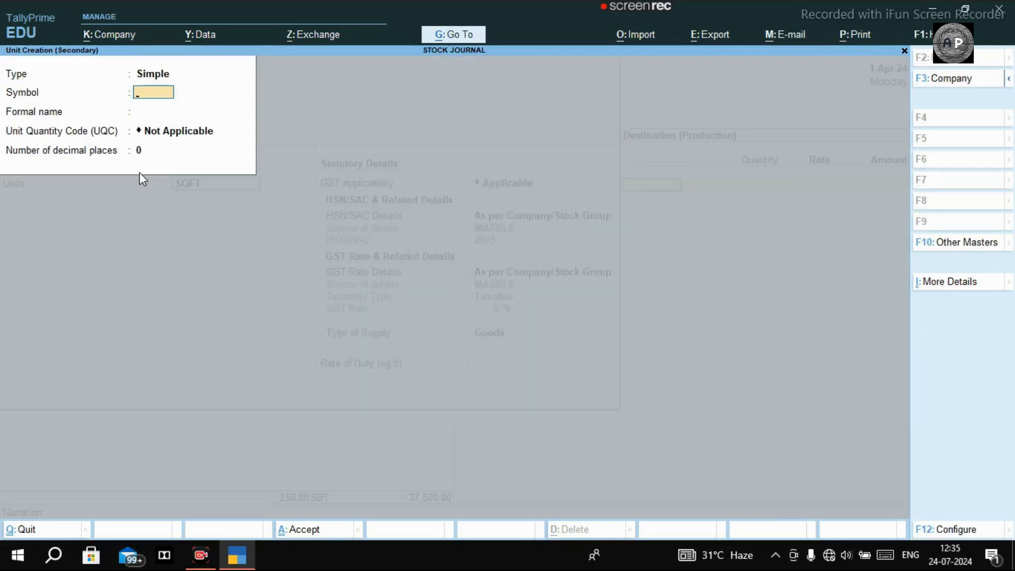
key(BackSpace)
key(Return)
text(PCS)
key(Return)
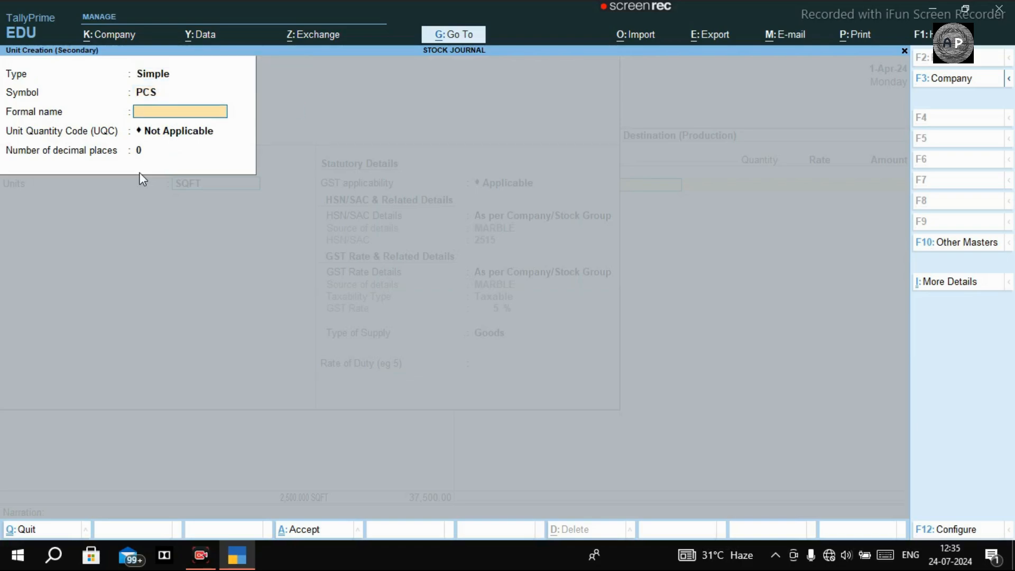
key(Return)
text(PCS)
key(Return)
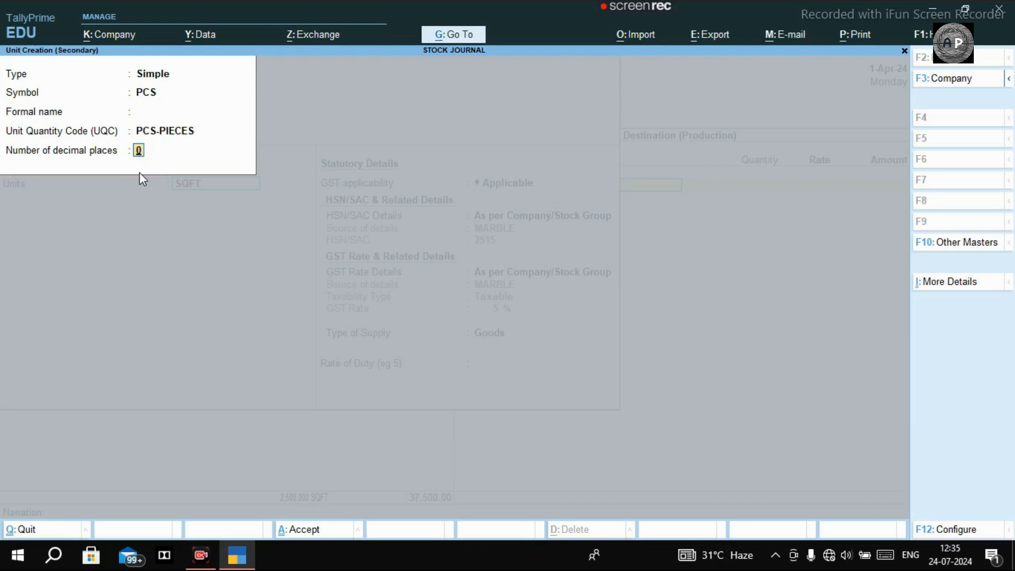
key(Return)
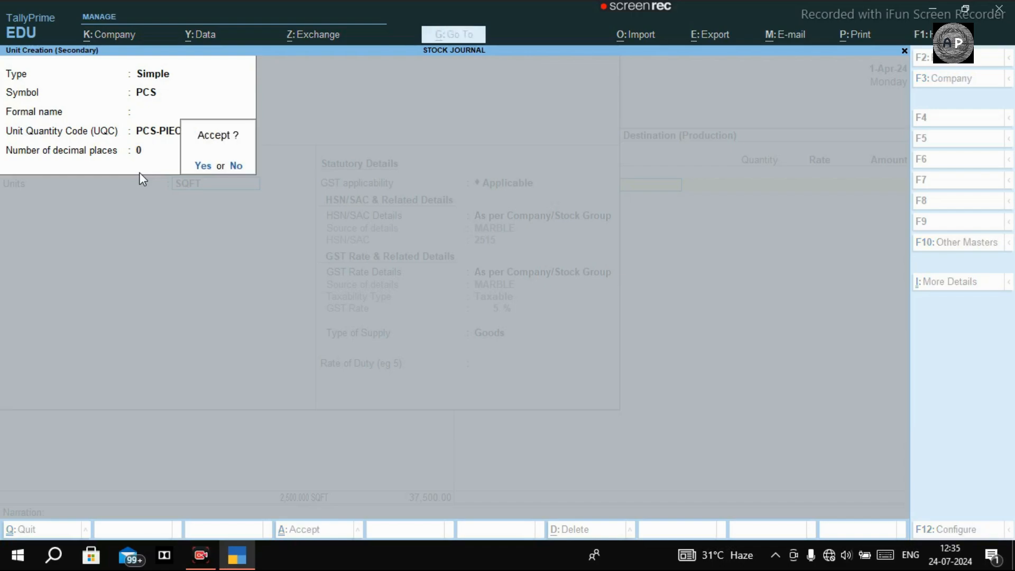
key(Return)
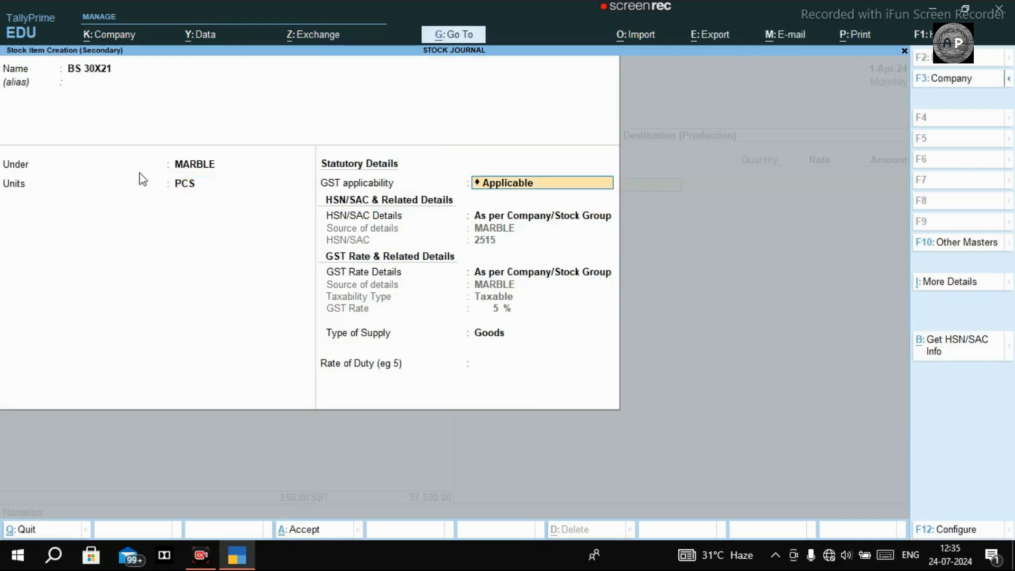
Keep BS 30X21's GST applicable, with HSN/SAC and rate details as per Company/Stock Group and supply type Goods, and save the item.
key(Return)
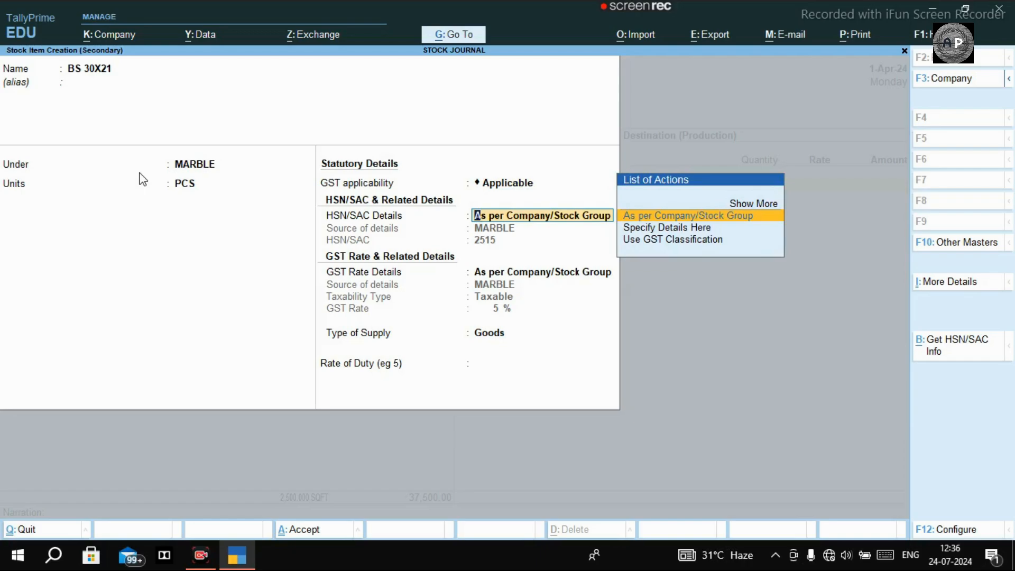
key(Return)
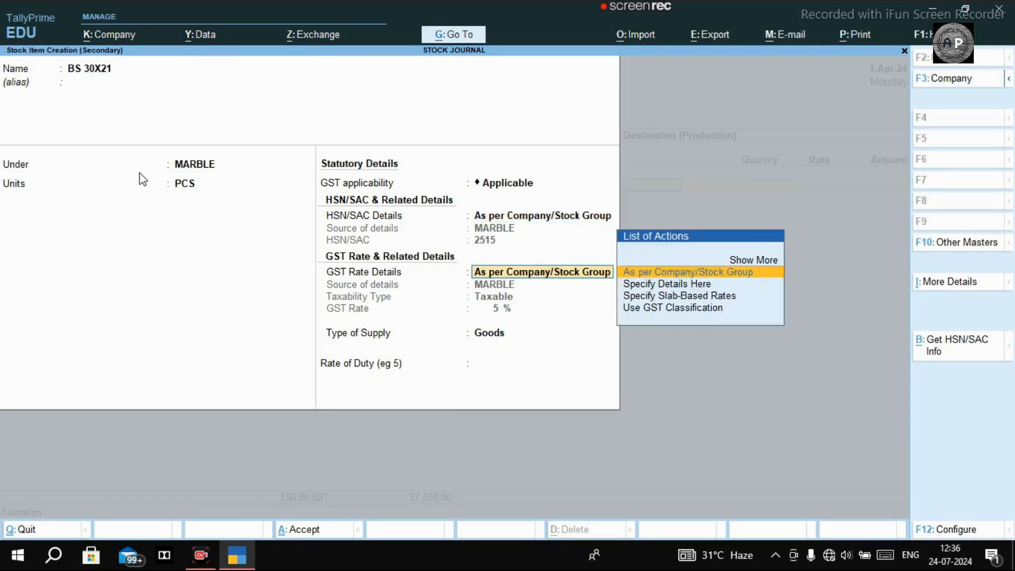
key(Return)
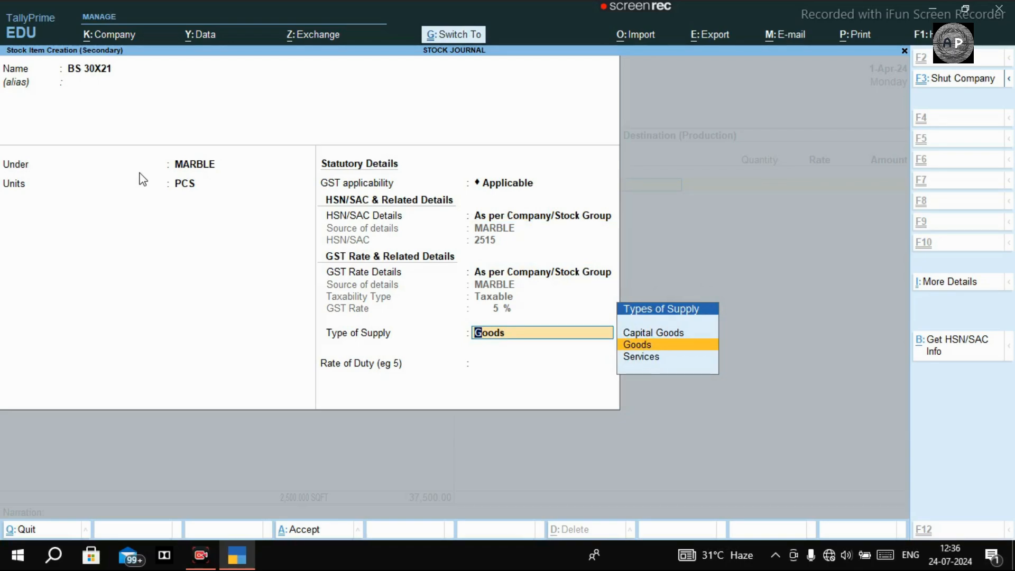
key(ctrl+a)
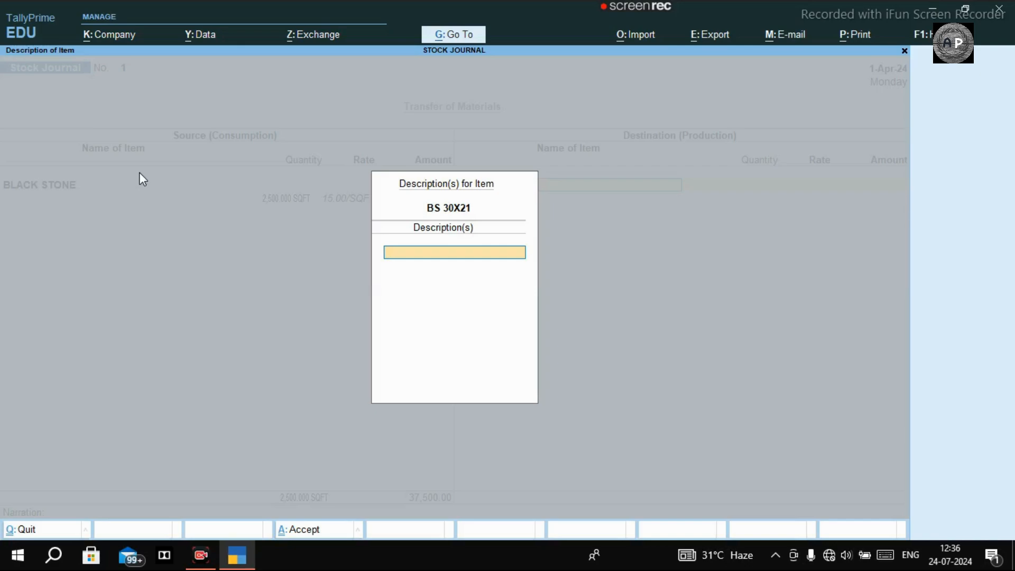
Leave BS 30X21's description blank, calculate 30*21/144 and 2500/4.375, and set the item's destination quantity to 100 PCS.
key(Return)
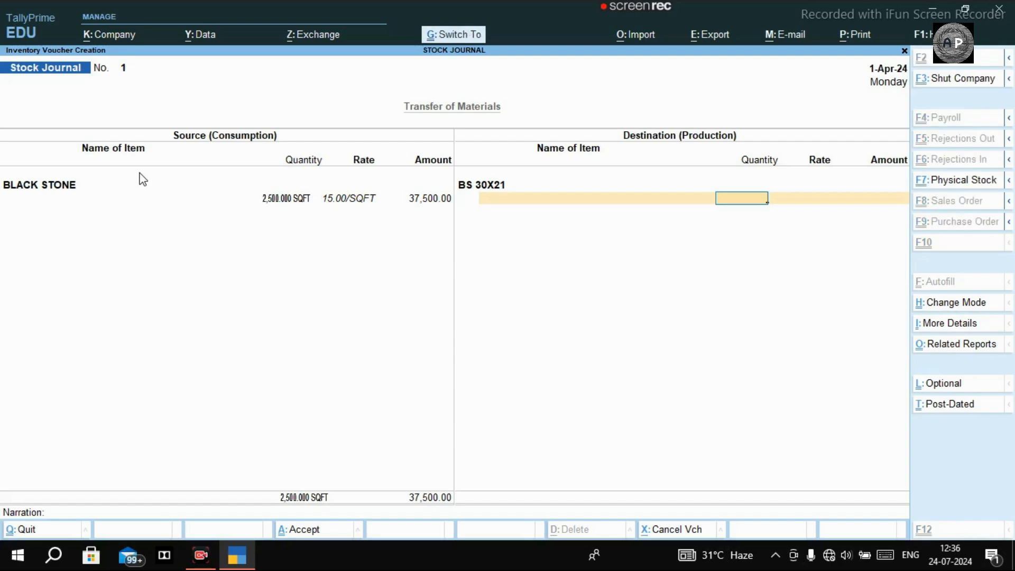
key(ctrl+n)
text(30*21/)
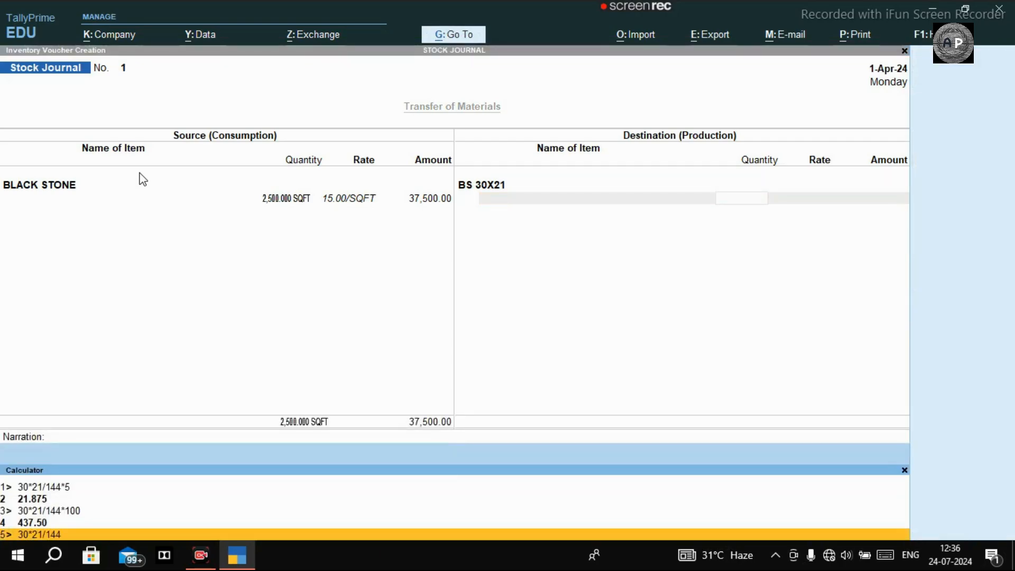
text(144)
key(Return)
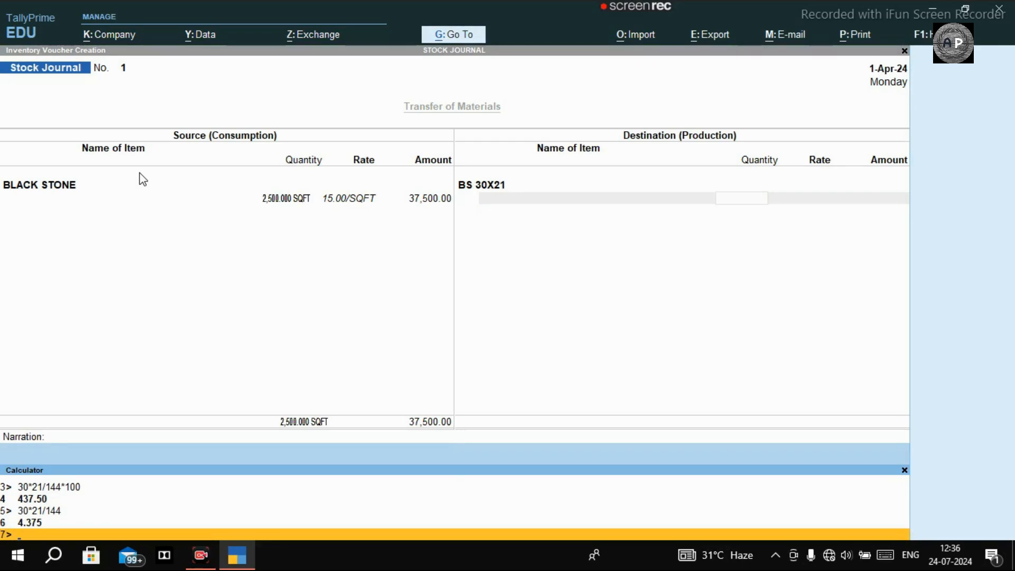
text(2500/4.375)
key(Return)
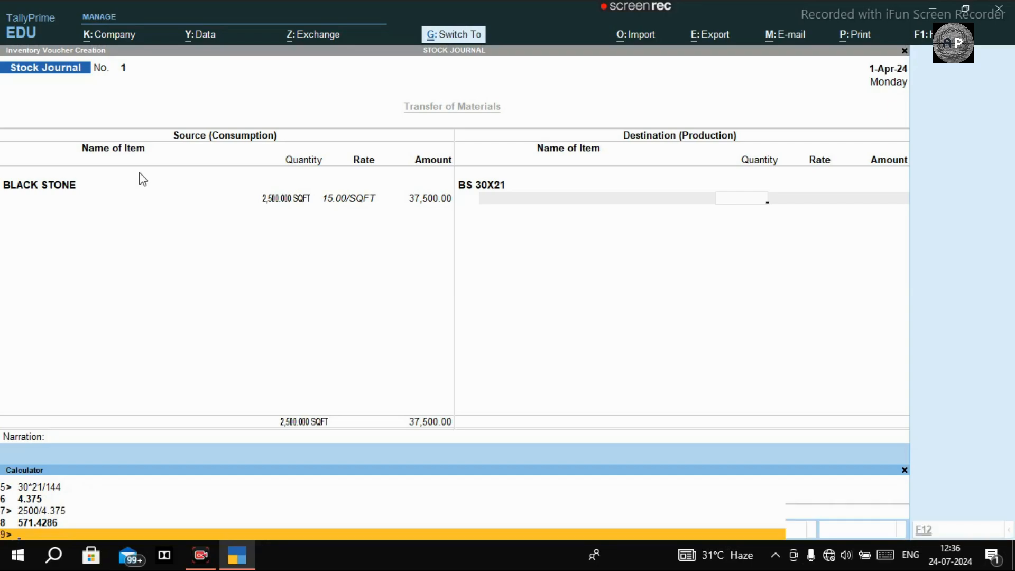
key(ctrl+n)
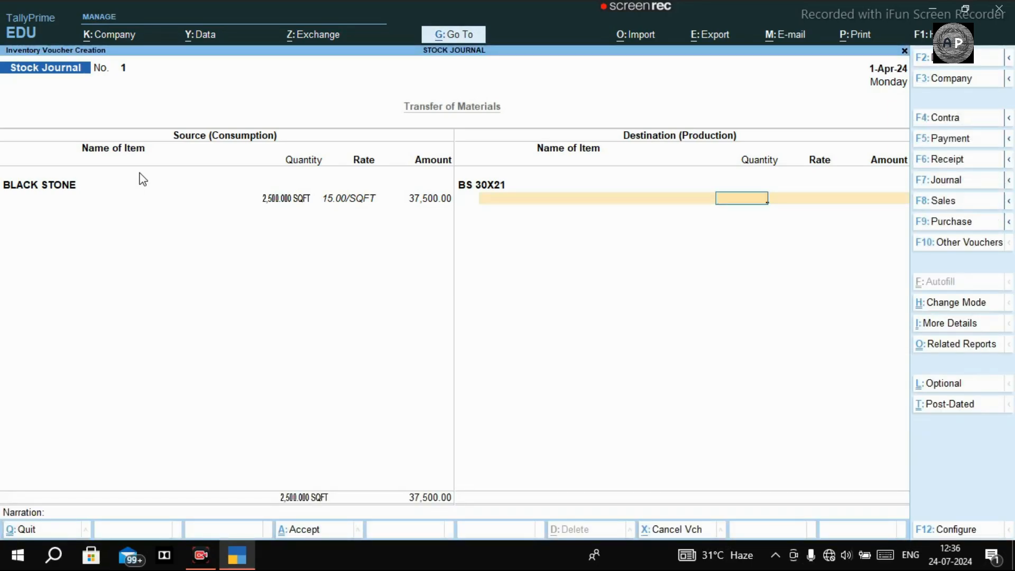
text(100)
key(Return)
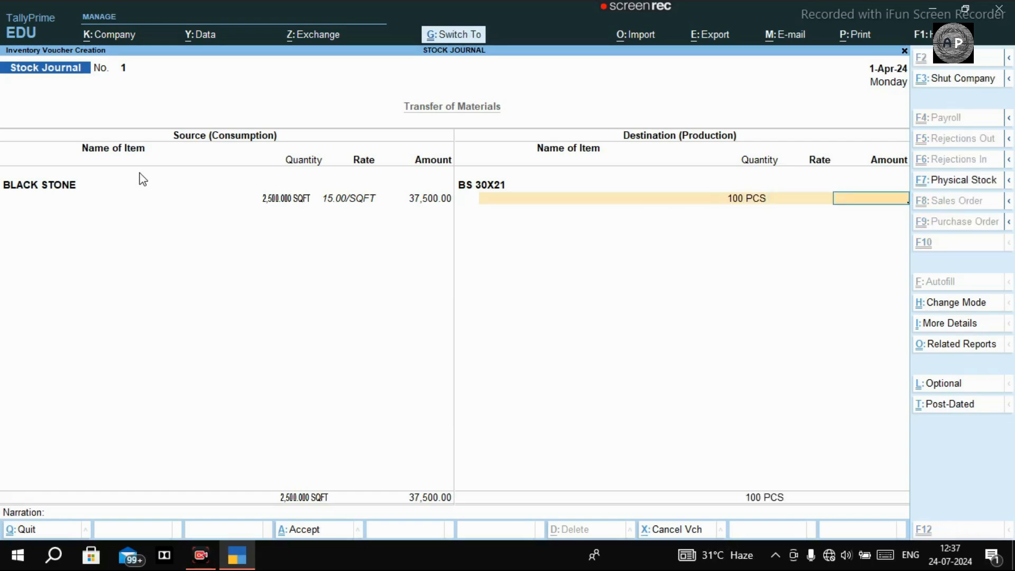
Calculate 30*21/144*100 and enter 437.50 as the amount for BS 30X21.
key(ctrl+n)
text(30*21)
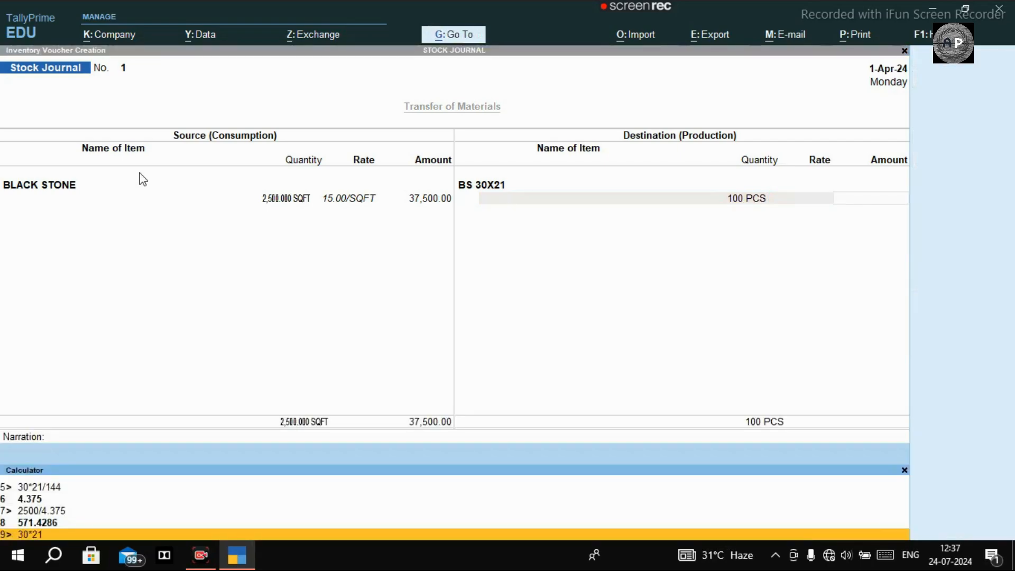
text(/144*100)
key(Return)
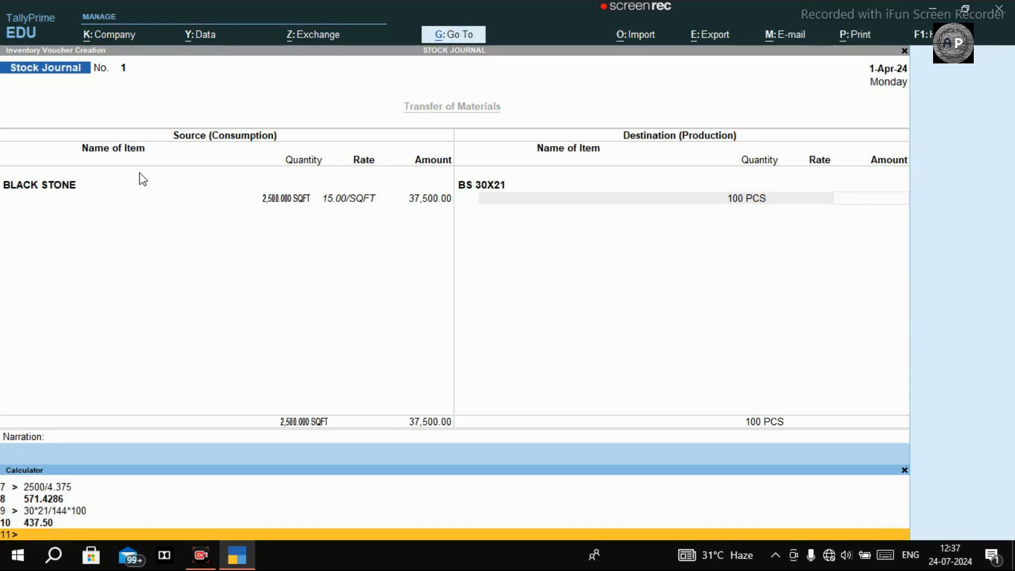
key(ctrl)
key(ctrl+n)
text(437.5)
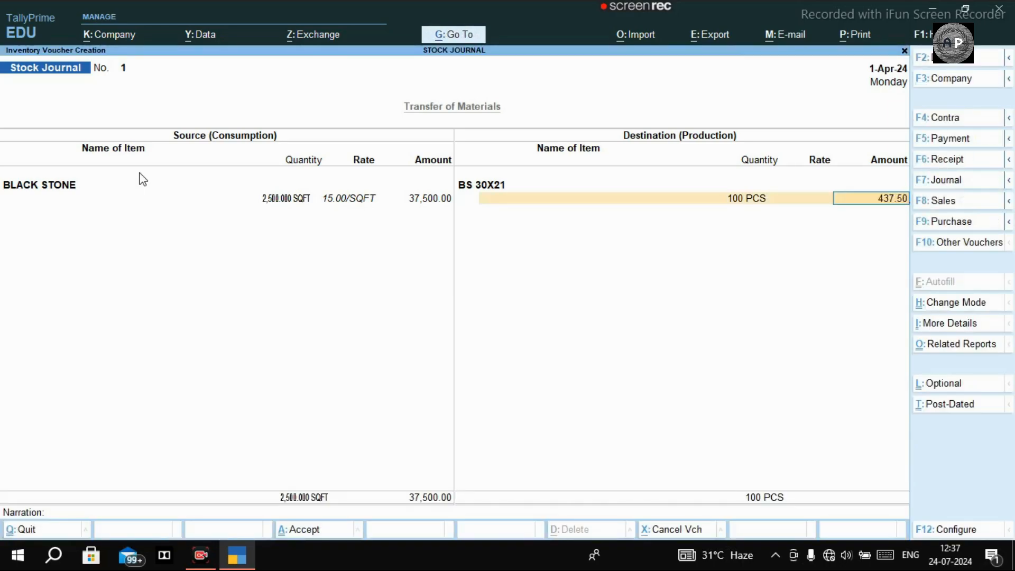
key(Return)
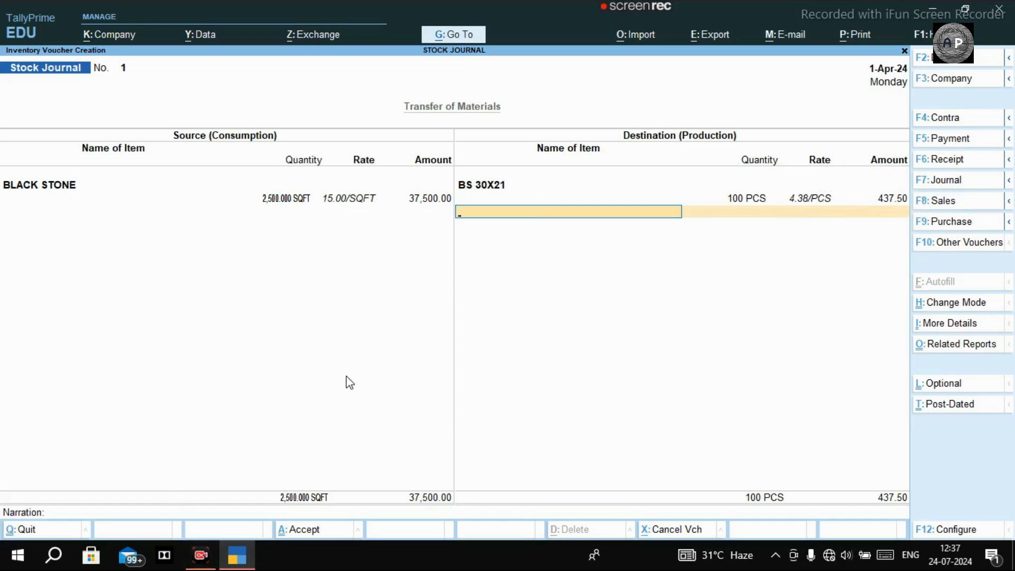
key(ctrl+n)
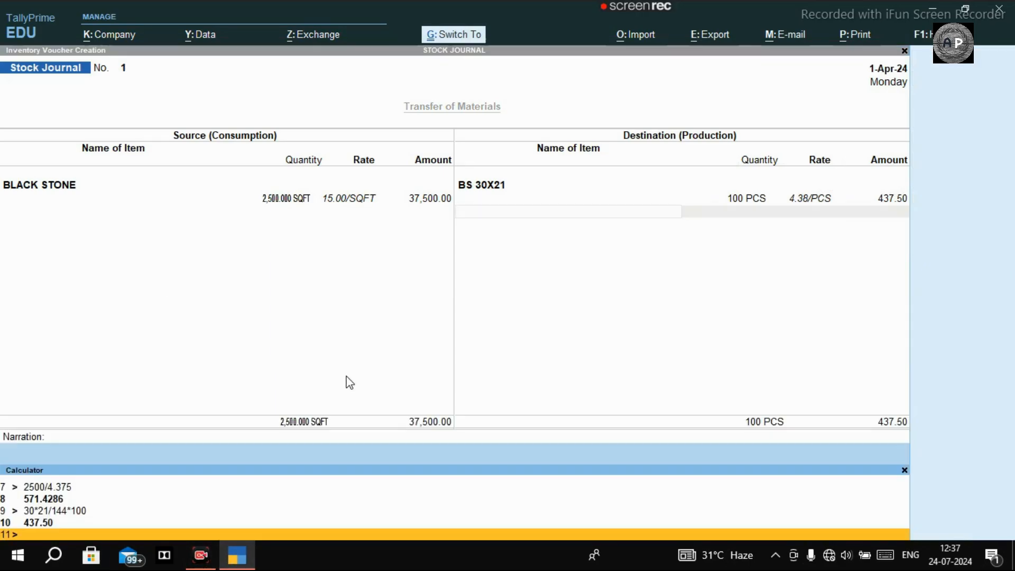
key(ctrl+n)
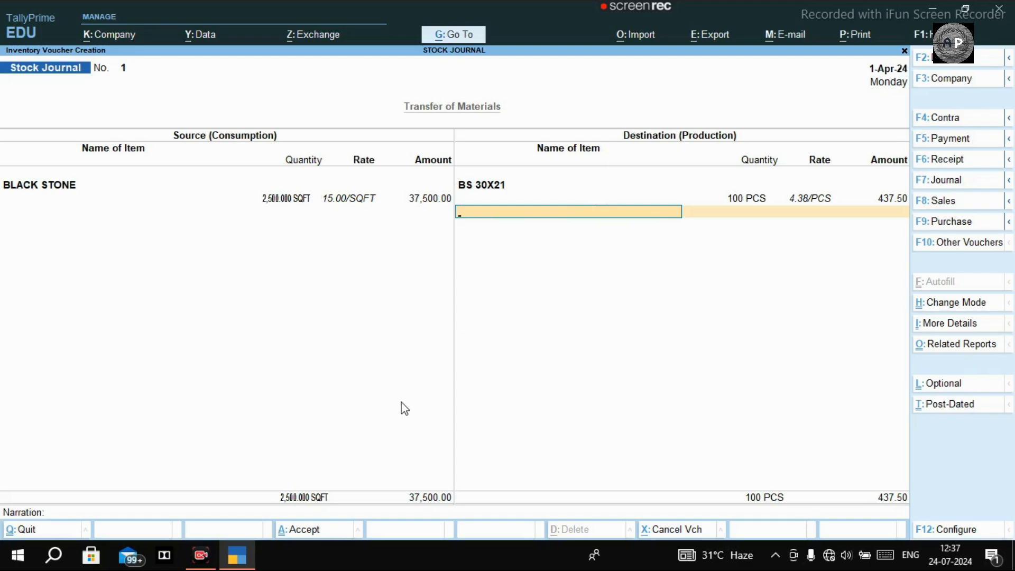
Create the destination stock item BS 36X21 under the MARBLE group with unit PCS, and leave its description blank.
key(alt+c)
text(BS)
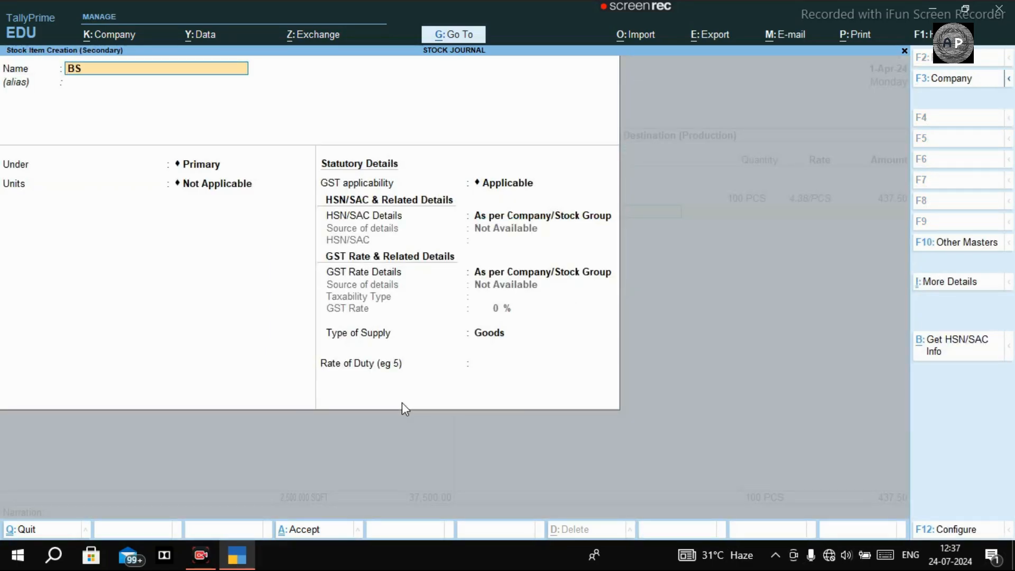
text( 36X21)
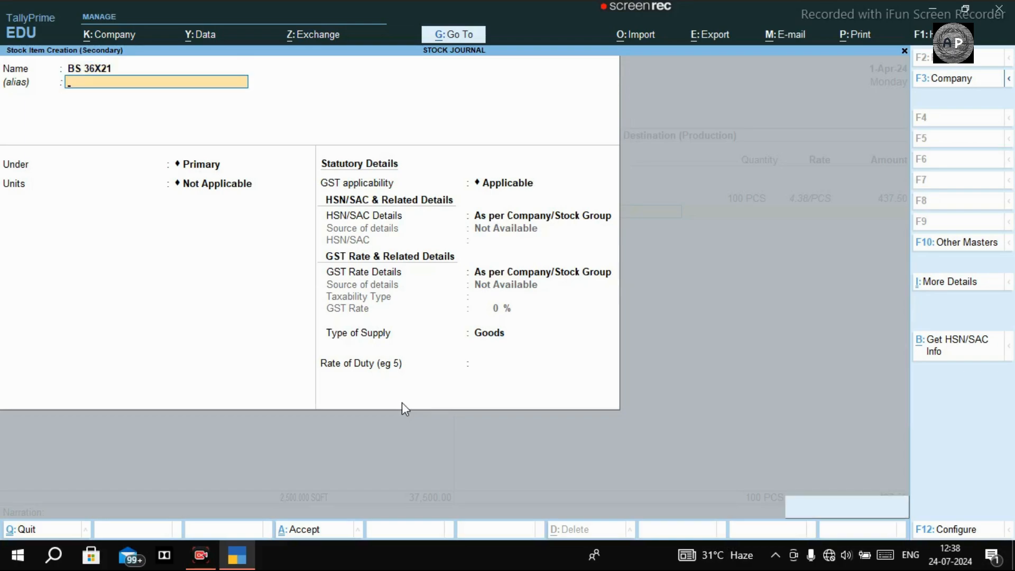
key(Return)
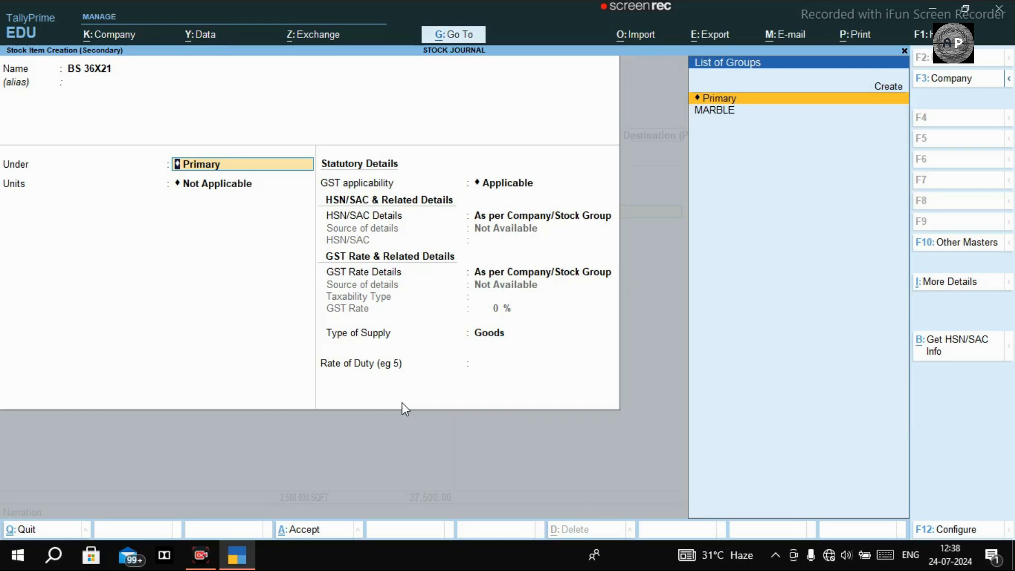
key(Down)
key(Return)
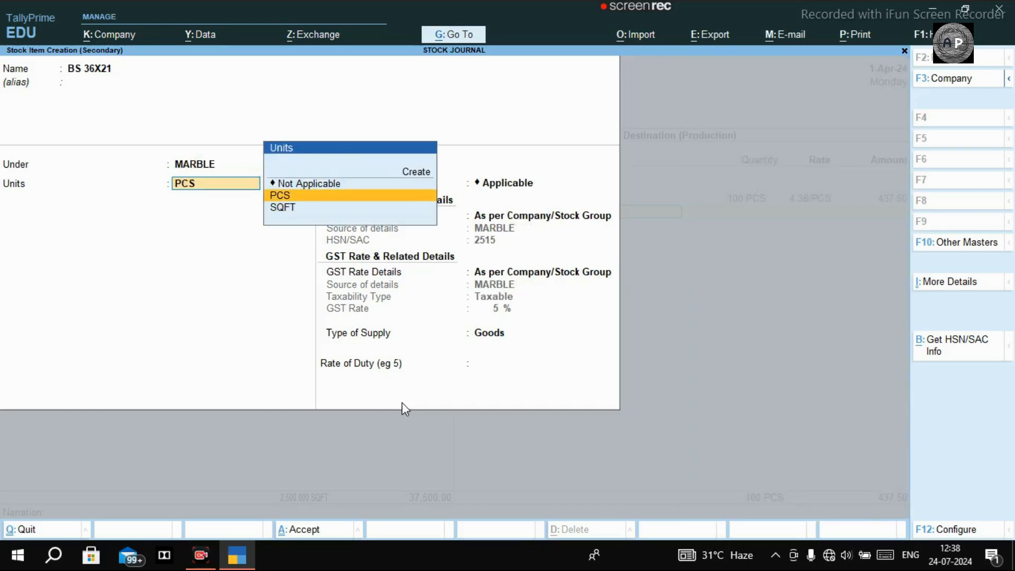
key(Return)
key(Return)
key(ctrl+a)
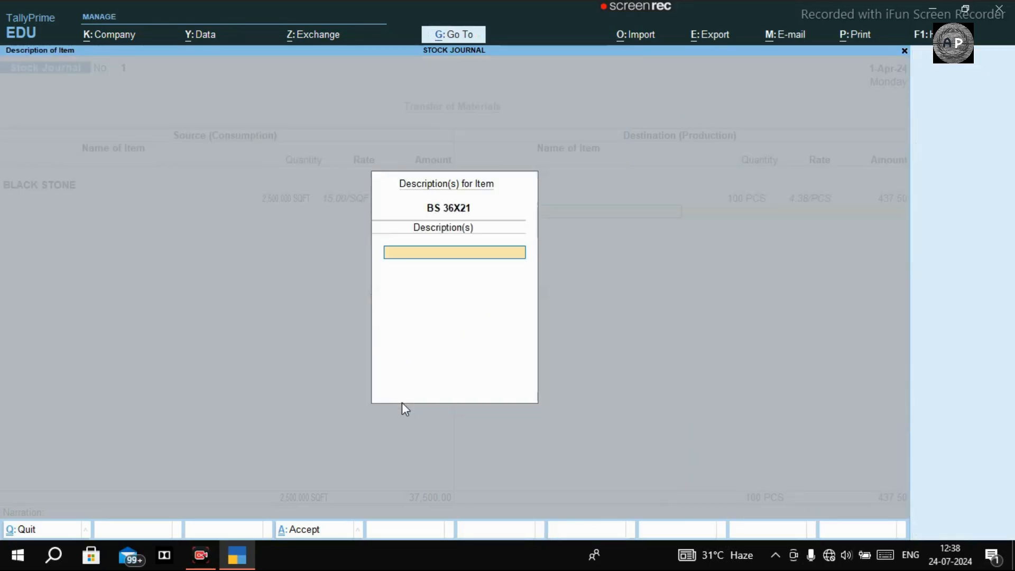
key(Return)
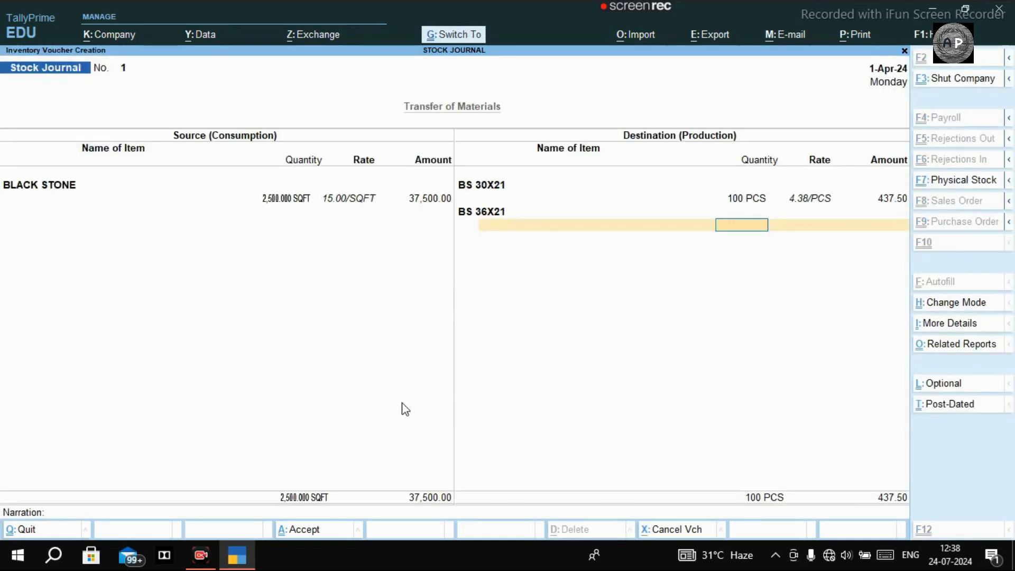
Calculate the BS 36X21 piece area (36*21/144), the remaining area (2500-437.50) and the pieces it yields (2062.50/5.25).
key(ctrl+n)
text(36*21/144)
key(Return)
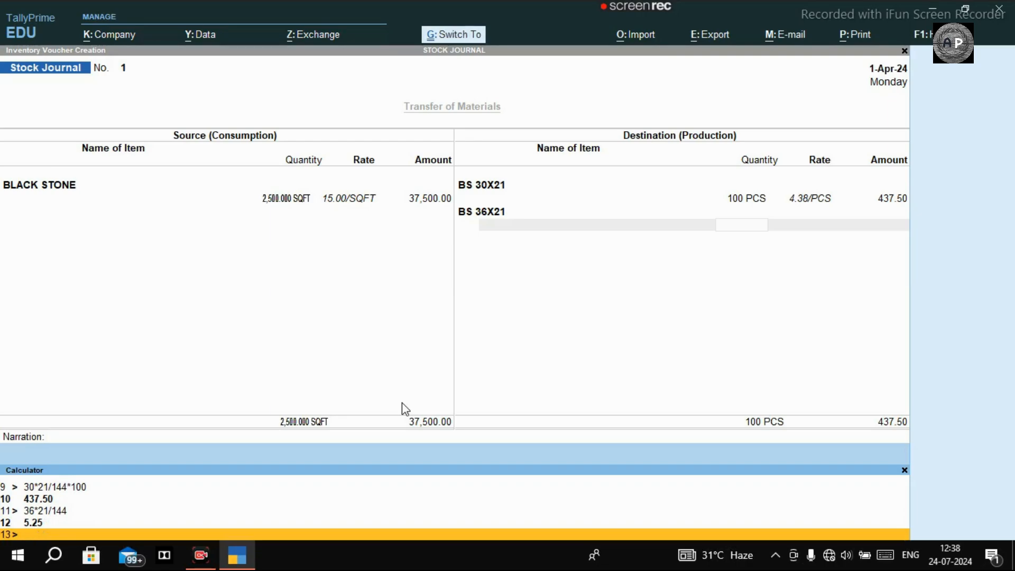
key(ctrl+n)
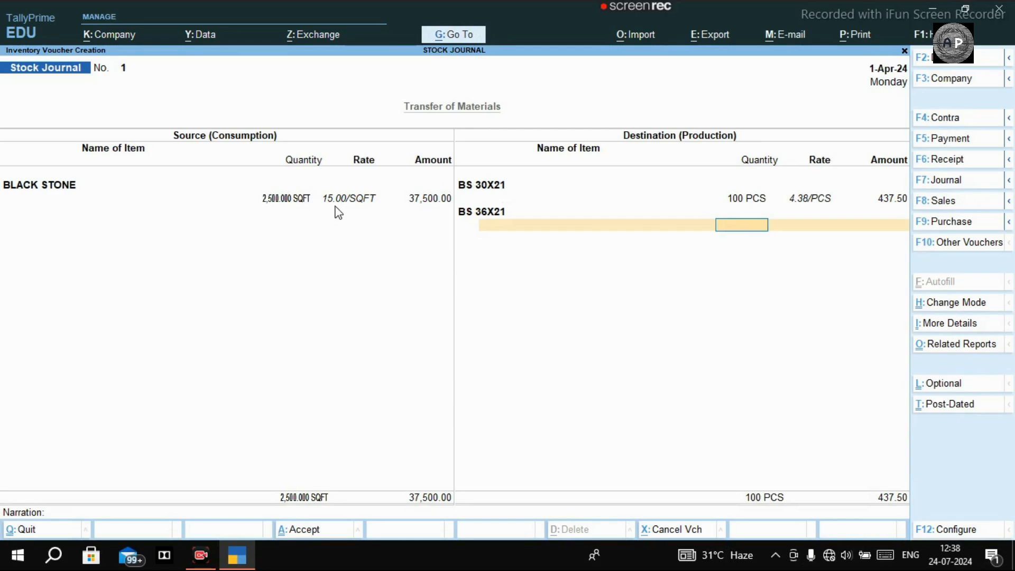
key(ctrl+n)
text(2500)
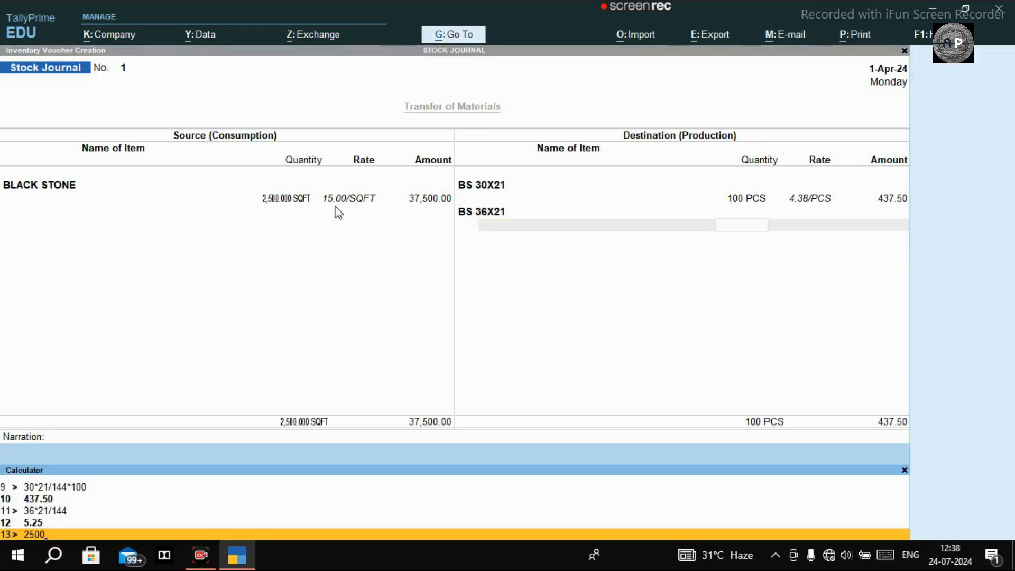
text(-437.50)
key(Return)
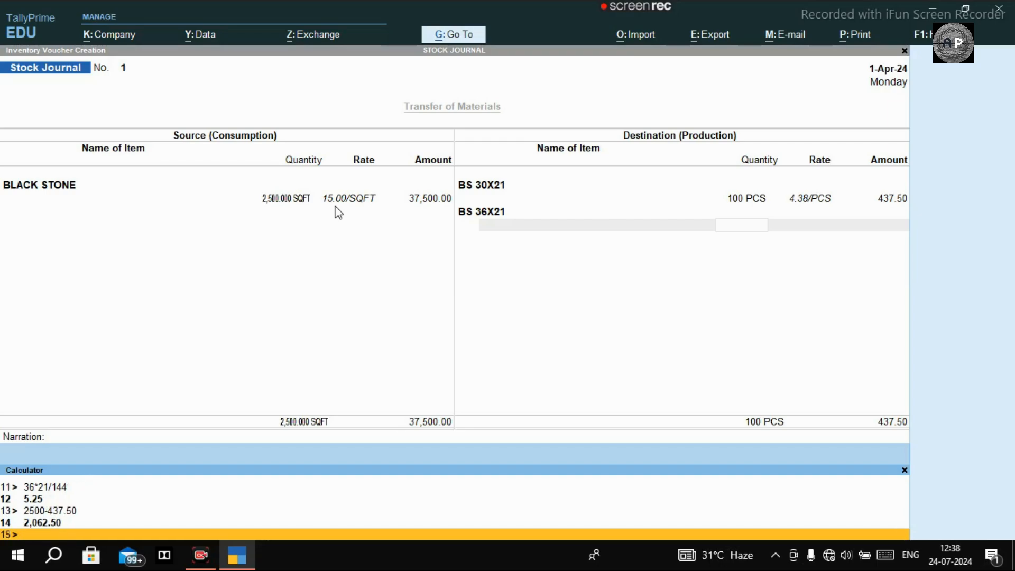
text(2062.50/5.25)
key(Return)
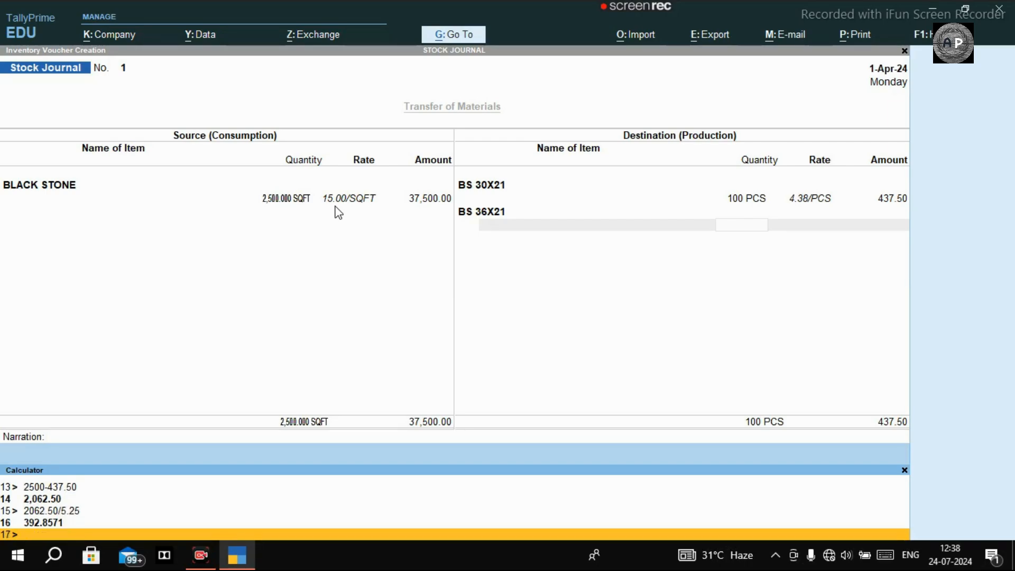
key(ctrl+n)
key(ctrl+n)
key(ctrl+n)
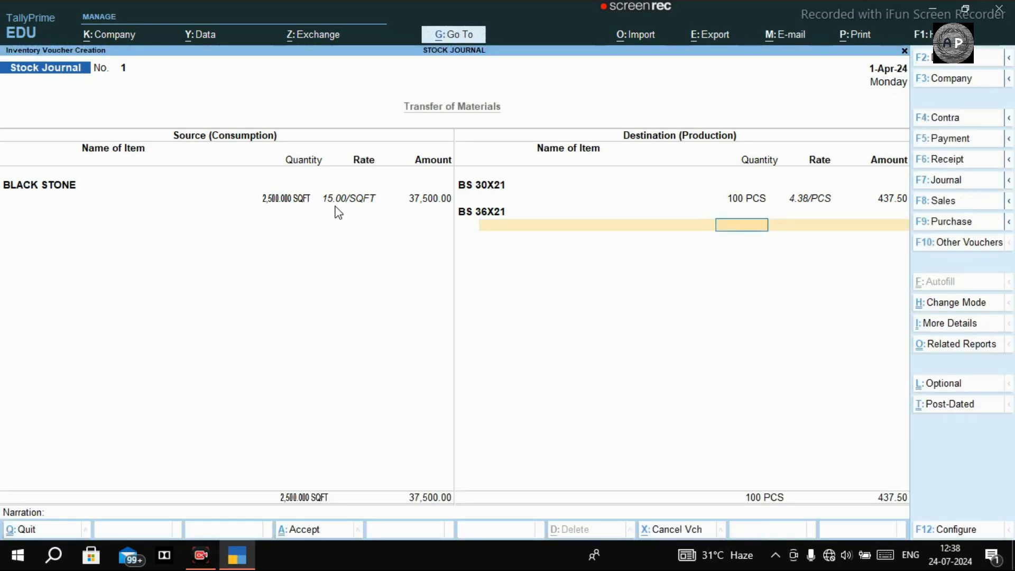
Set the destination quantity of BS 36X21 to 392 PCS, leaving its rate blank.
text(392)
key(Return)
key(Return)
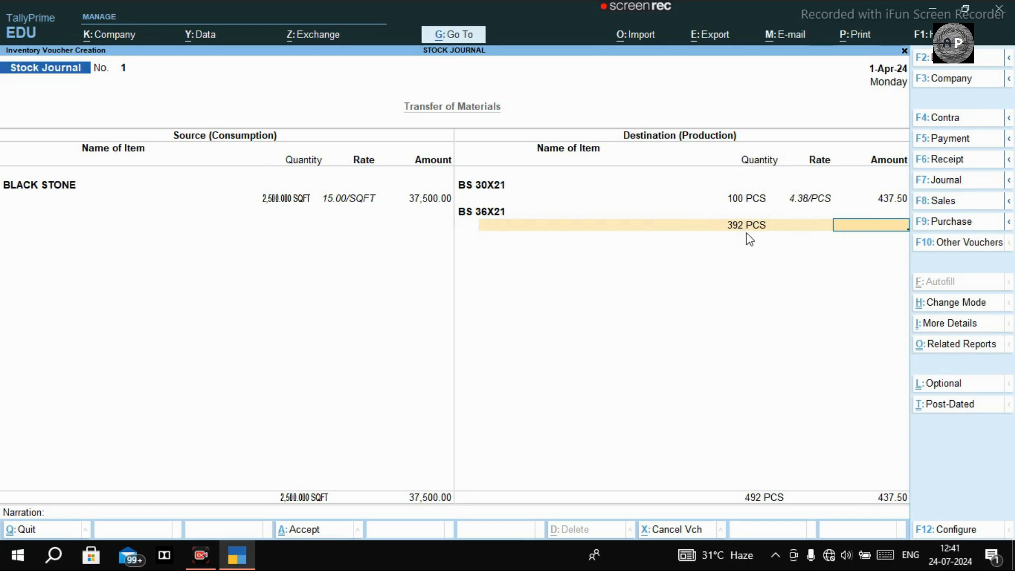
Calculate the total pieces (100+392) and the cost per piece (37500/492), and return to the voucher.
key(ctrl)
key(ctrl+n)
text(1)
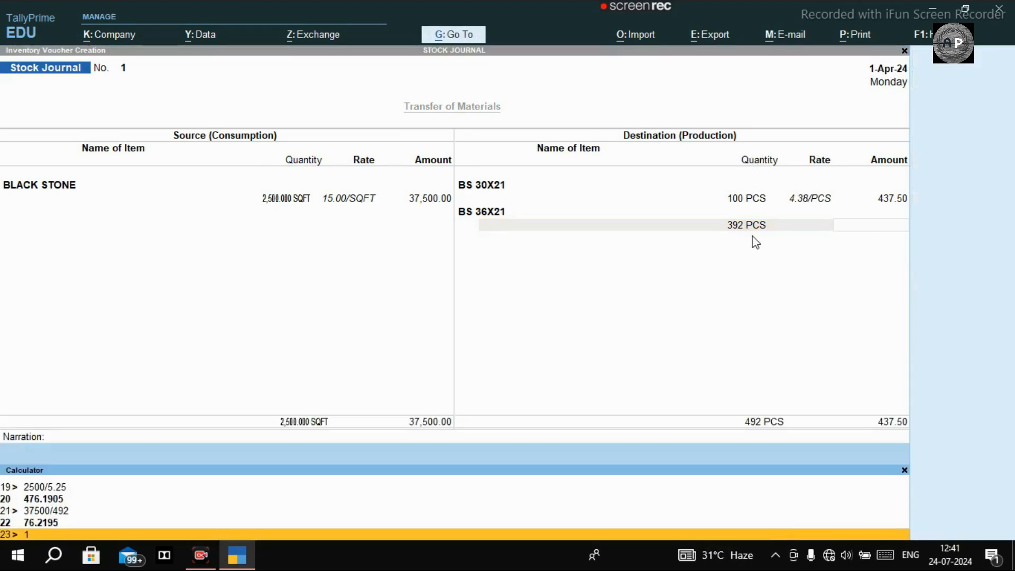
text(00+392)
key(Return)
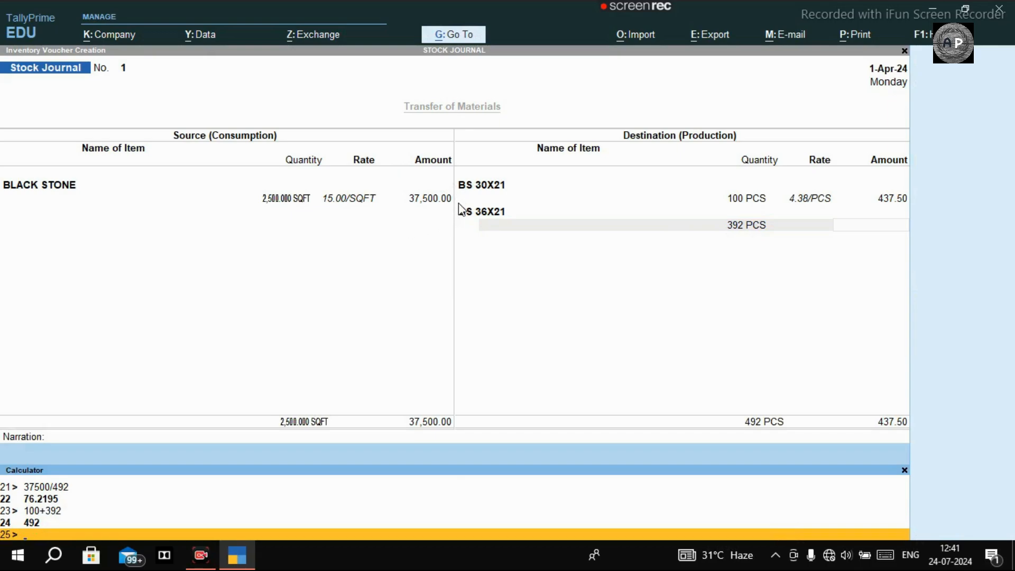
text(37500/492)
key(Return)
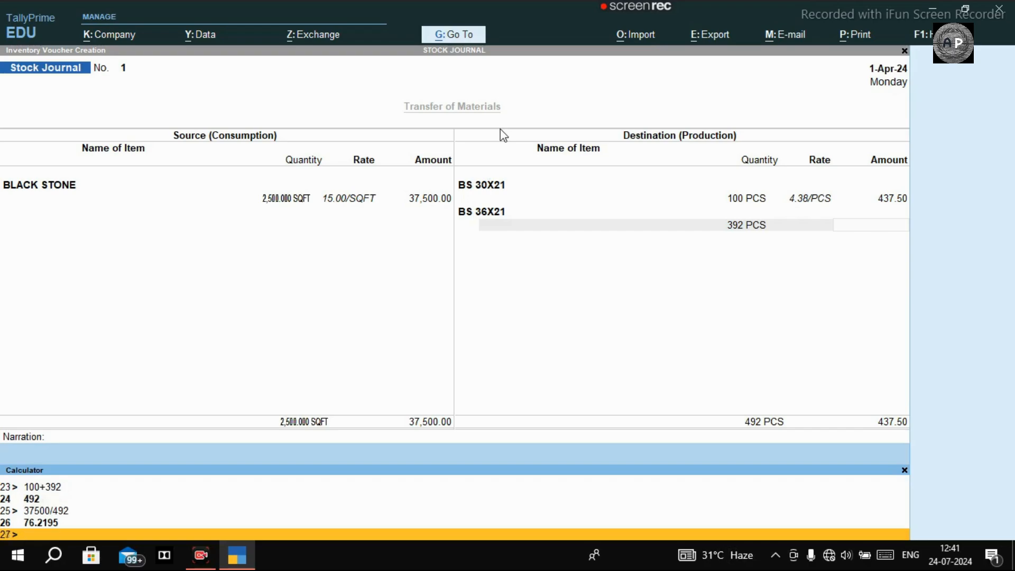
key(ctrl+m)
Set the rate of BS 30X21 to 76.219 per PCS and accept the recalculated amount.
click(799, 200)
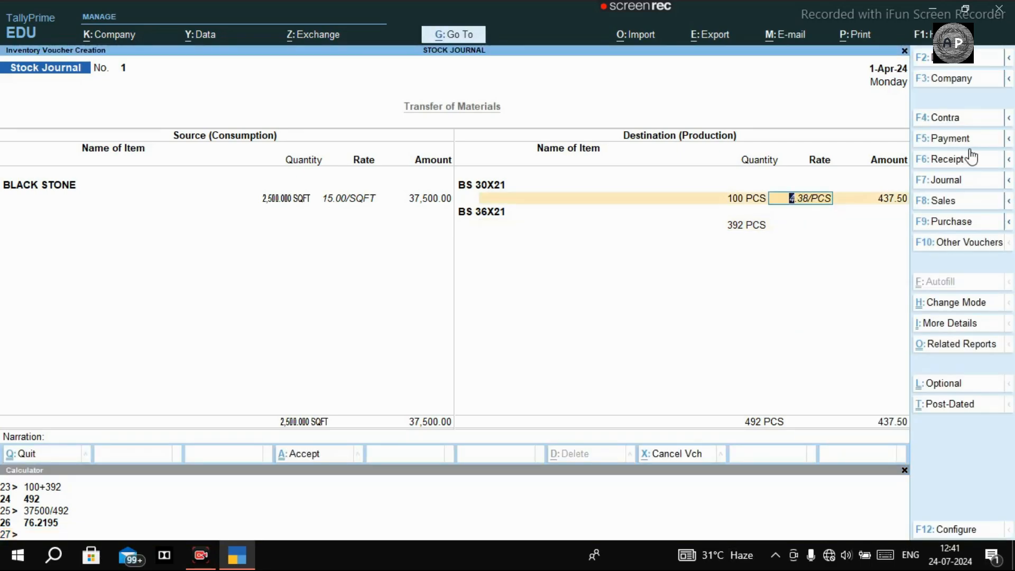
text(76.219)
key(Return)
key(Return)
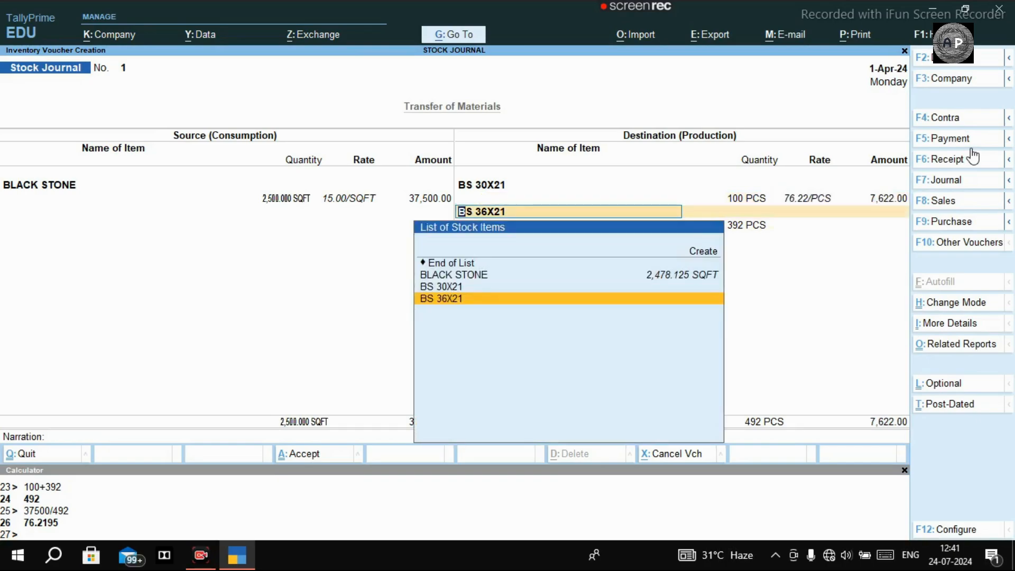
Set the rate of BS 36X21 to 76.219 per PCS, trim its amount to 29,878.00 and end the item list.
key(Return)
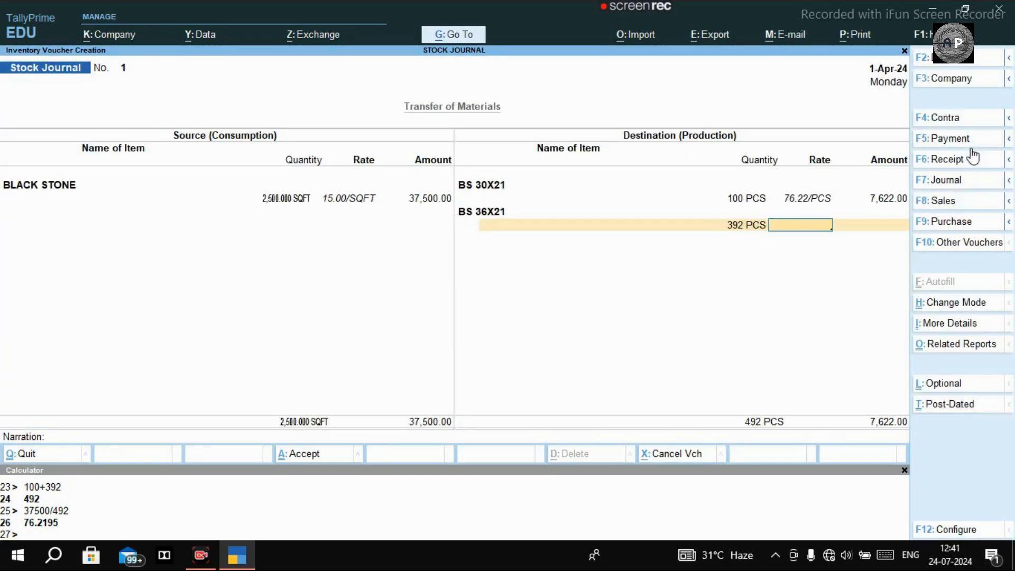
text(76.219)
key(Return)
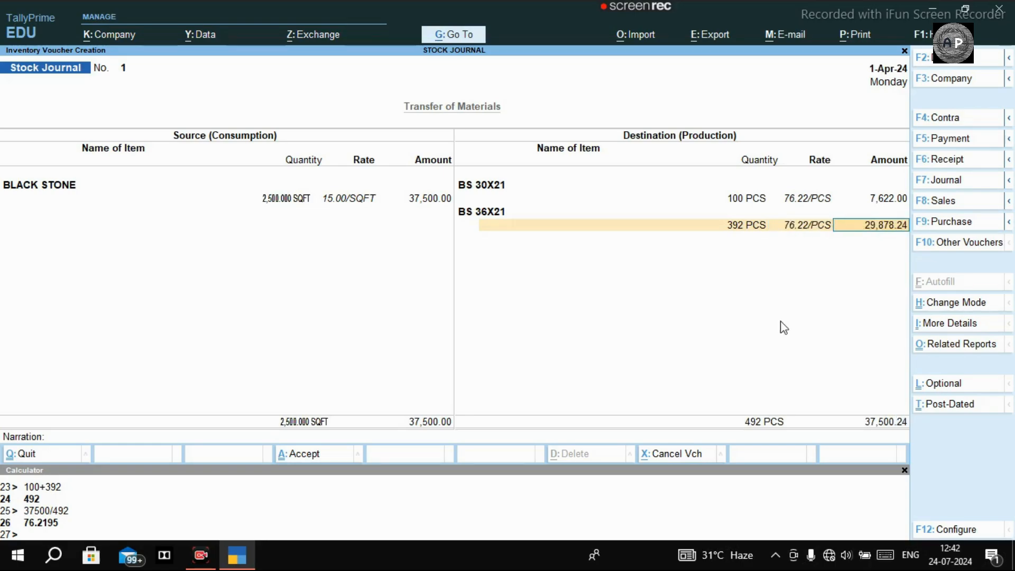
key(ctrl)
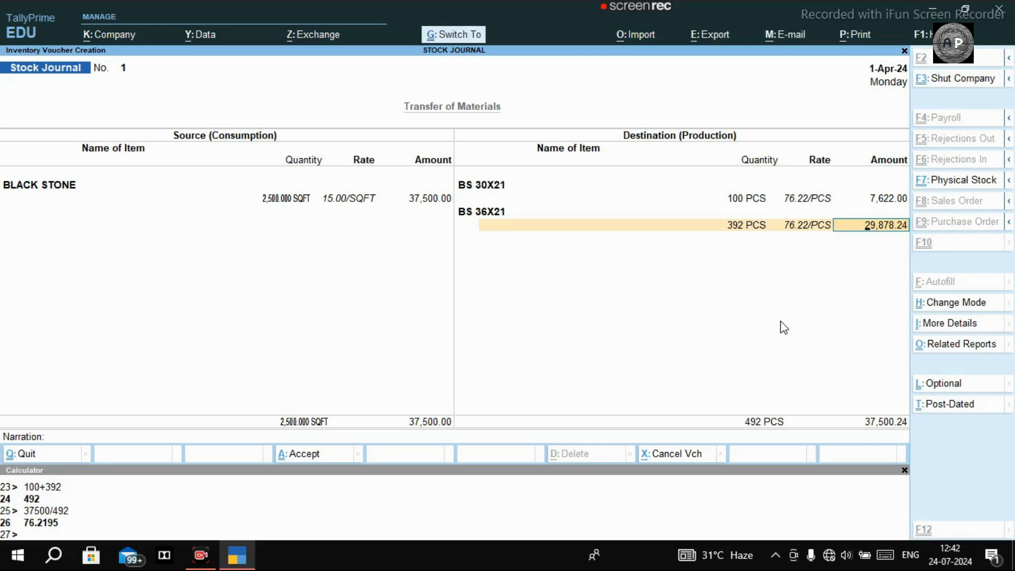
key(BackSpace)
key(BackSpace)
key(Return)
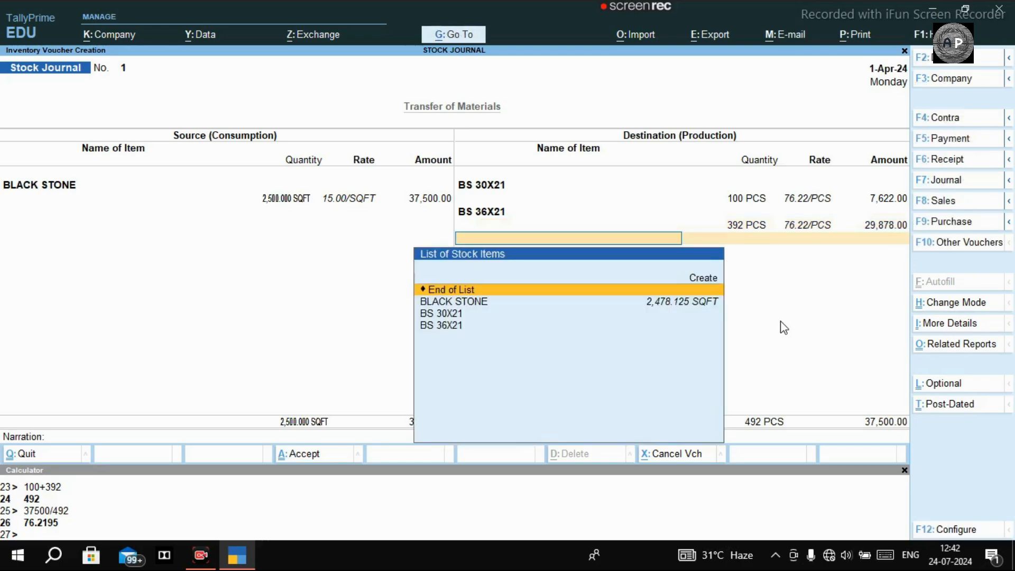
key(Return)
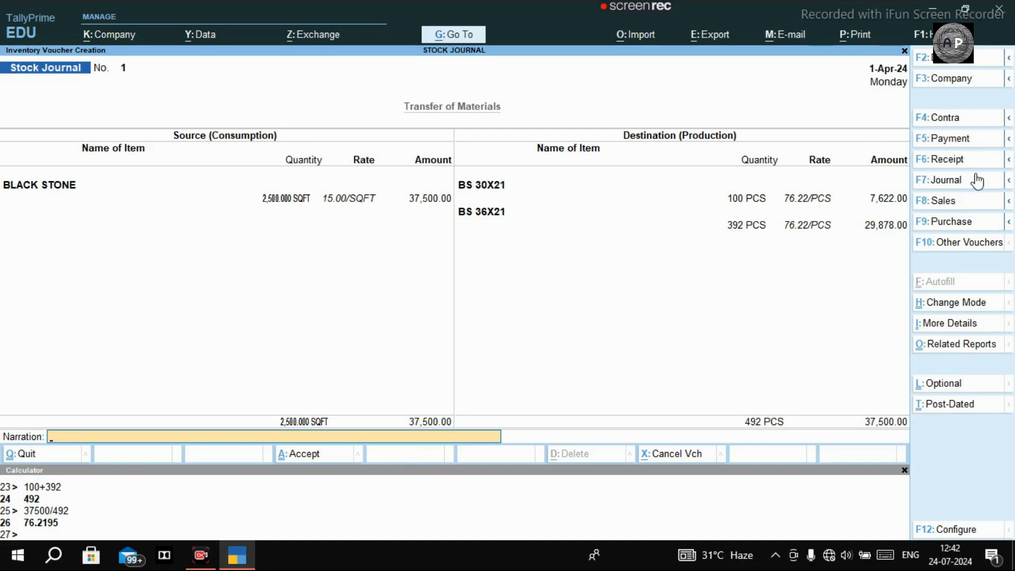
Save the Stock Journal voucher, leave voucher entry and close the calculator to return to the Gateway of Tally.
key(ctrl)
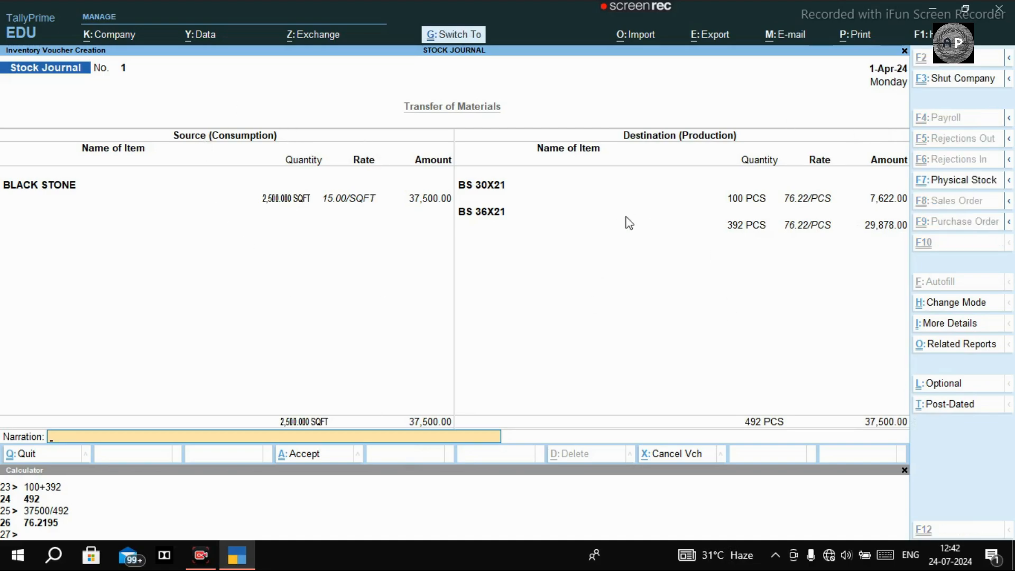
key(ctrl+a)
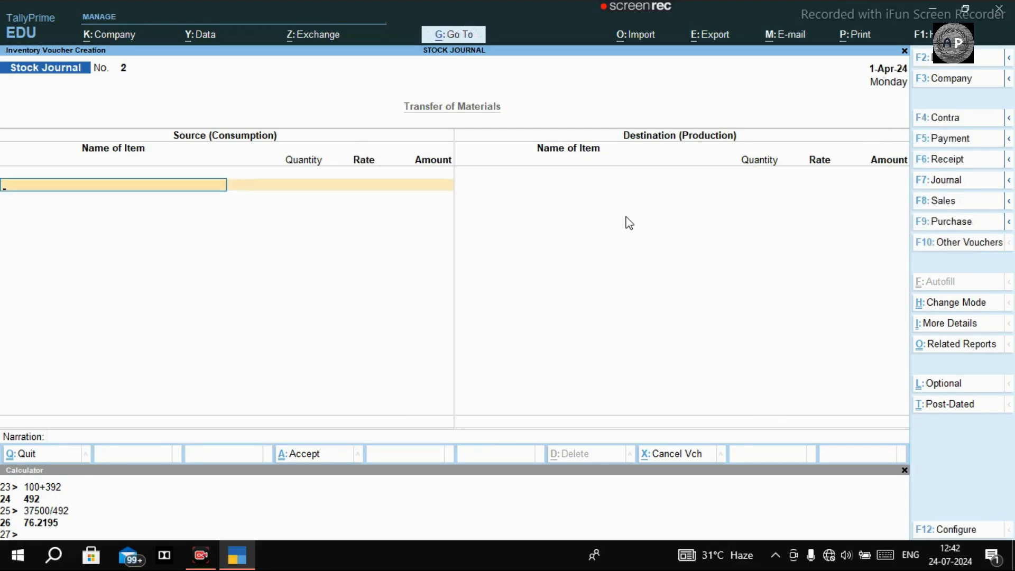
key(Escape)
key(y)
key(Escape)
key(n)
key(ctrl+n)
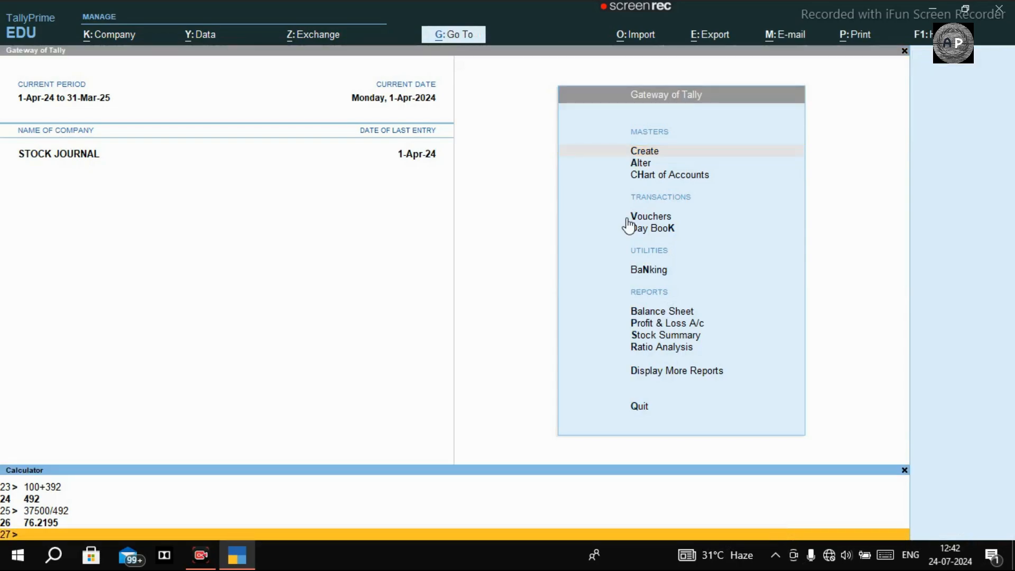
key(ctrl+n)
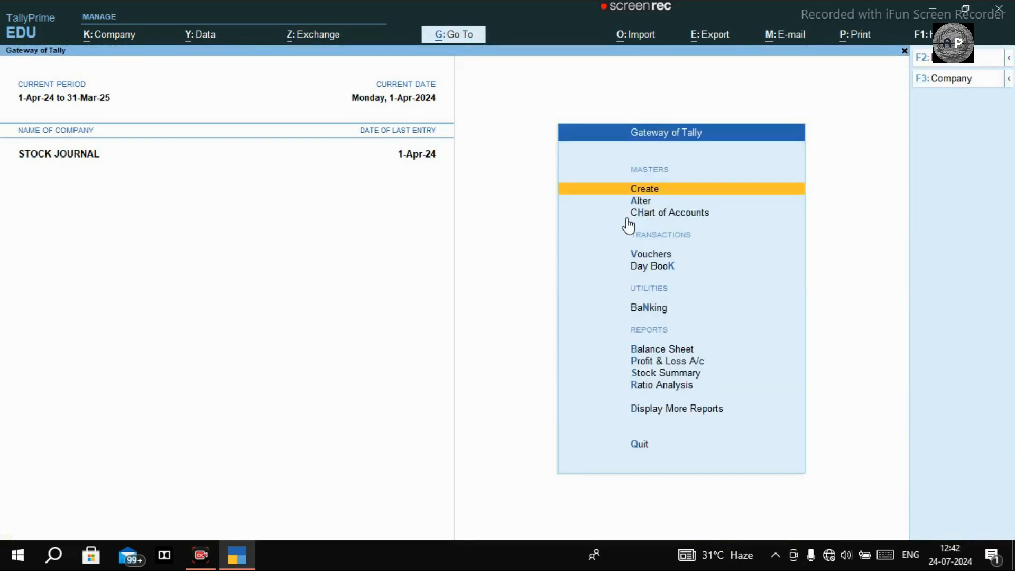
Open the Stock Summary of the MARBLE group and review the closing balances of BLACK STONE, BS 30X21 and BS 36X21.
key(s)
key(Return)
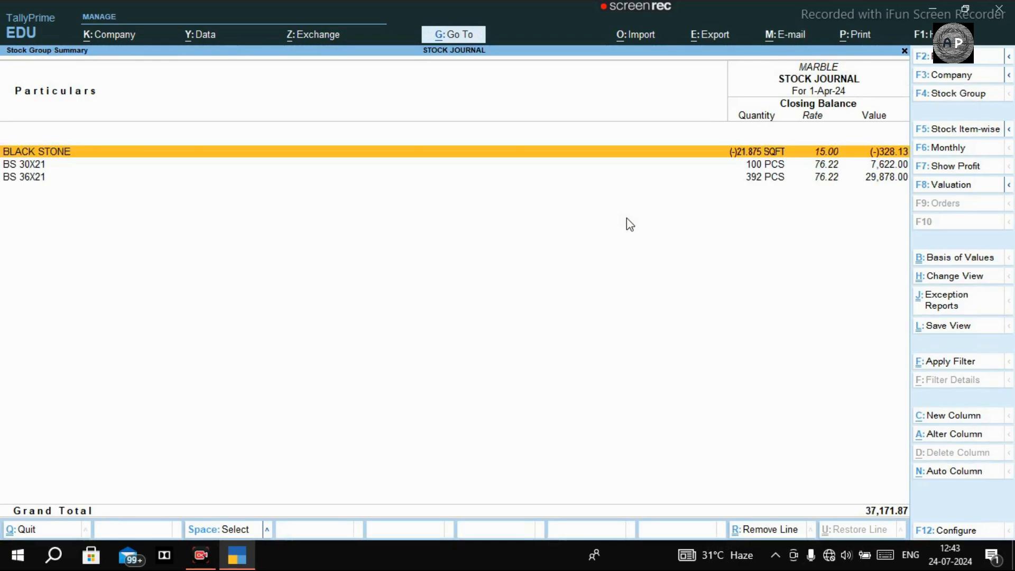
key(Down)
key(Down)
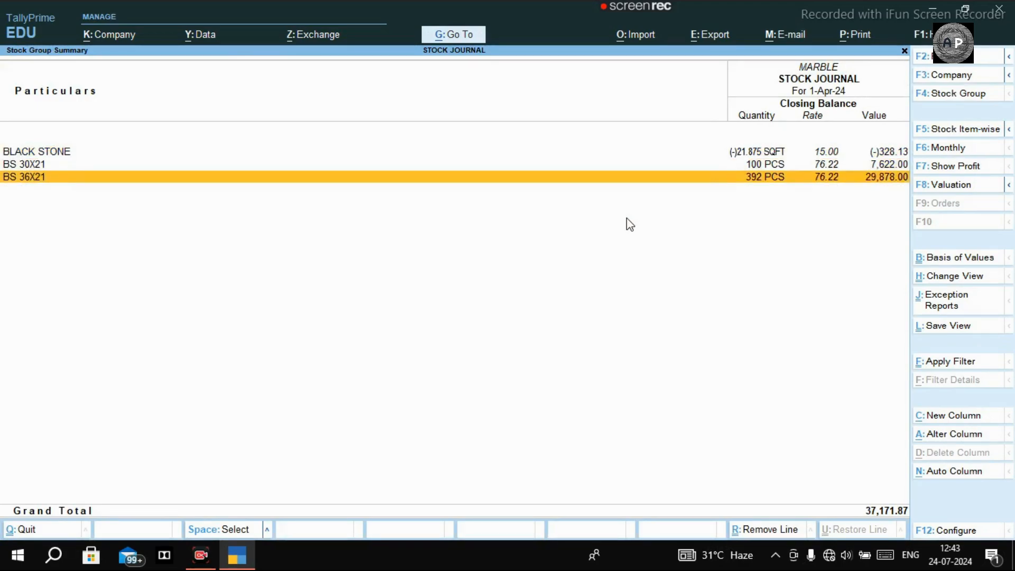
key(Up)
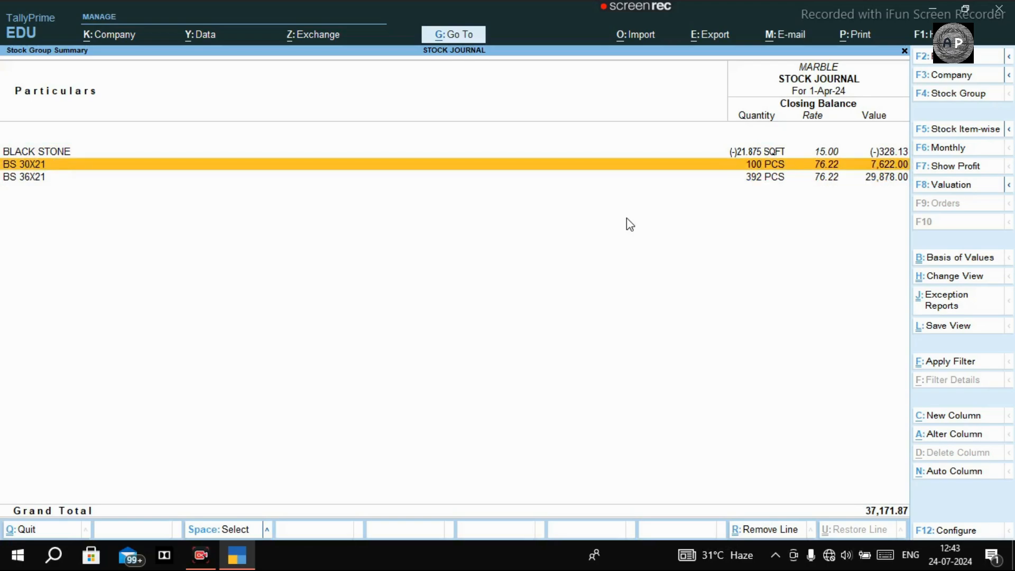
key(Down)
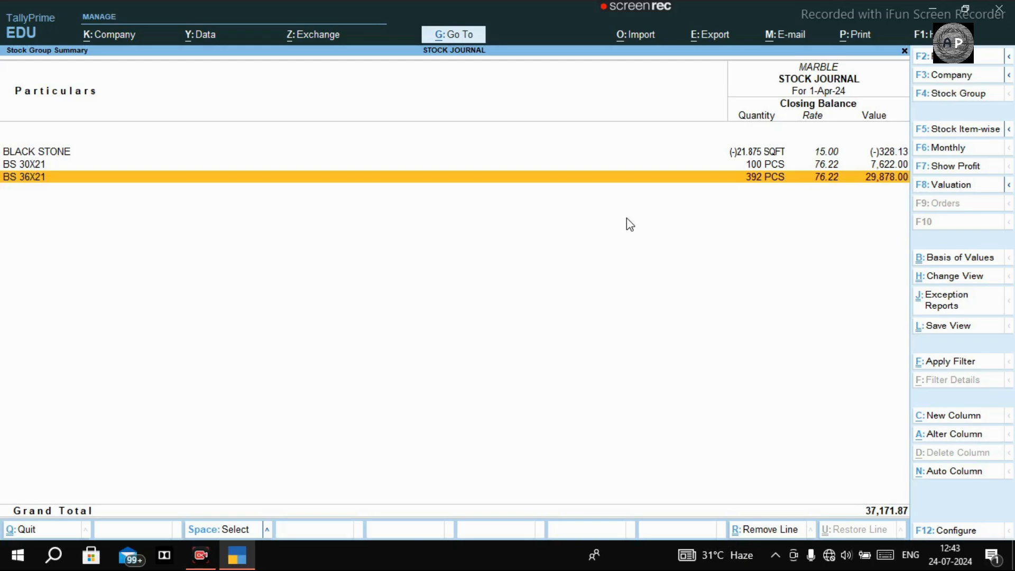
key(Up)
key(Up)
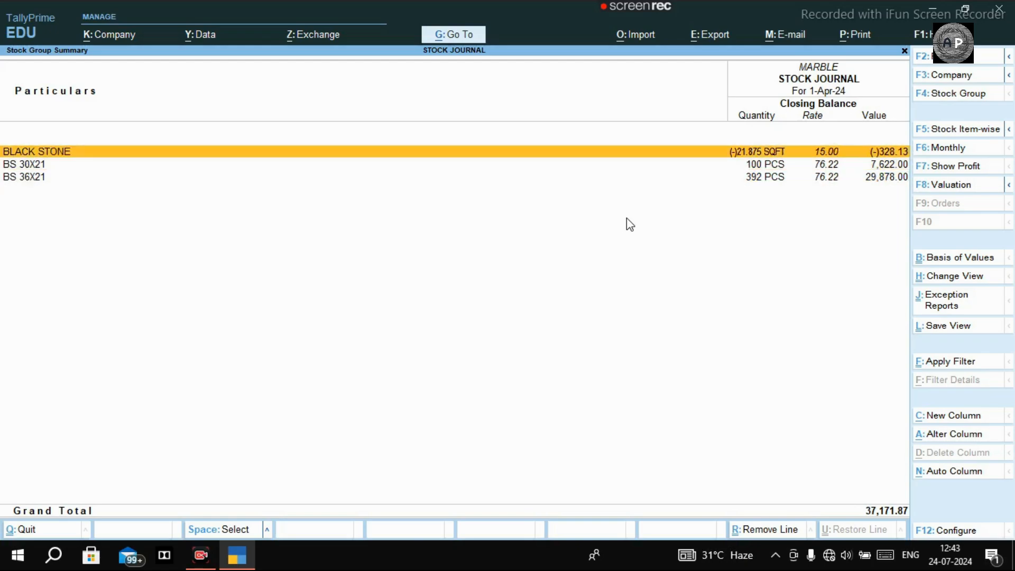
Open the April vouchers of BLACK STONE and examine its purchase, sales and stock journal entries.
key(Return)
key(Return)
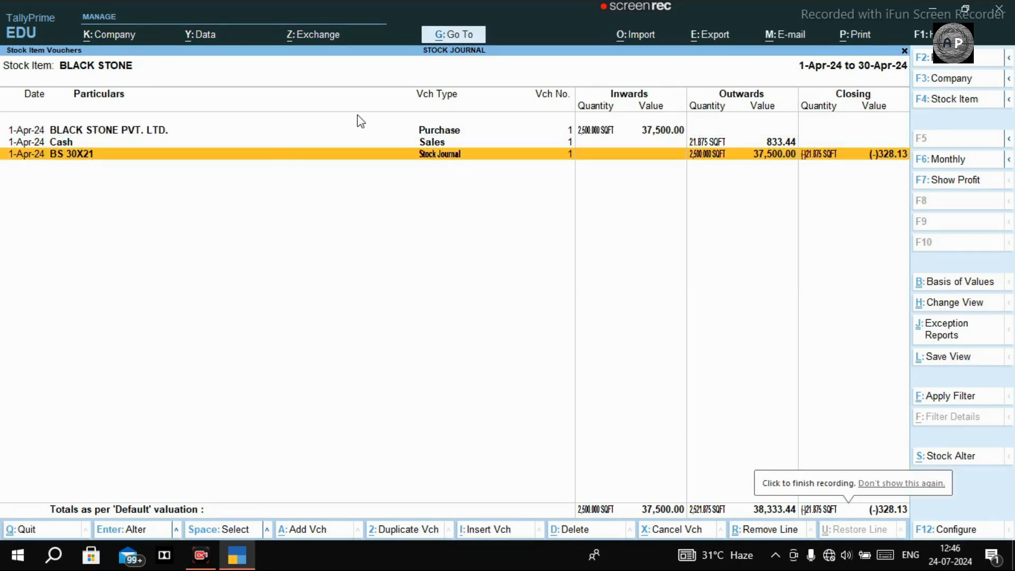
click(248, 131)
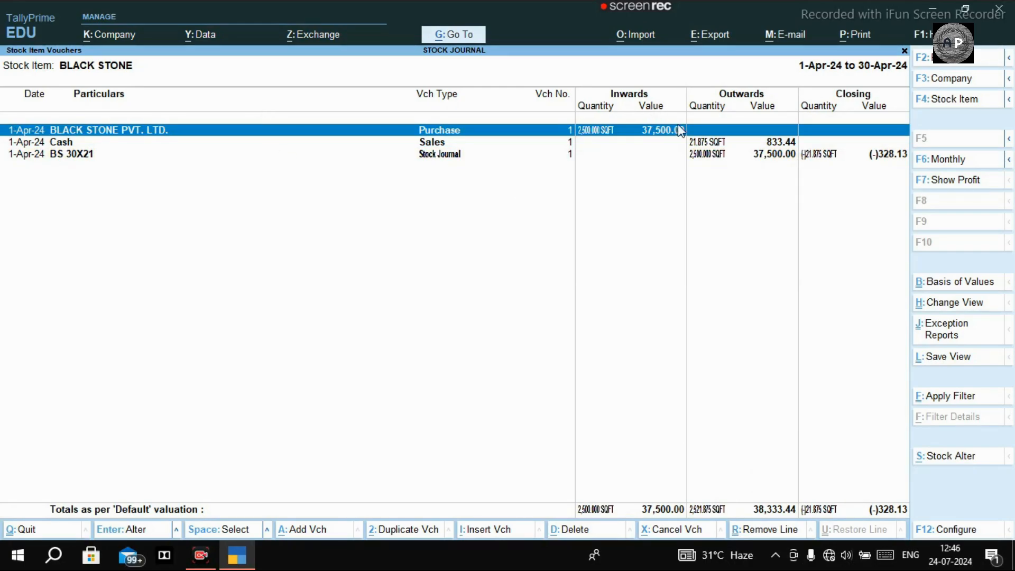
click(631, 154)
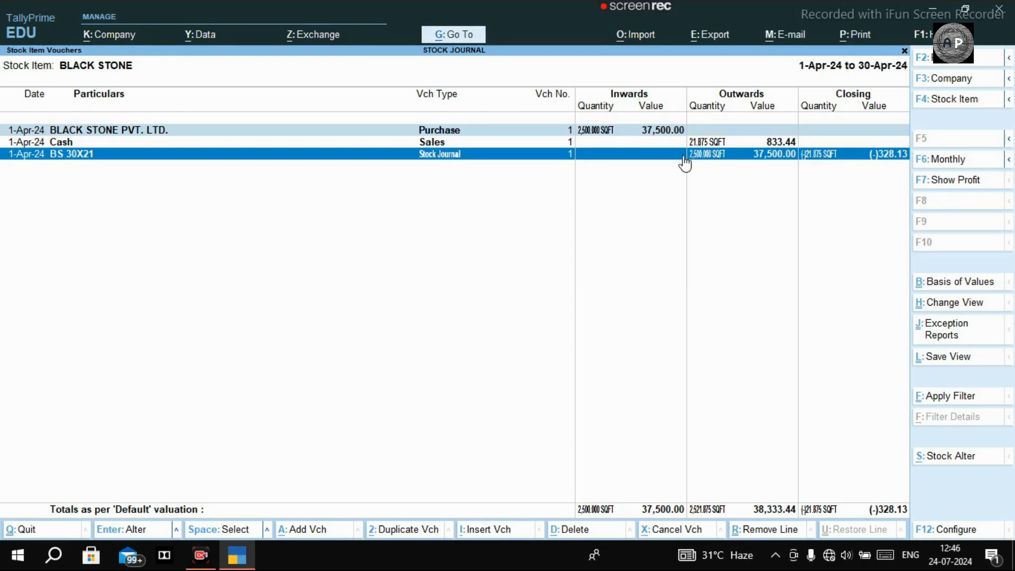
key(Up)
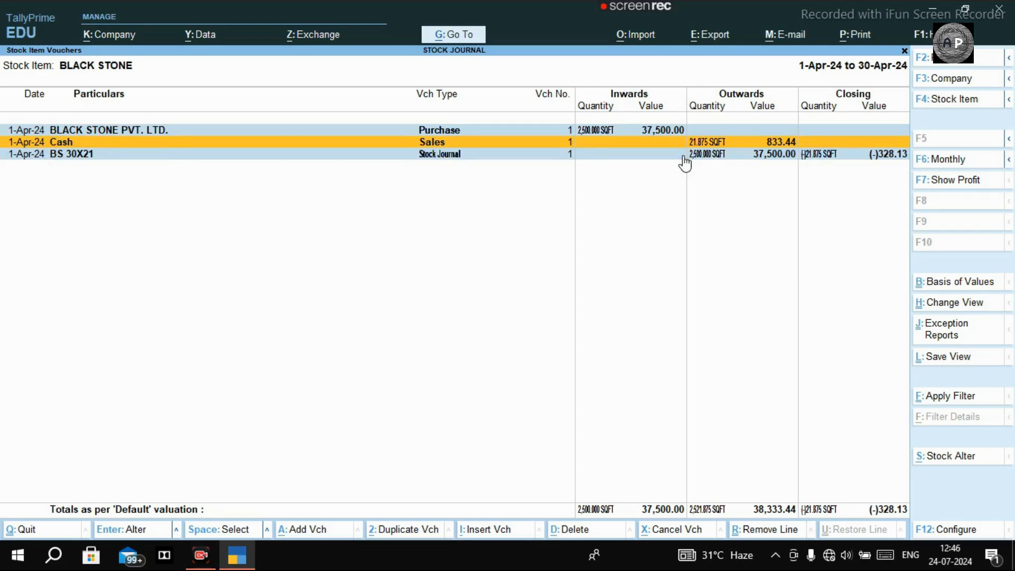
key(ctrl+space)
key(ctrl+space)
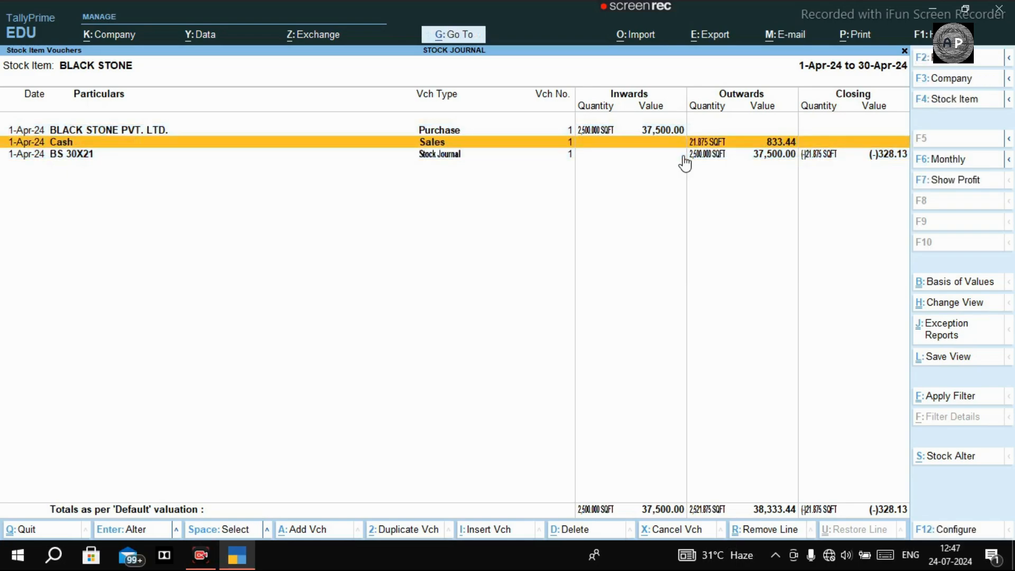
Duplicate the BS 30X21 Stock Journal voucher and clear all items from its source and destination lists.
key(Down)
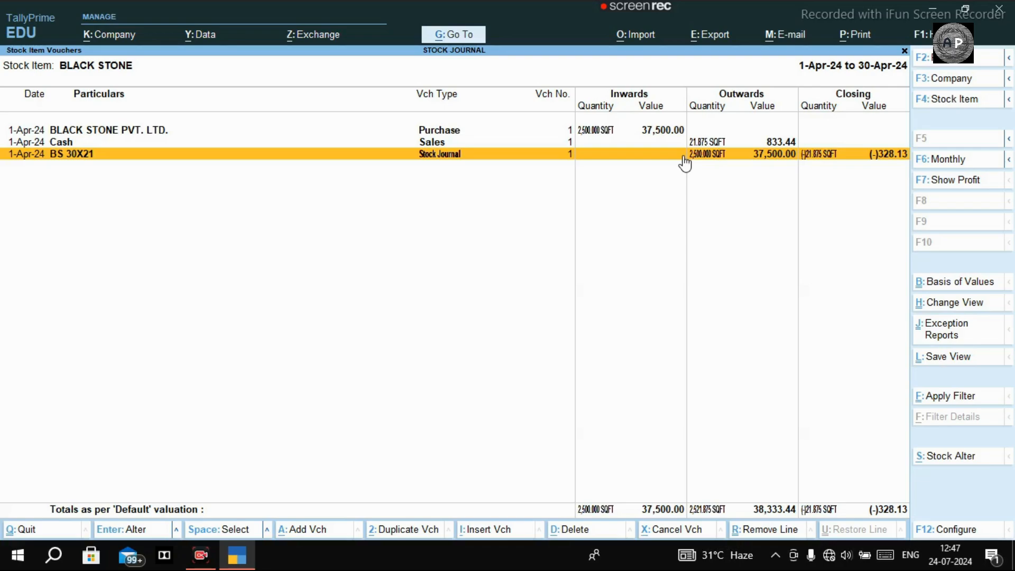
key(alt+2)
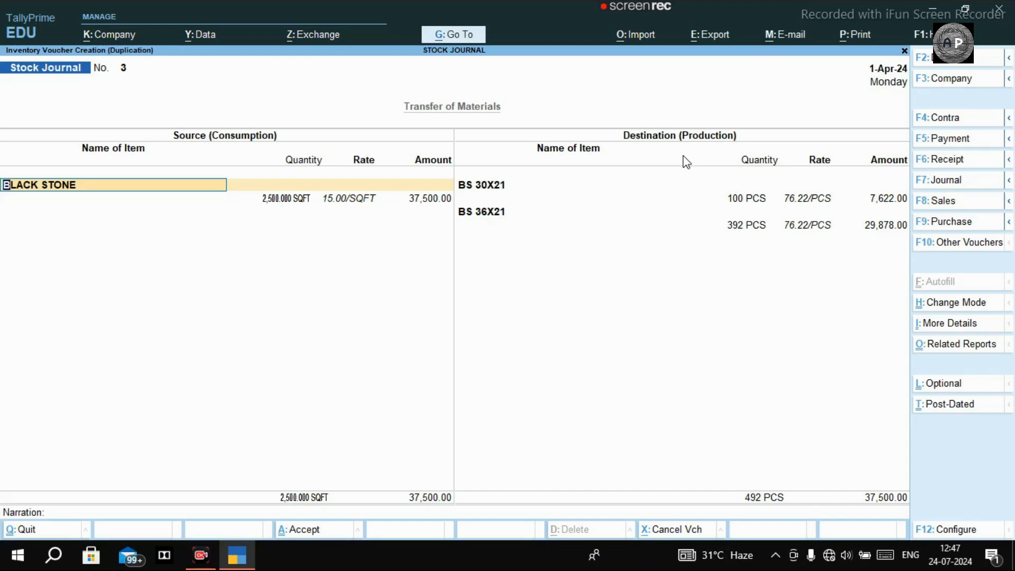
key(BackSpace)
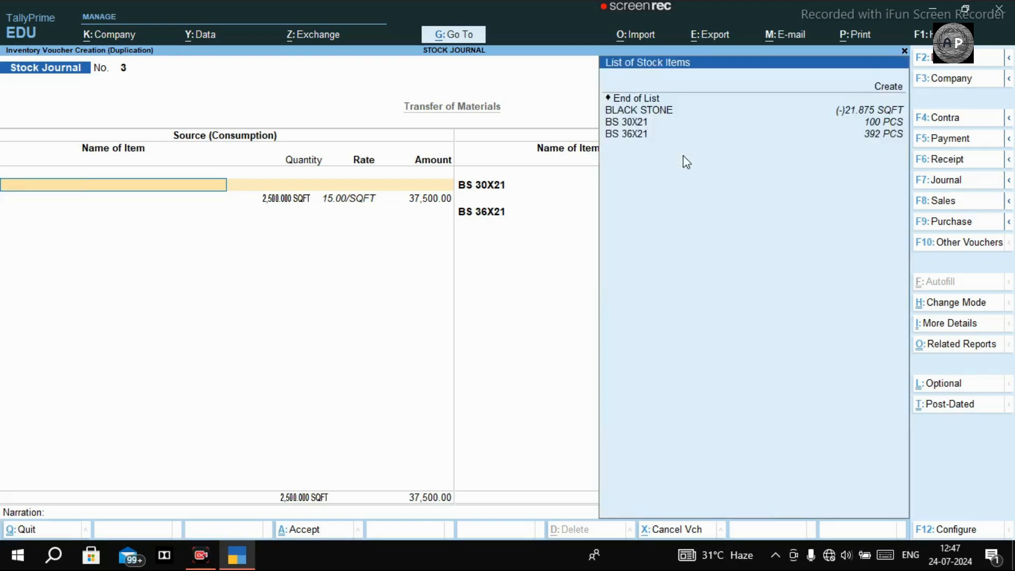
key(Down)
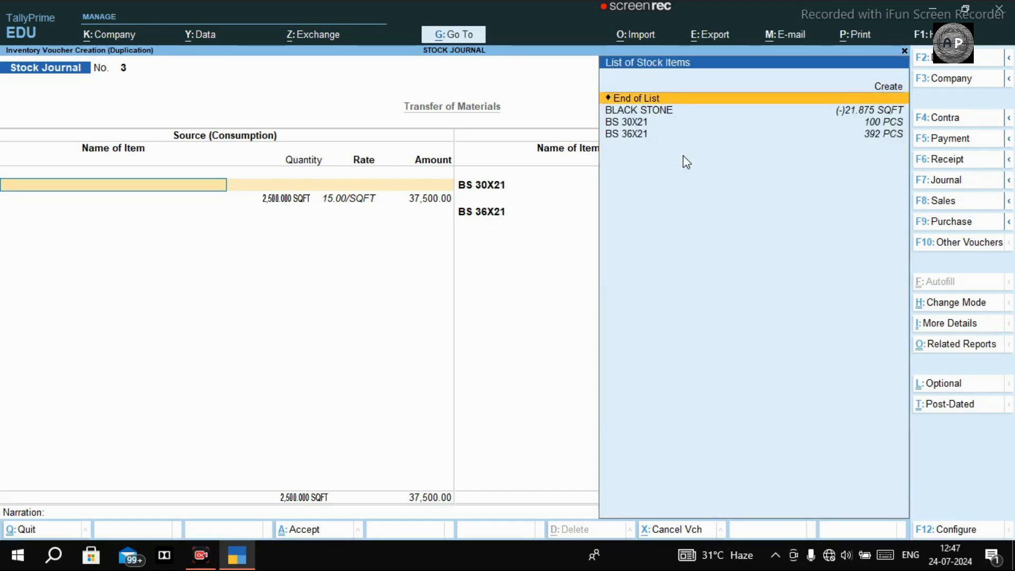
key(Return)
key(Return)
key(space)
key(Down)
key(Return)
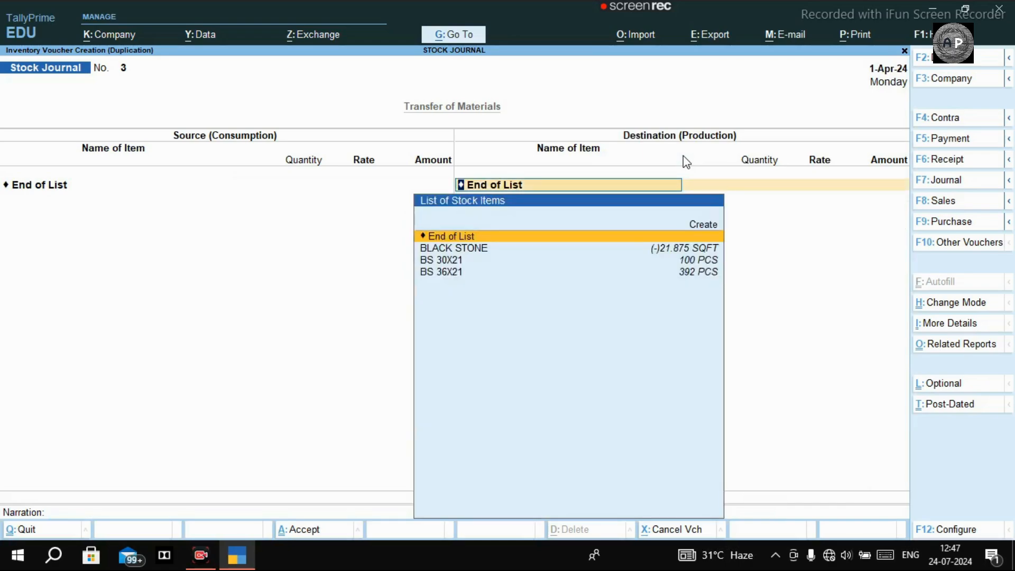
Add BS 30X21 as the source item with no description, a quantity of 5 PCS and the suggested rate.
key(BackSpace)
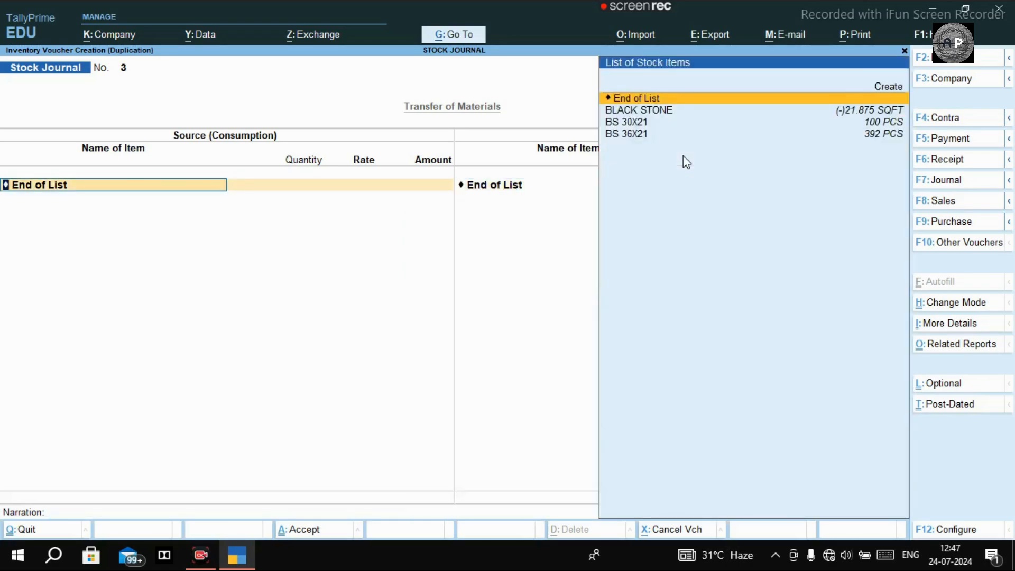
key(Down)
key(Down)
key(Return)
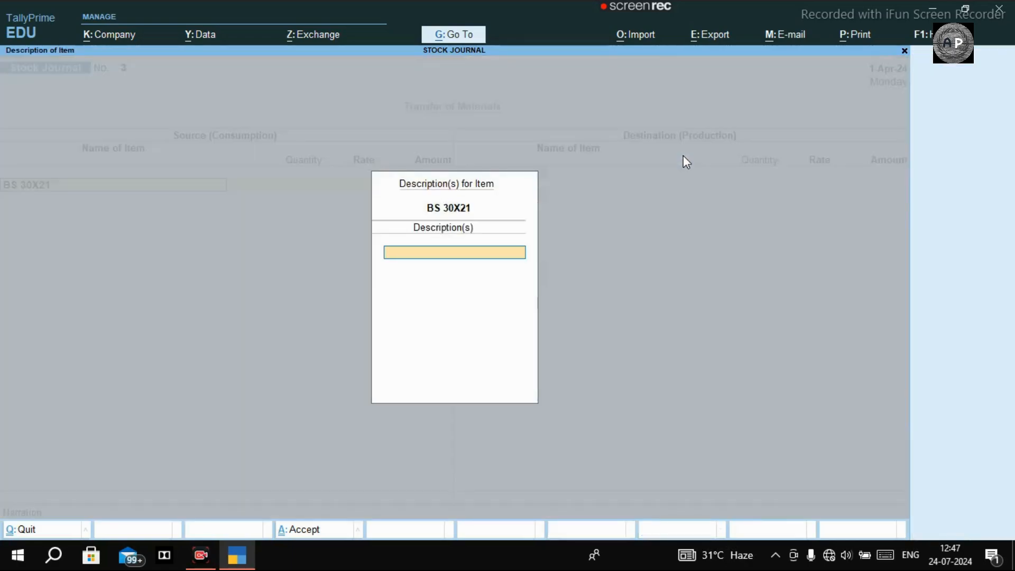
key(Return)
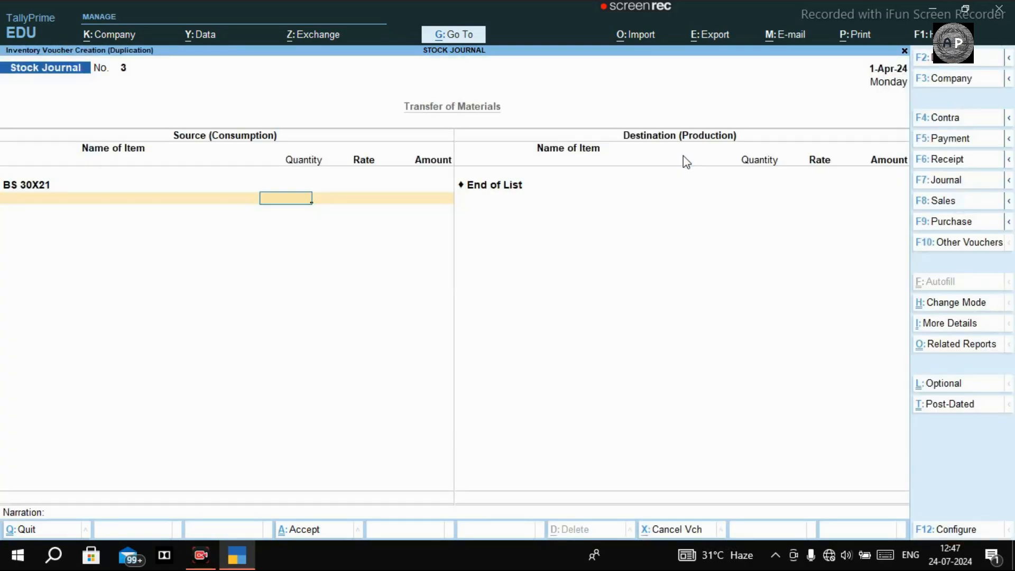
text(5)
key(Return)
key(Return)
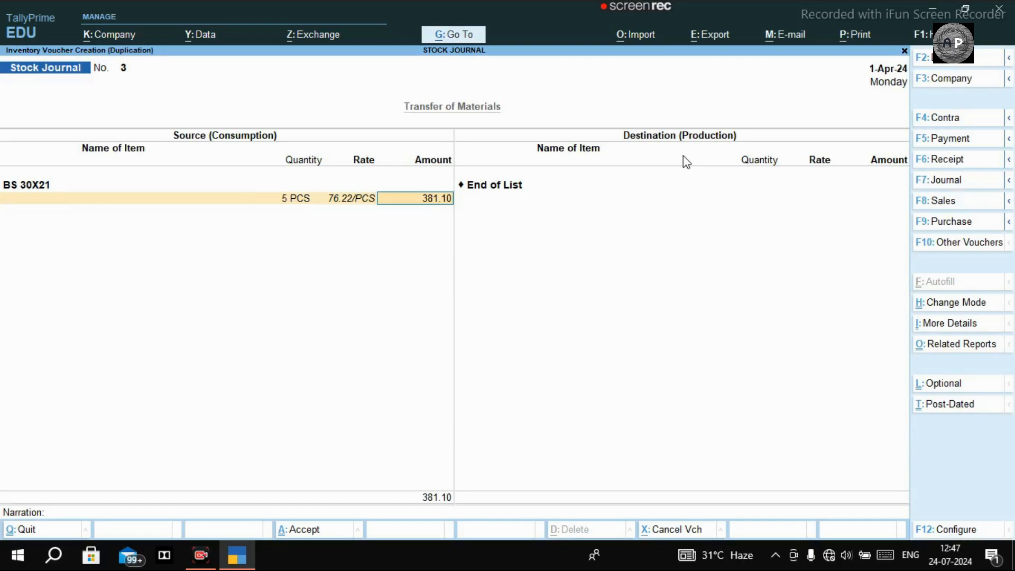
Calculate 30*21/144*5*40, set the source amount of BS 30X21 to 875 and end the source list.
key(ctrl+n)
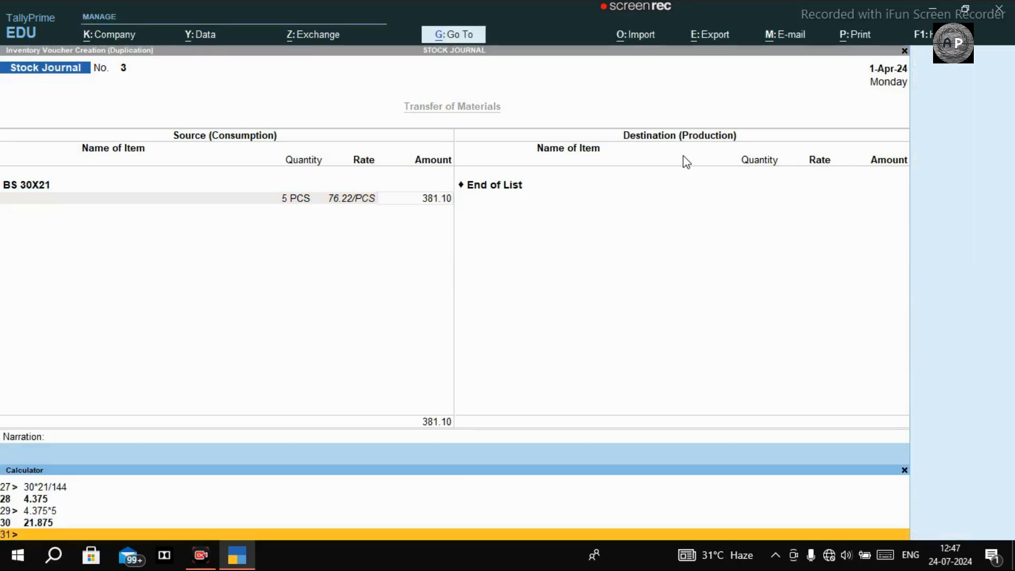
text(30*21/144/*5*40)
key(Return)
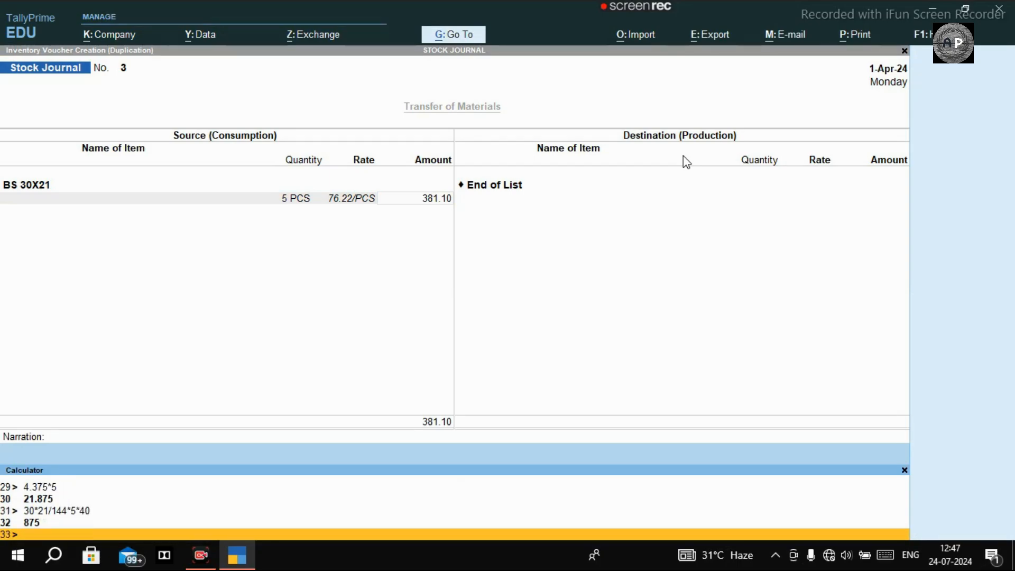
key(ctrl)
key(ctrl+m)
text(875)
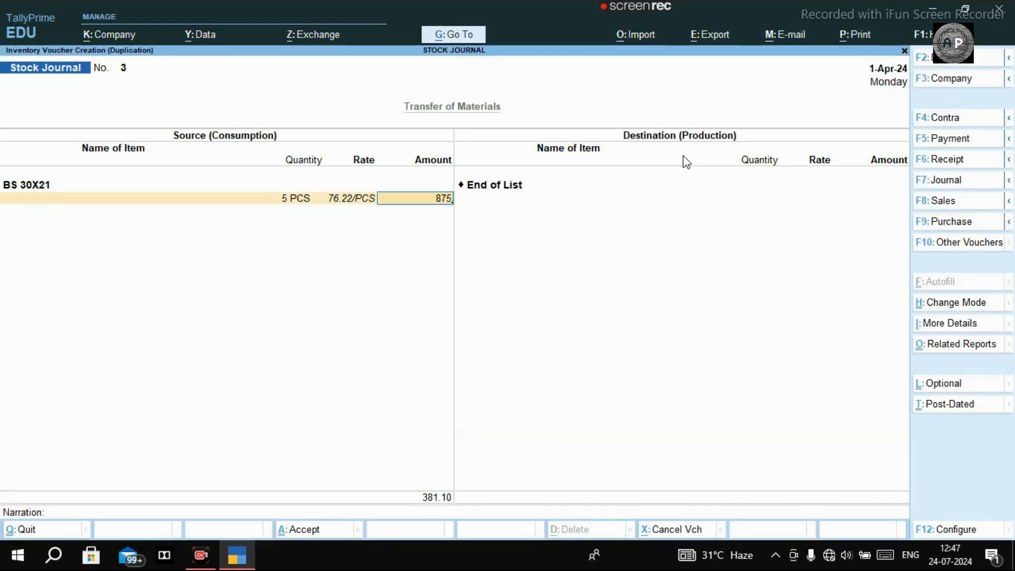
key(Return)
key(Return)
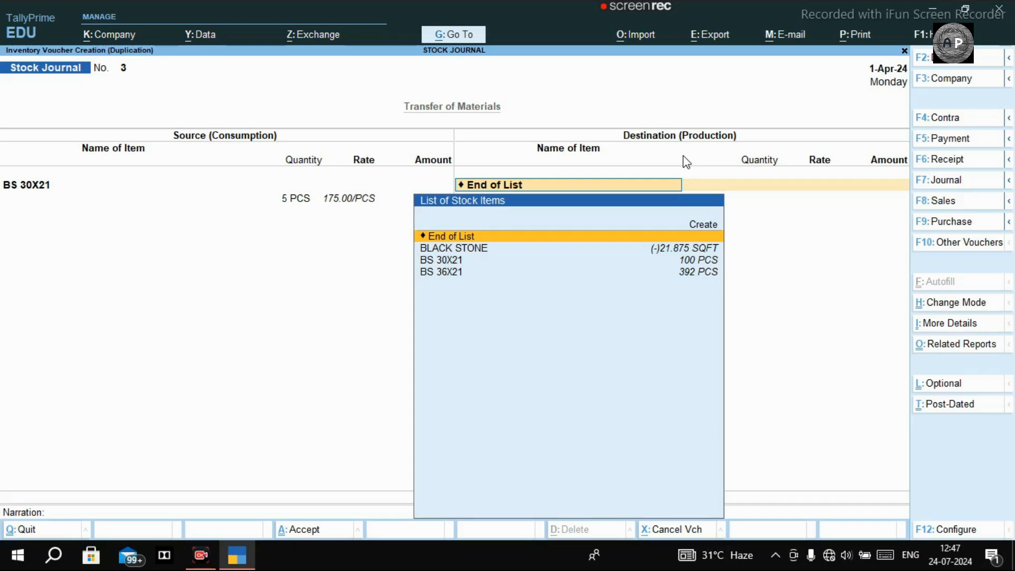
Add BLACK STONE as the destination item, calculate 30*21/144*5 and enter 21.875 SQFT as its quantity.
key(Down)
key(Return)
key(Return)
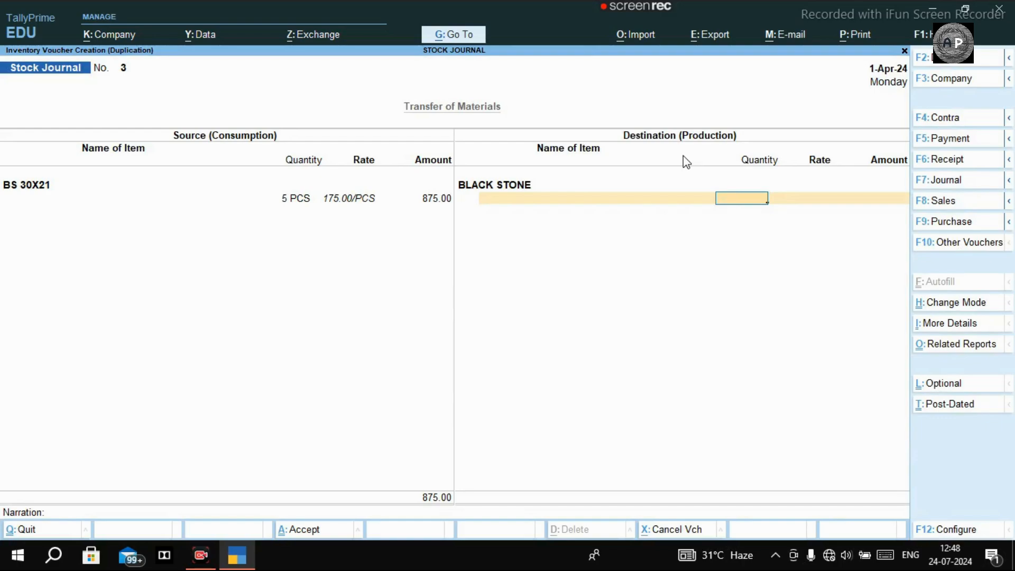
key(ctrl+n)
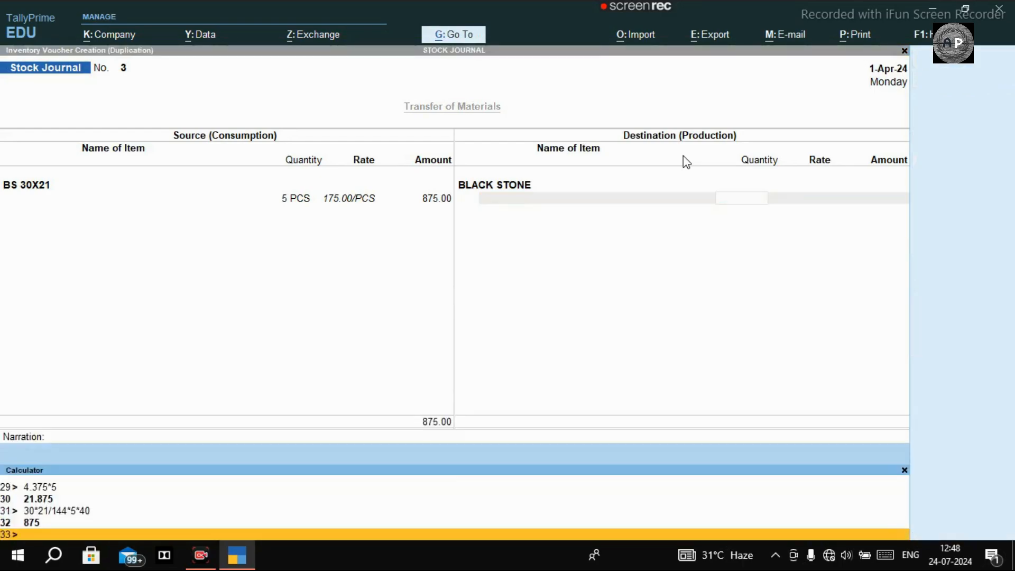
text(30*21/144*5)
key(Return)
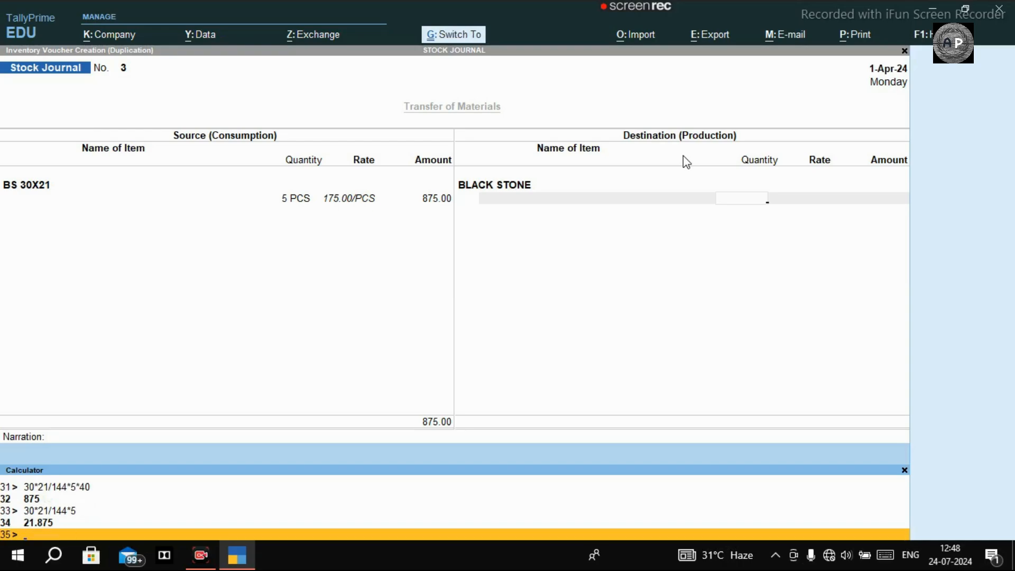
key(ctrl+m)
text(21.875)
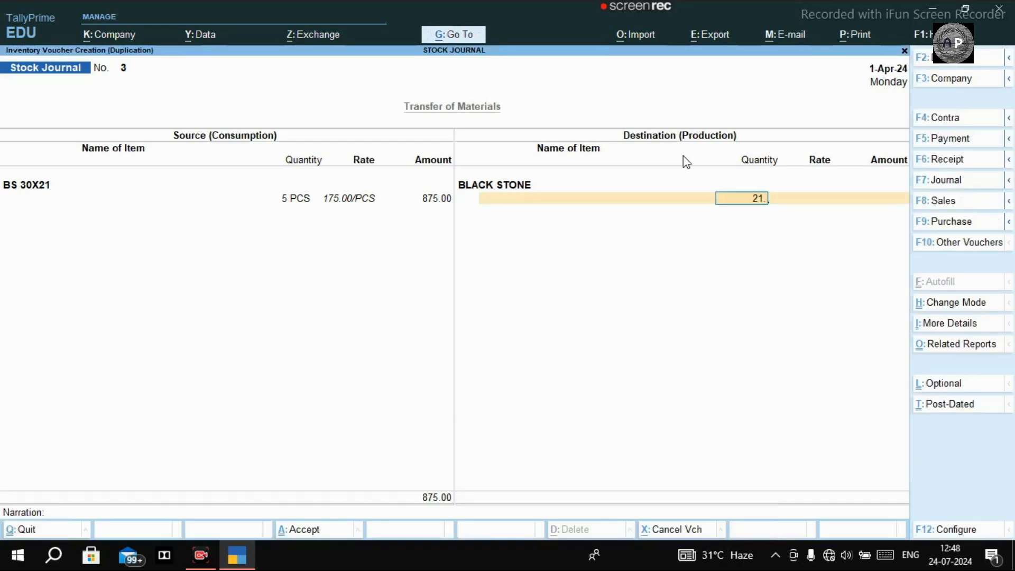
Set the destination rate of BLACK STONE to 40 per SQFT and save the duplicated Stock Journal voucher.
key(Return)
text(40)
key(Return)
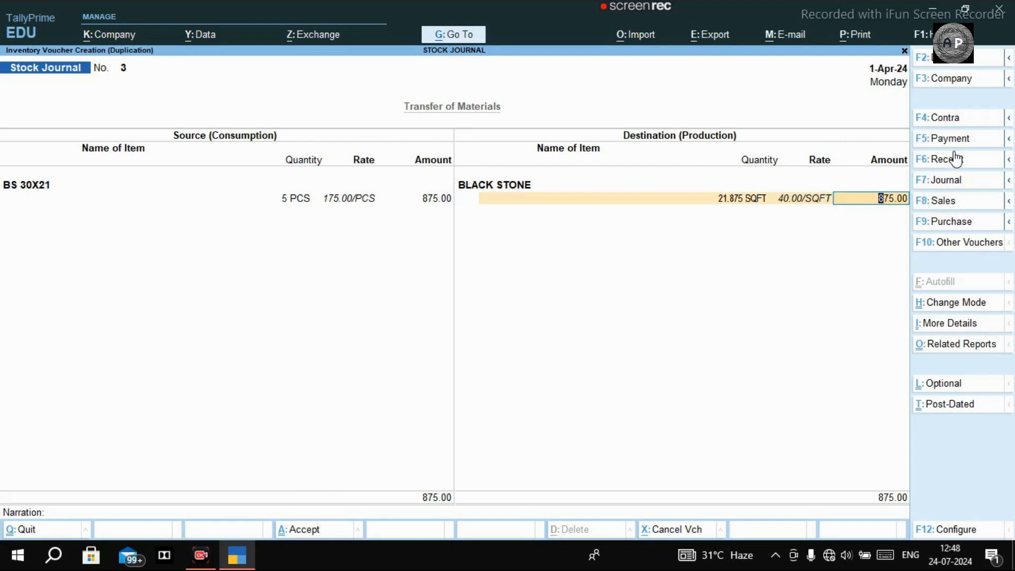
key(ctrl)
key(ctrl+a)
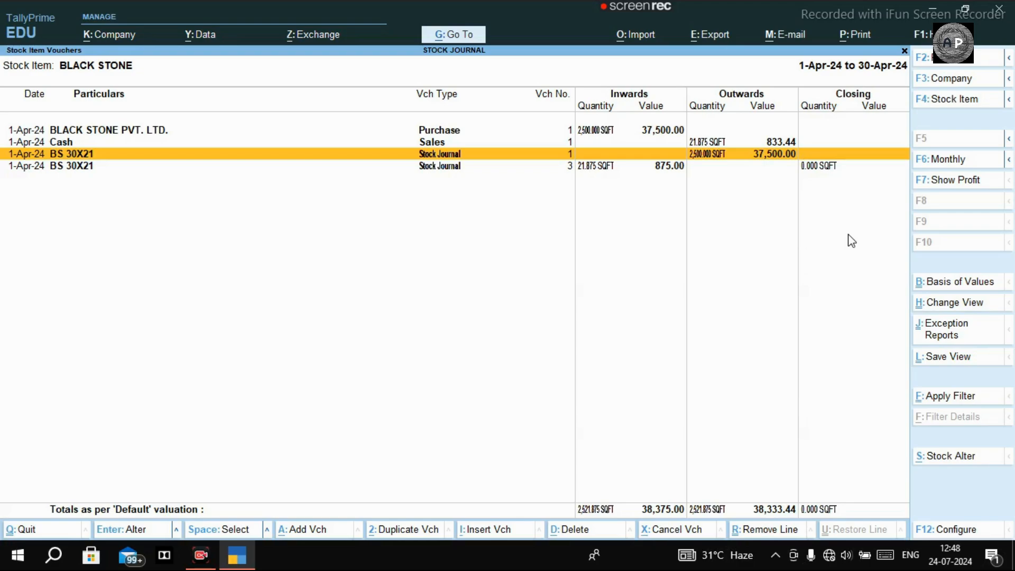
Review the April stock movements of BS 30X21 and its second Stock Journal voucher, and return to the Gateway of Tally.
key(Escape)
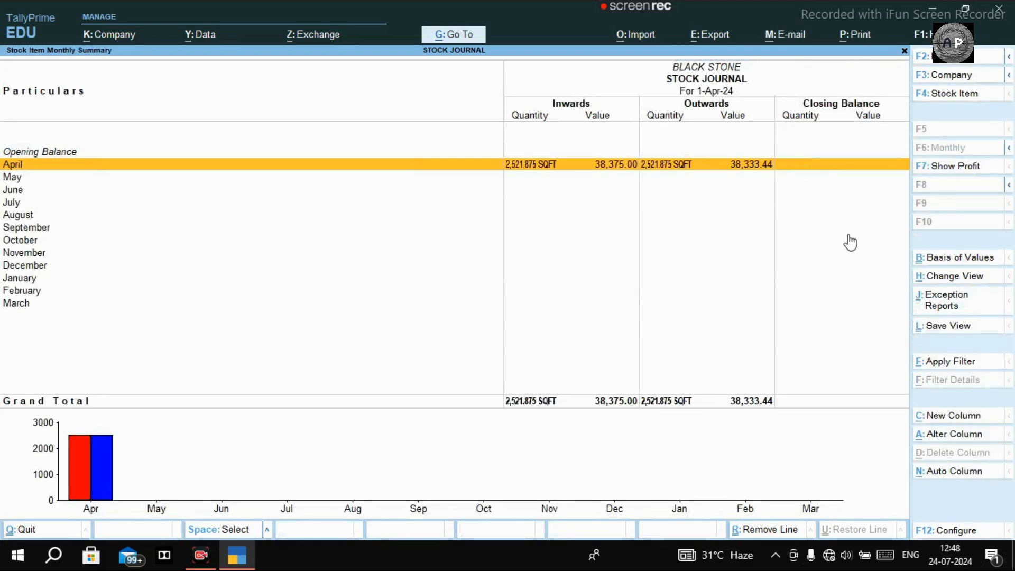
key(Escape)
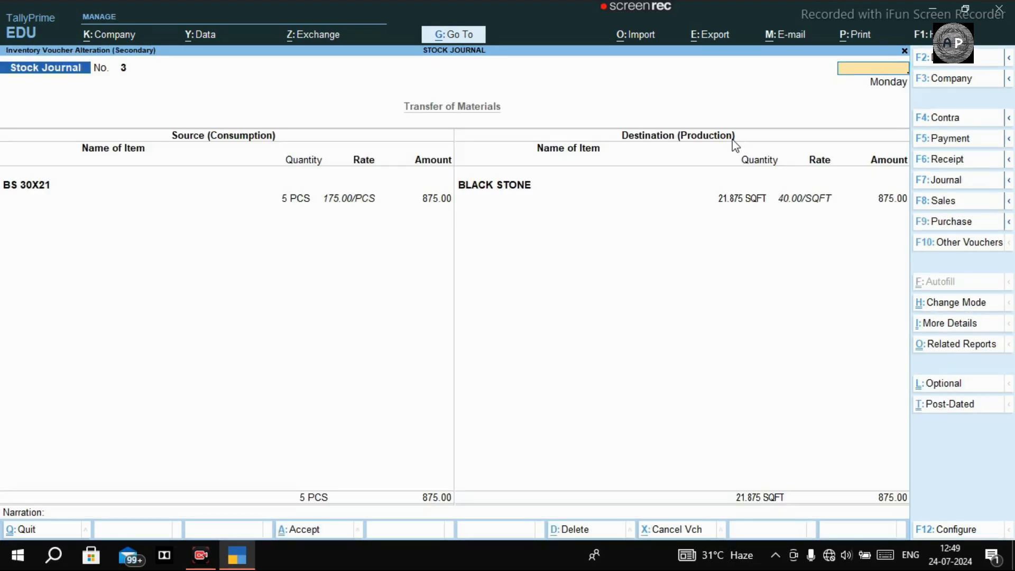
key(Escape)
key(Return)
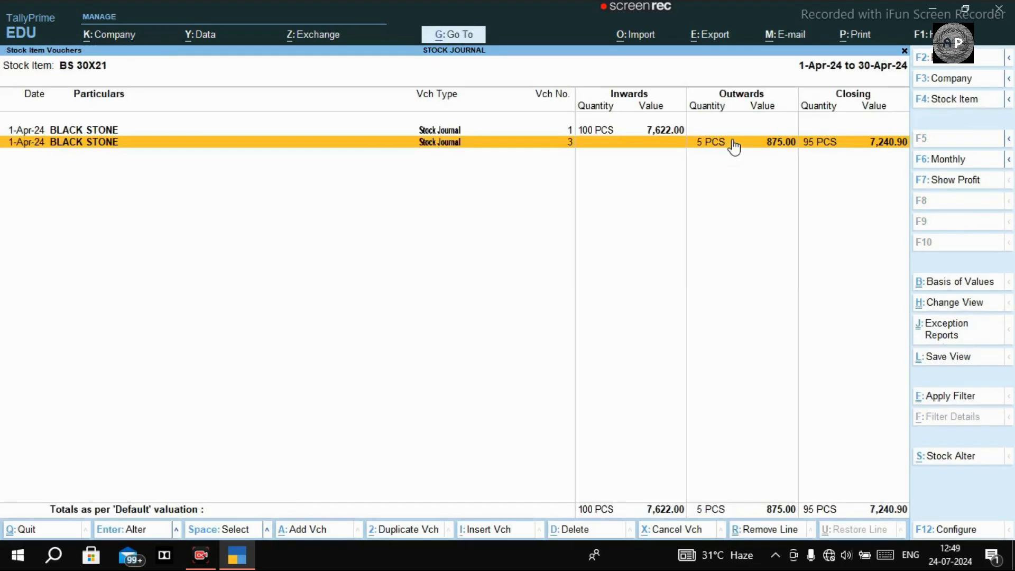
key(Escape)
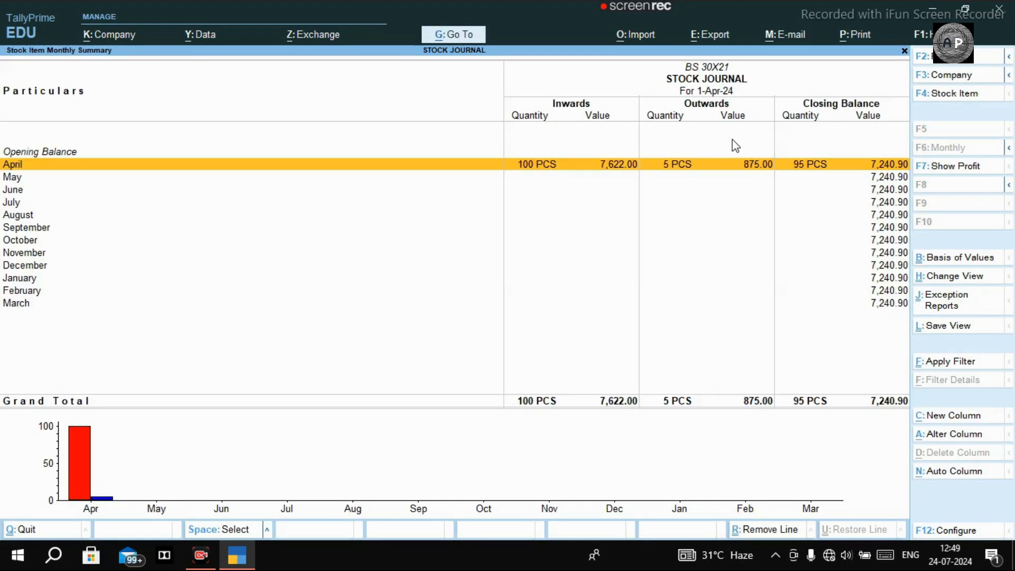
key(Escape)
key(Escape)
key(Escape)
key(Escape)
key(Escape)
key(Escape)
key(Escape)
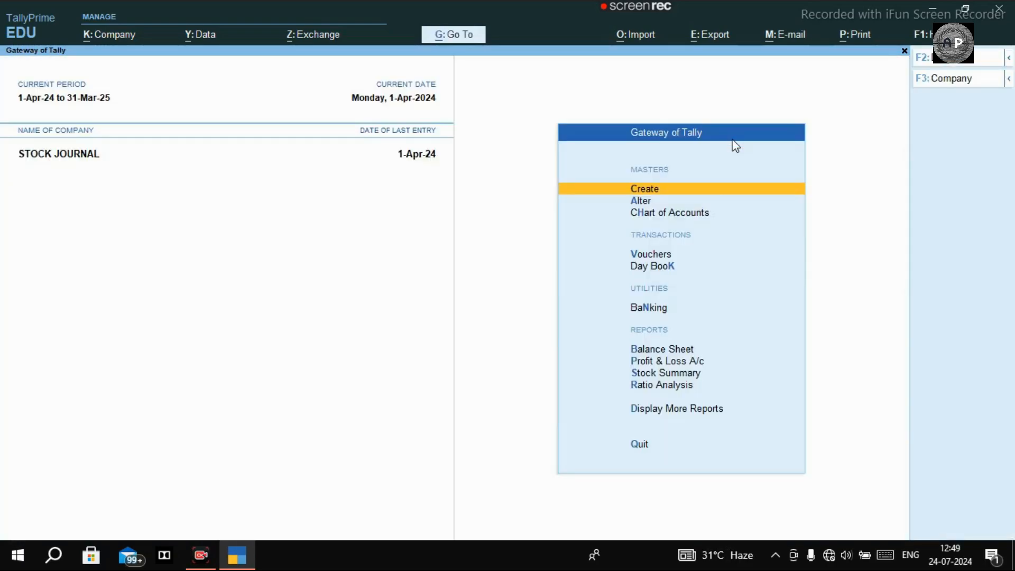